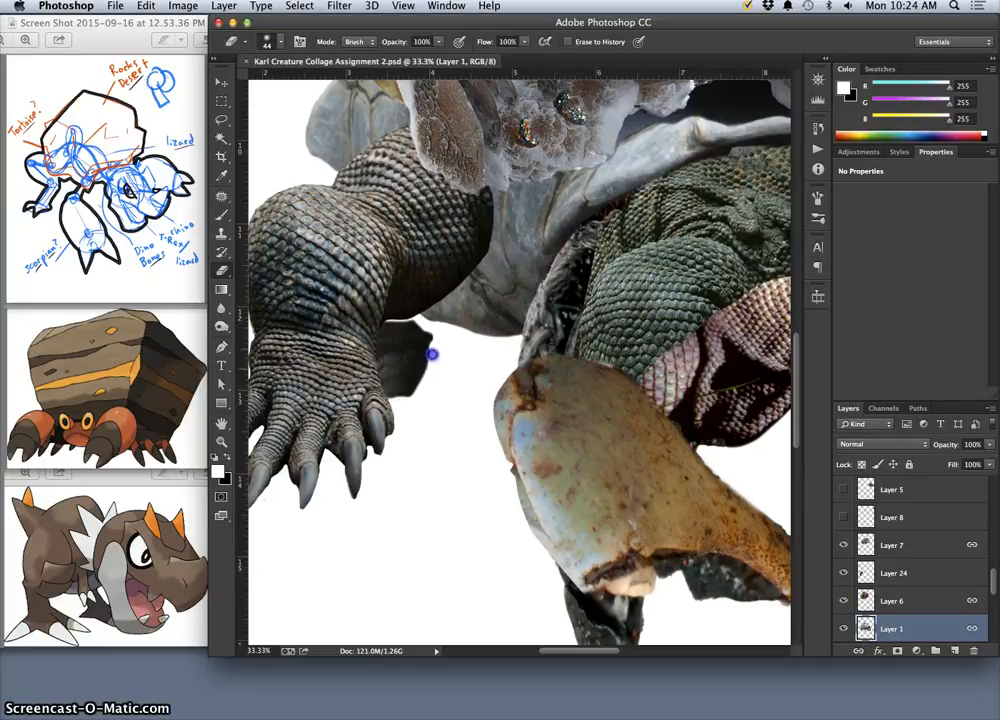
Lasso the dark leftover patch beside the clawed front foot on Layer 1, delete it and clear the selection.
{"action": "left_click", "coordinate": [221, 119]}
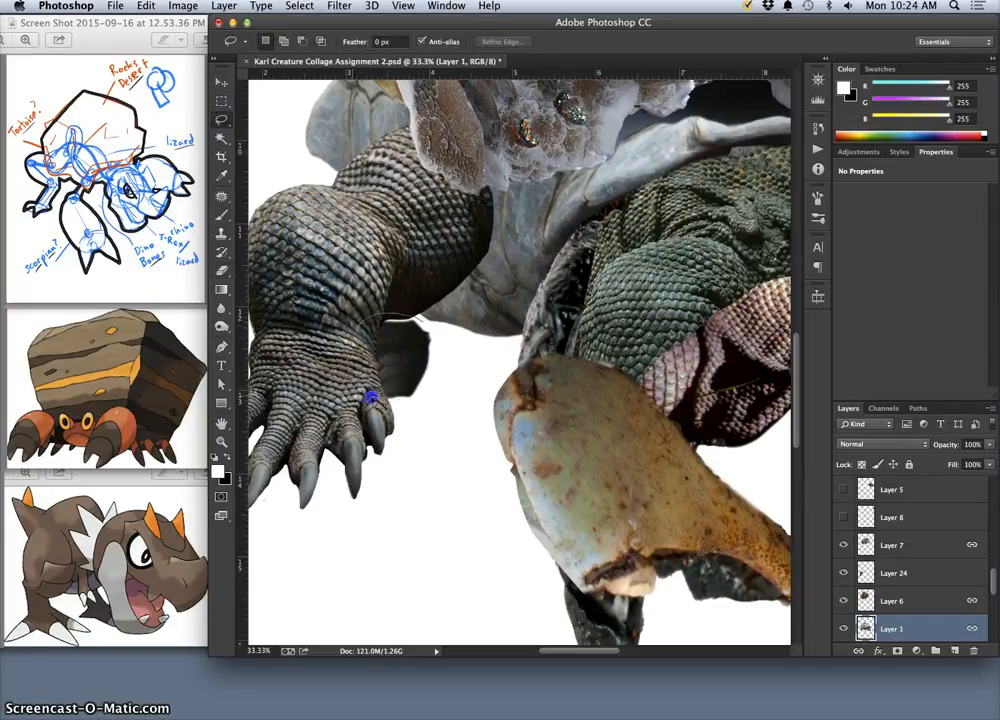
{"action": "left_click_drag", "start_coordinate": [435, 327], "coordinate": [437, 332]}
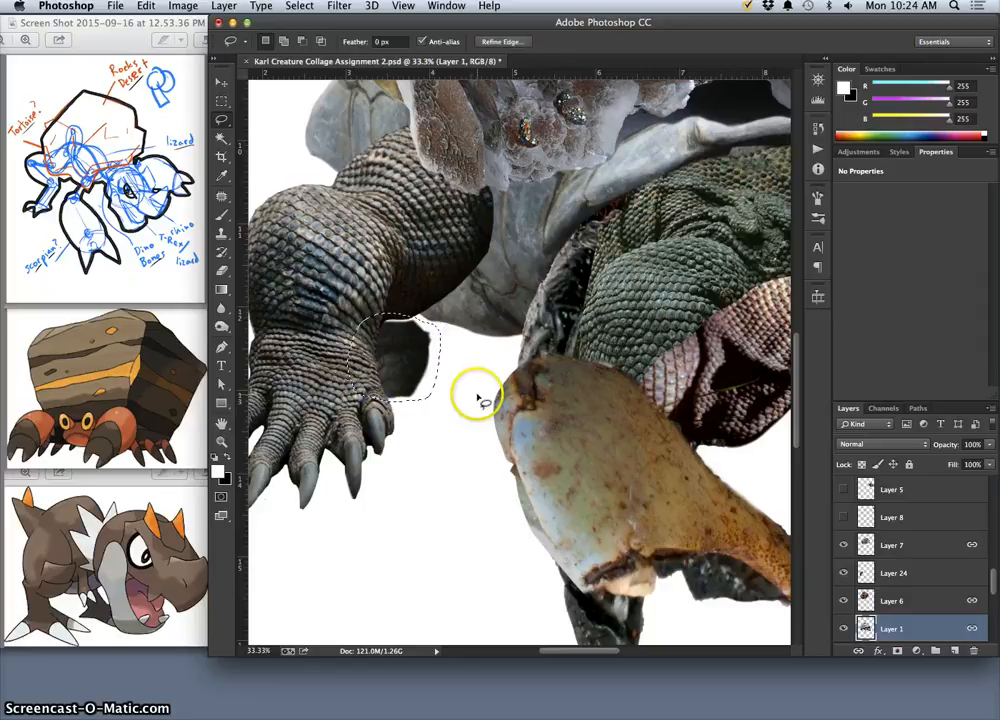
{"action": "key", "text": "super+d"}
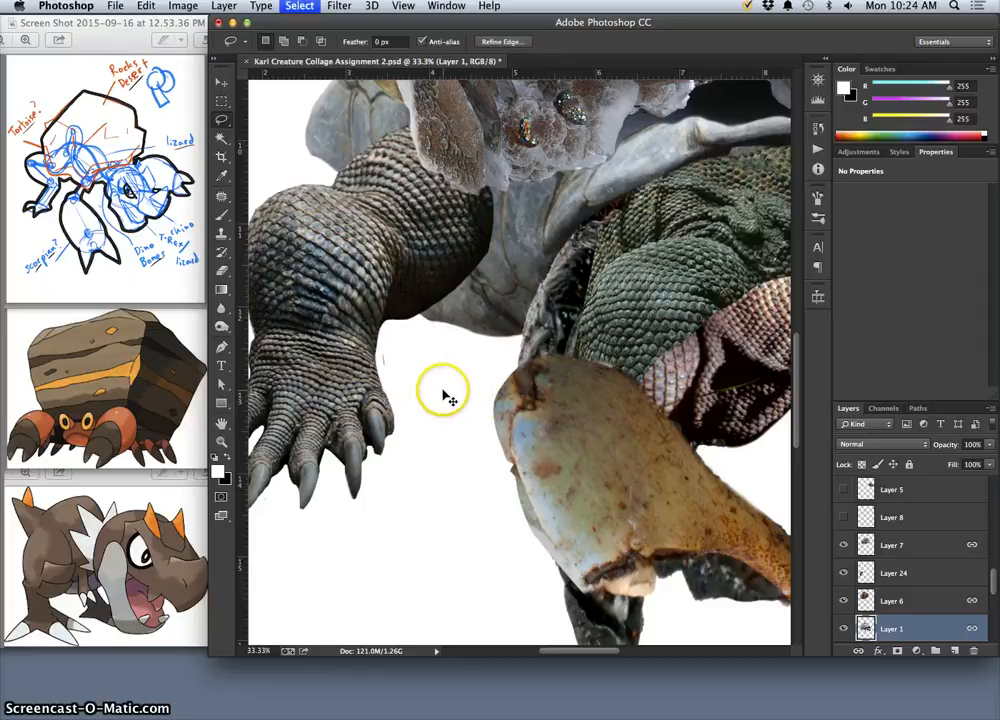
Erase the remaining stray mark beside the clawed front foot on Layer 24.
{"action": "left_click", "coordinate": [222, 83]}
{"action": "left_click", "coordinate": [313, 283]}
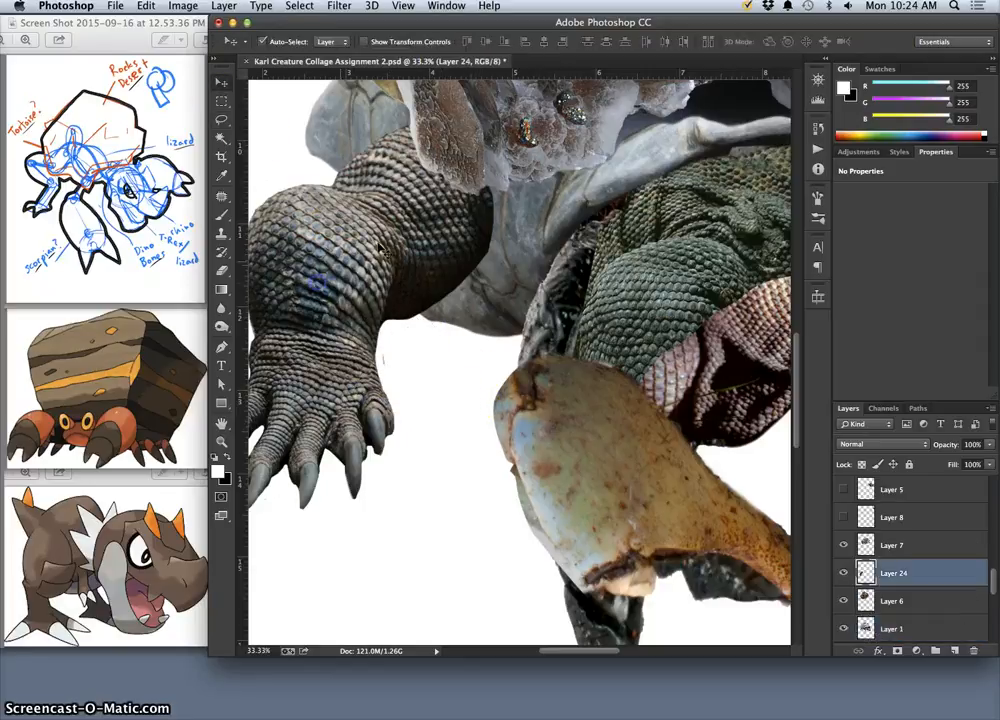
{"action": "left_click", "coordinate": [222, 270]}
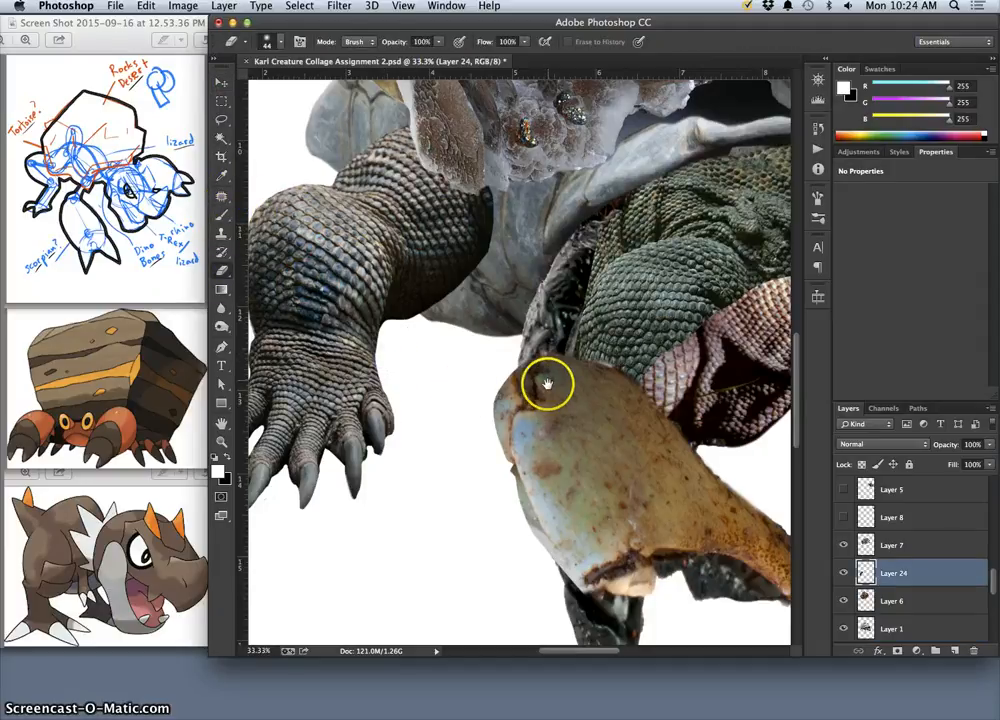
Select Layer 4, the pinkish scaly skin between the claw and the head, and toggle its visibility to check its extent.
{"action": "key", "text": "space"}
{"action": "left_click_drag", "start_coordinate": [543, 348], "coordinate": [405, 310]}
{"action": "left_click_drag", "start_coordinate": [481, 326], "coordinate": [310, 295]}
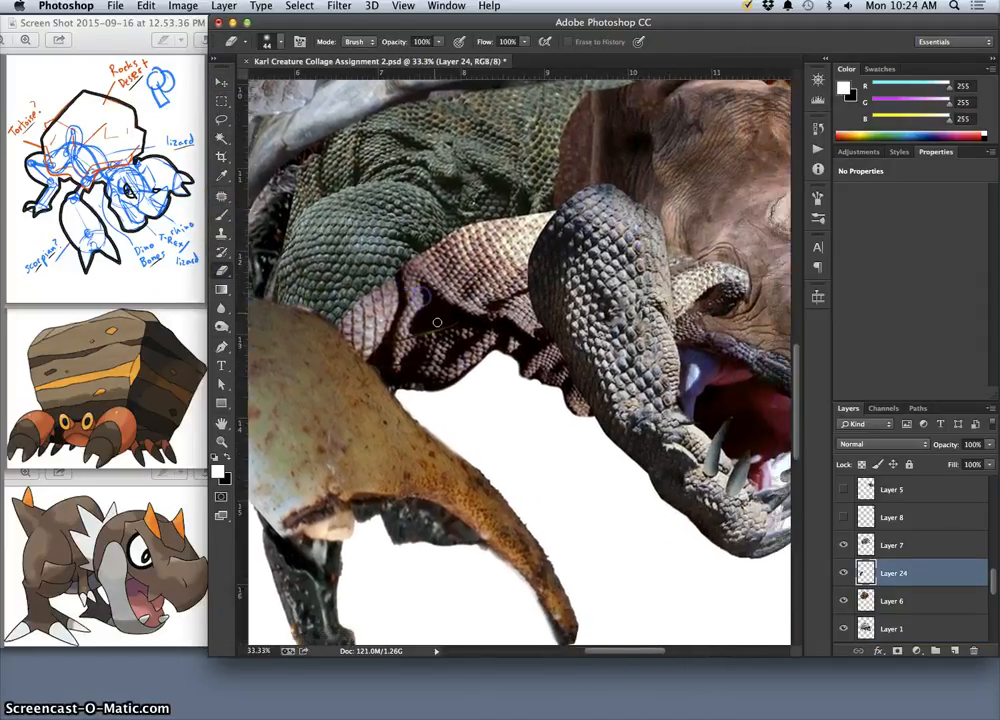
{"action": "left_click", "coordinate": [222, 82]}
{"action": "left_click", "coordinate": [277, 253]}
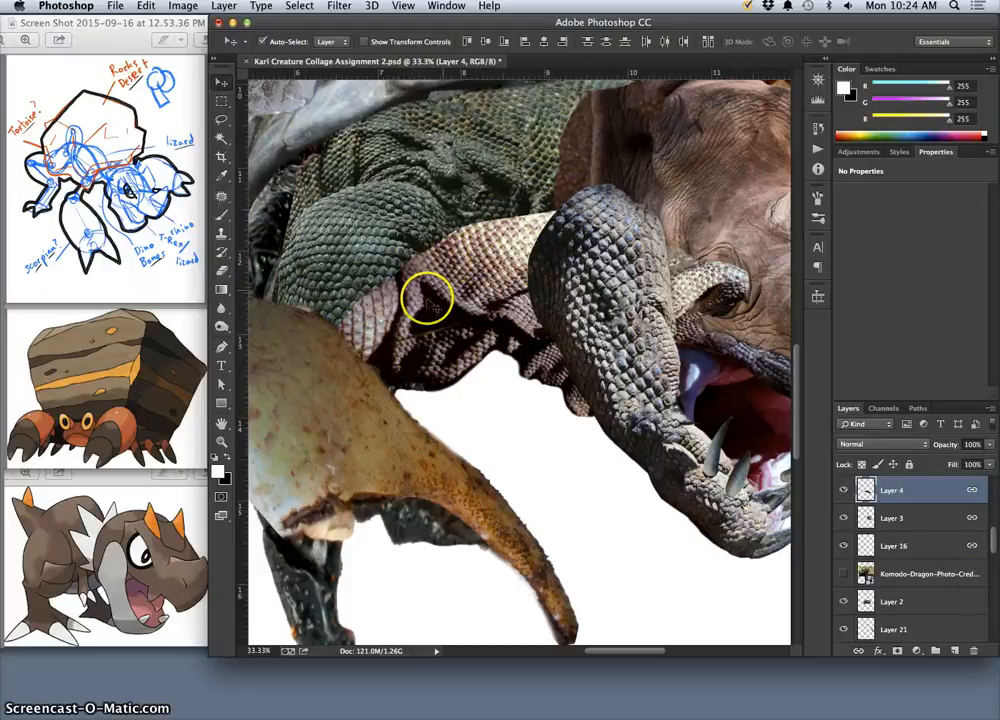
{"action": "key", "text": "super+minus"}
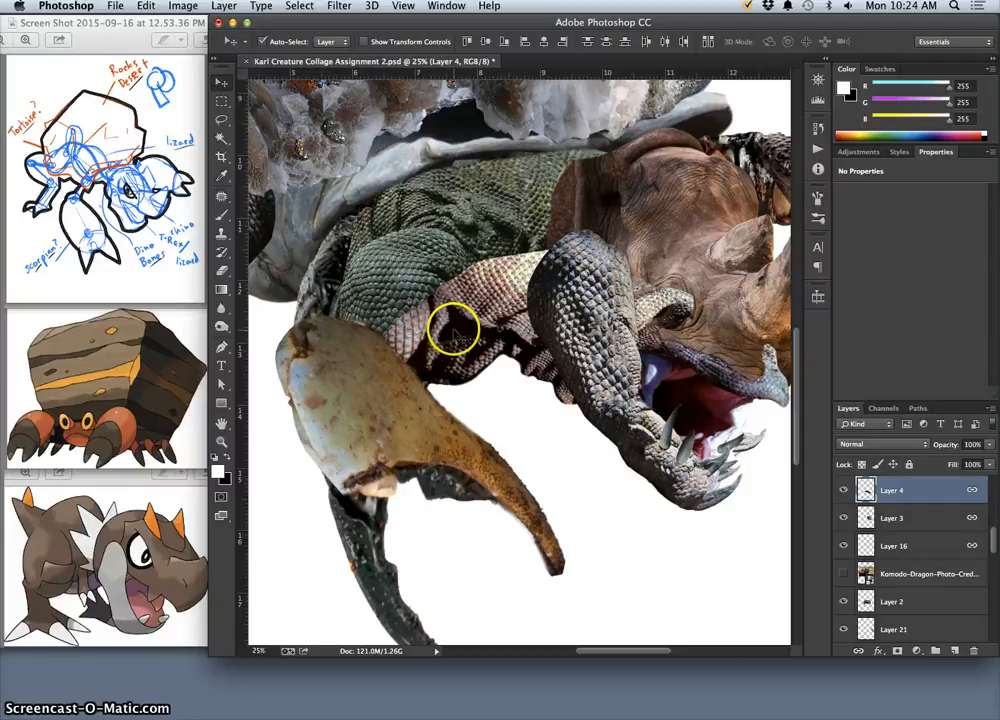
{"action": "key", "text": "super+plus"}
{"action": "key", "text": "super+plus"}
{"action": "key", "text": "super+plus"}
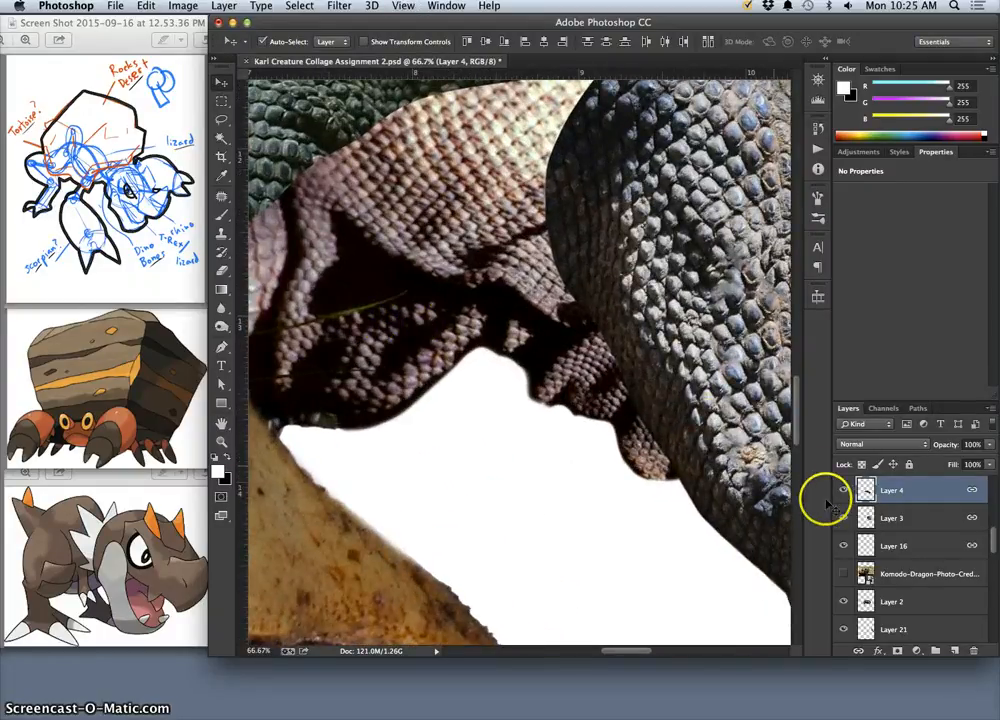
{"action": "left_click", "coordinate": [842, 490]}
{"action": "left_click", "coordinate": [843, 489]}
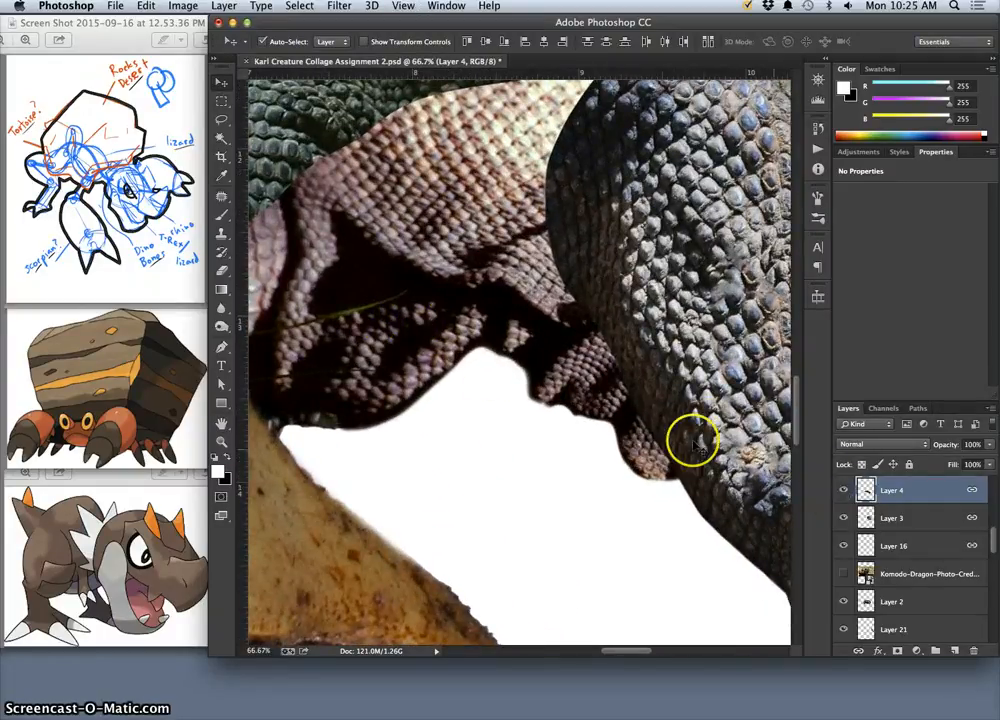
{"action": "left_click", "coordinate": [845, 489]}
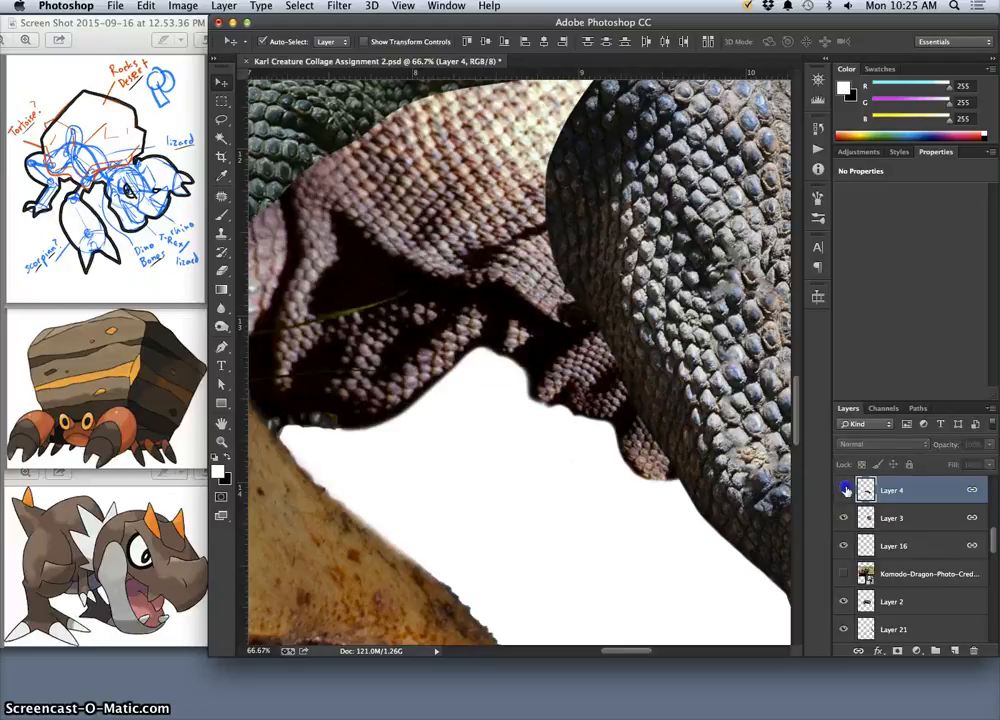
{"action": "left_click", "coordinate": [845, 489]}
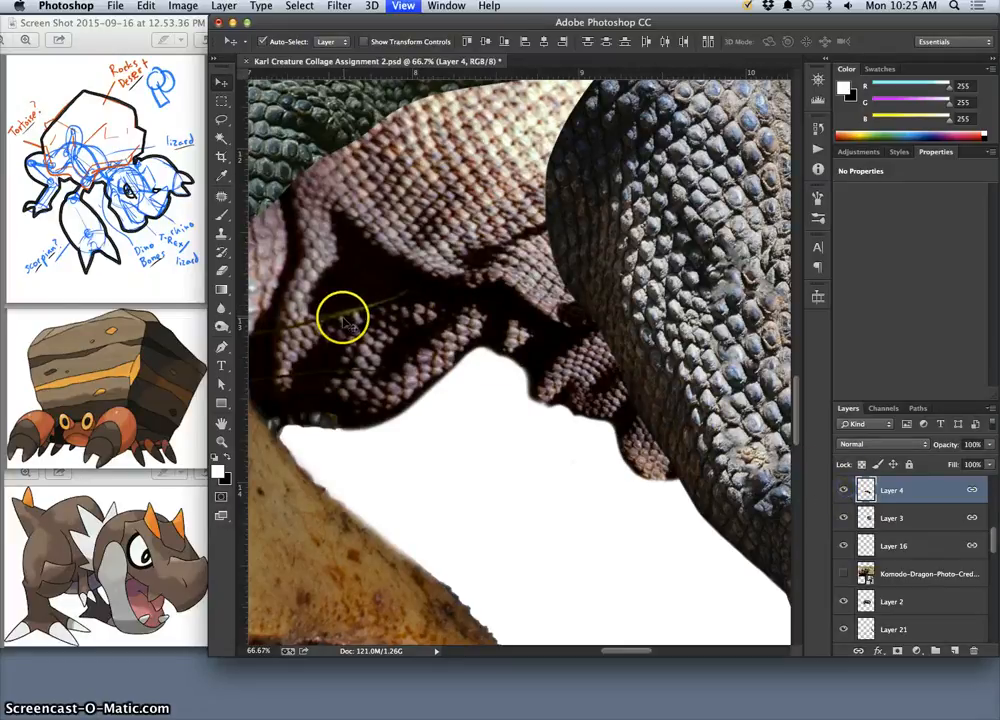
Erase the yellow-green grass blade from the dark folds of Layer 4 with the 44 px eraser, comparing with the layer hidden.
{"action": "key", "text": "super+minus"}
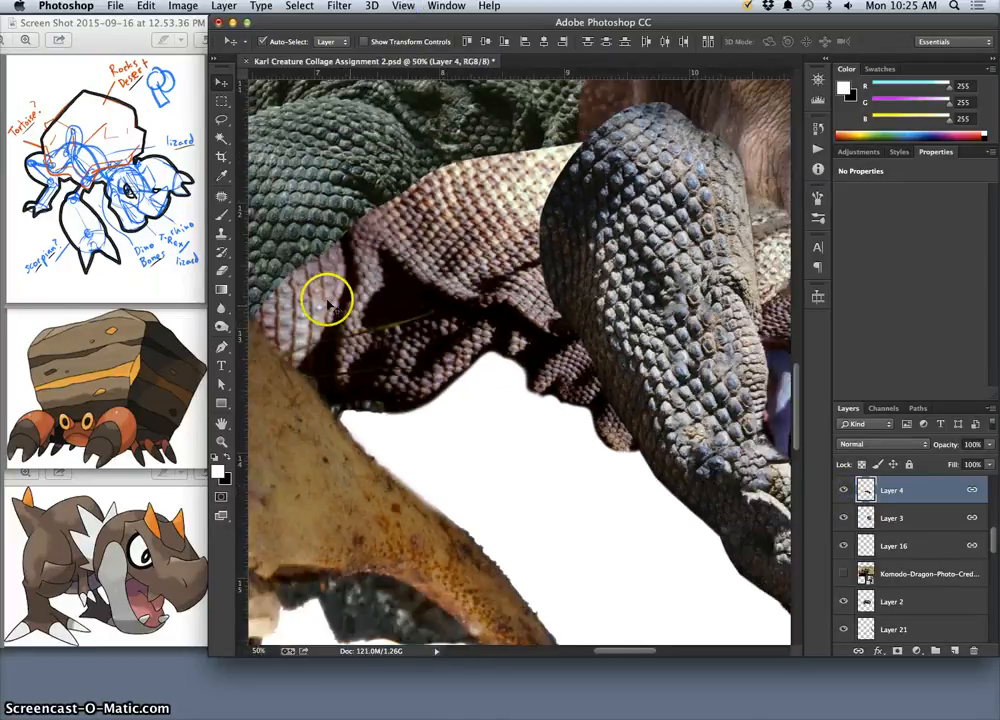
{"action": "left_click", "coordinate": [221, 272]}
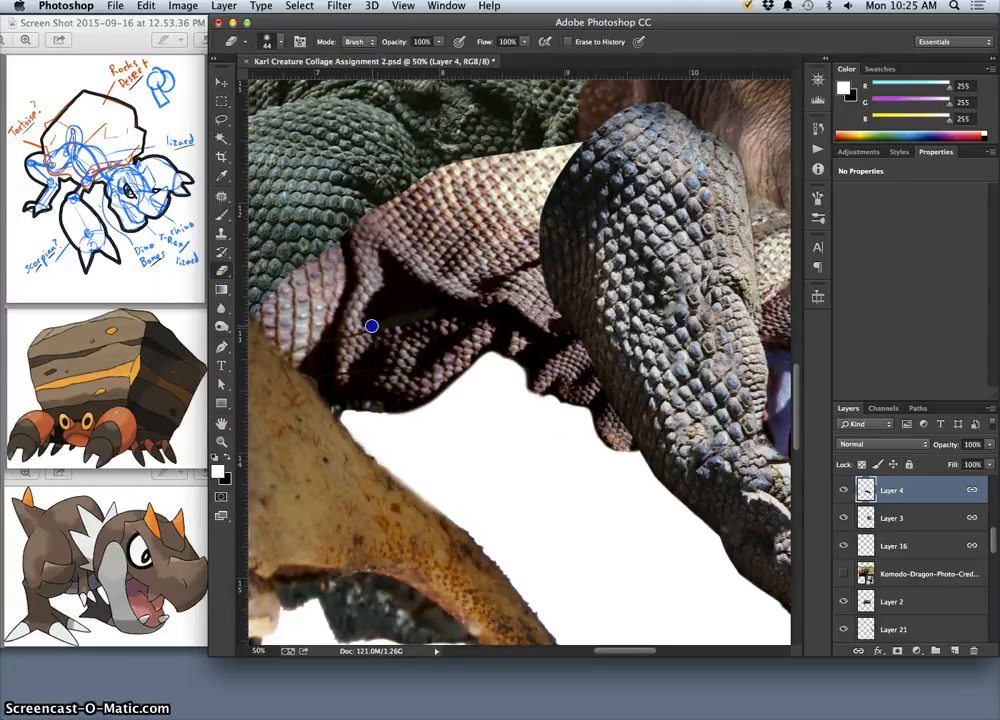
{"action": "mouse_move", "coordinate": [370, 326]}
{"action": "left_mouse_down"}
{"action": "mouse_move", "coordinate": [344, 330]}
{"action": "mouse_move", "coordinate": [356, 333]}
{"action": "left_mouse_up"}
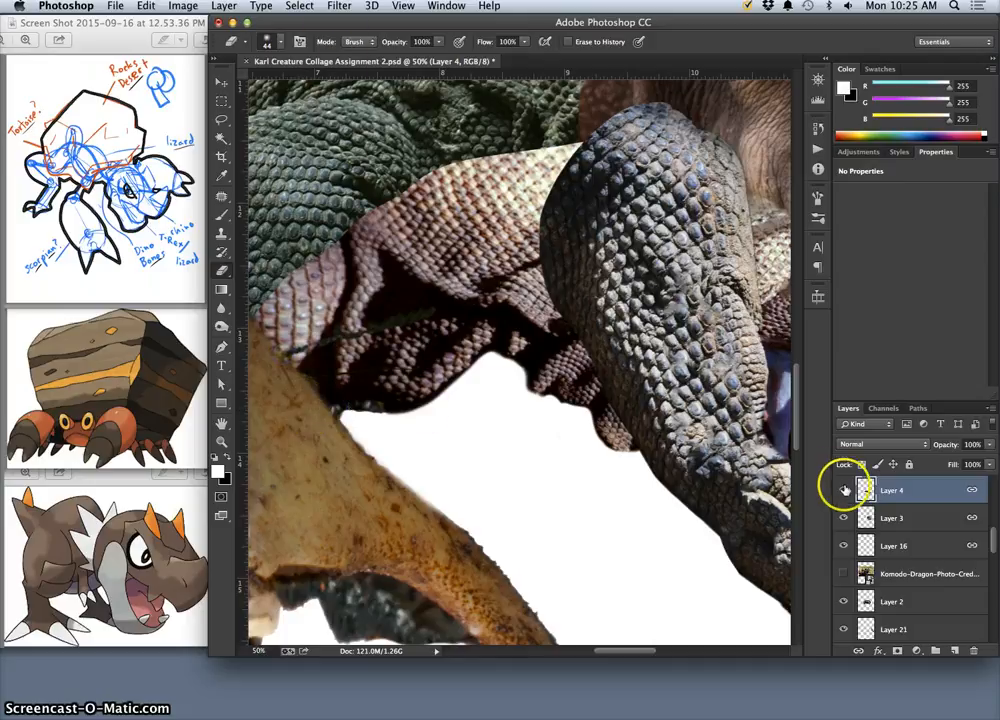
{"action": "left_click", "coordinate": [843, 490]}
{"action": "left_click", "coordinate": [843, 490]}
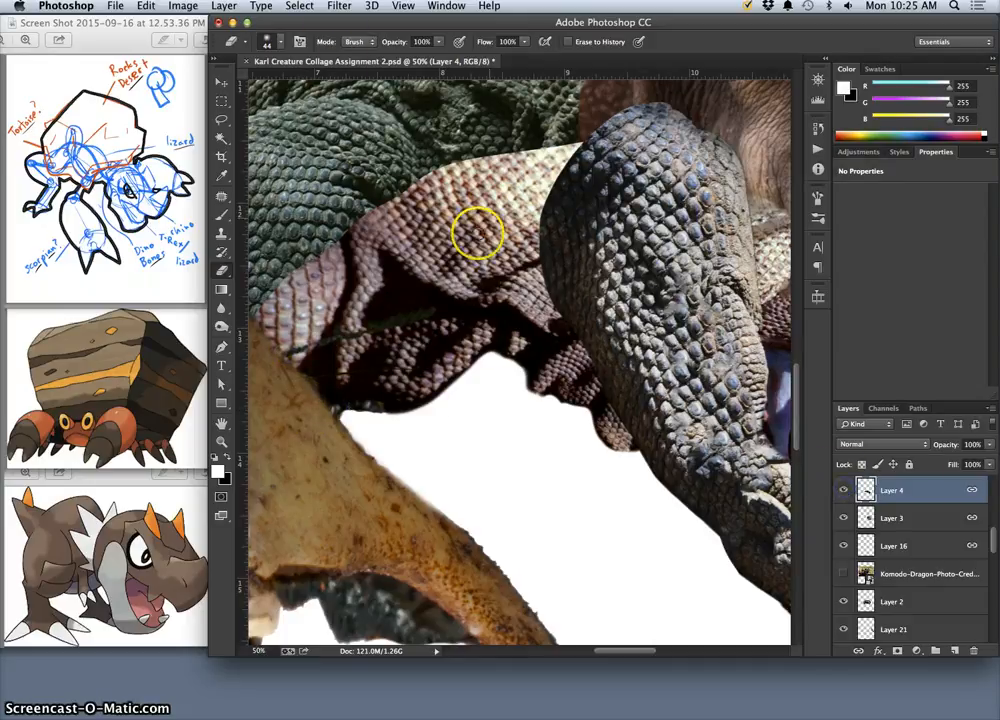
Enlarge the eraser to 157 px and erase the pinkish skin's upper edge and its end beside the claw into the green scales.
{"action": "left_click", "coordinate": [279, 44]}
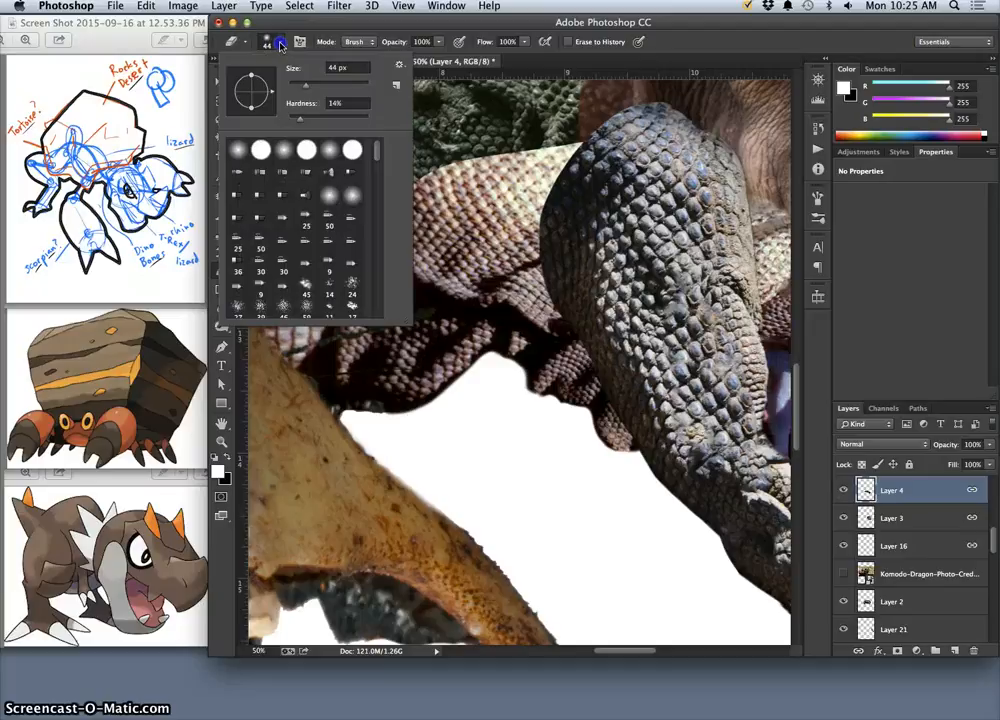
{"action": "left_click", "coordinate": [280, 44]}
{"action": "left_click", "coordinate": [282, 44]}
{"action": "left_click_drag", "start_coordinate": [312, 89], "coordinate": [315, 88]}
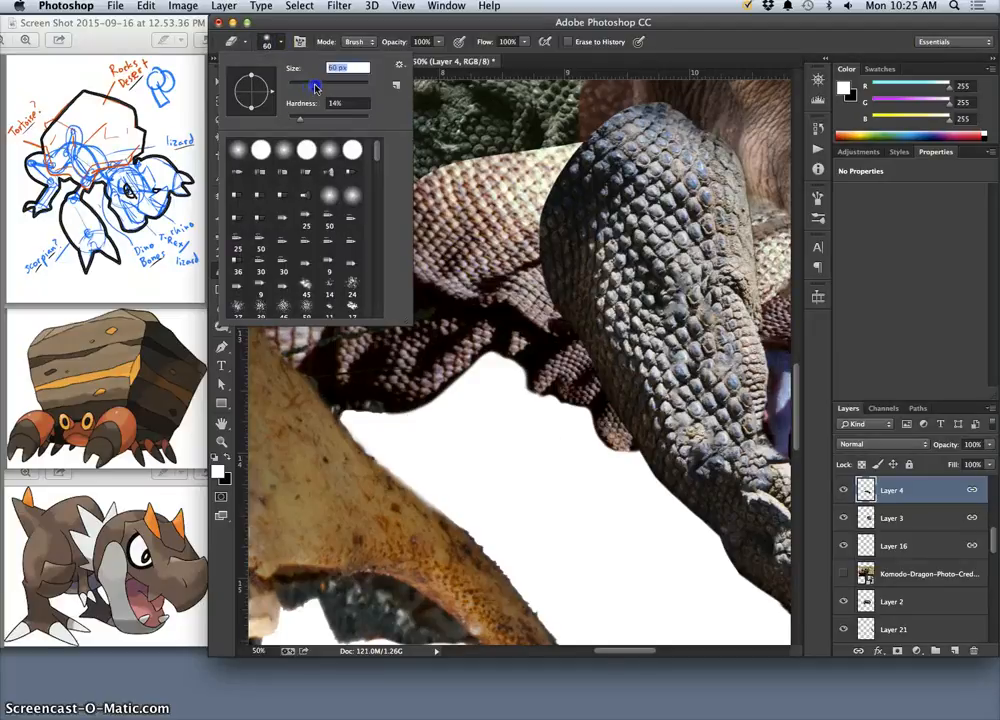
{"action": "left_click", "coordinate": [449, 121]}
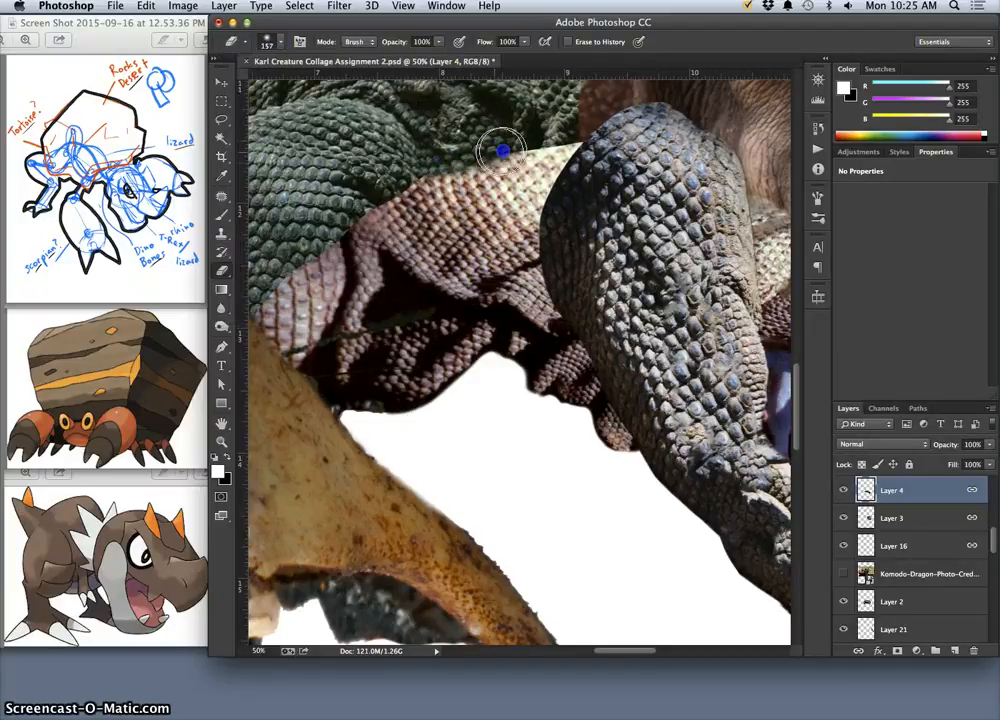
{"action": "mouse_move", "coordinate": [503, 151]}
{"action": "left_mouse_down"}
{"action": "mouse_move", "coordinate": [570, 141]}
{"action": "mouse_move", "coordinate": [505, 154]}
{"action": "mouse_move", "coordinate": [477, 173]}
{"action": "mouse_move", "coordinate": [410, 187]}
{"action": "left_mouse_up"}
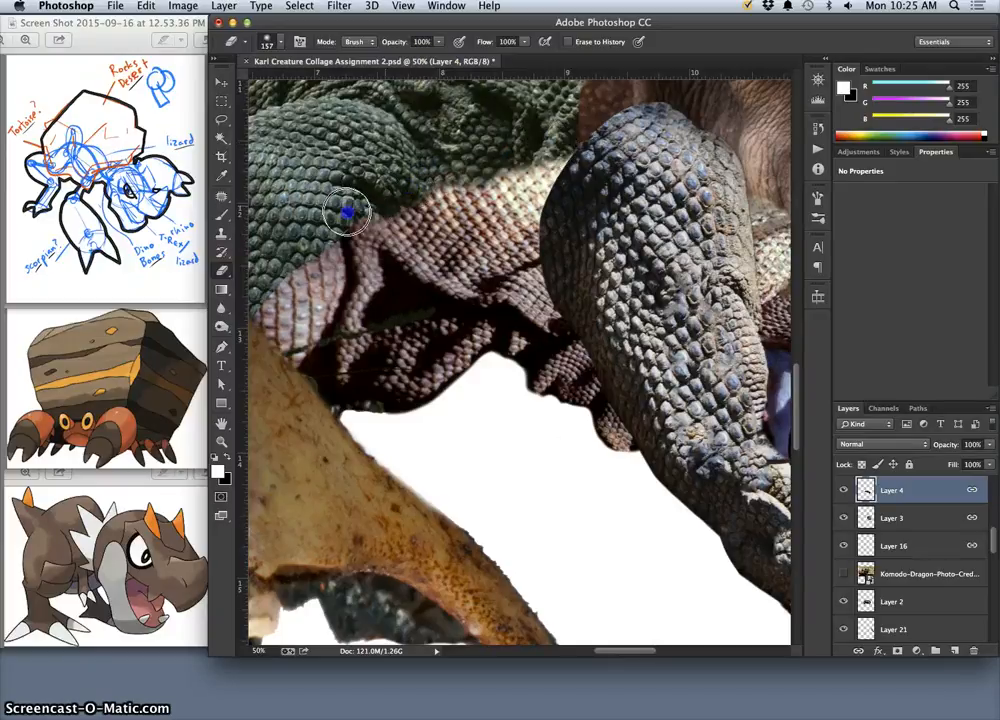
{"action": "mouse_move", "coordinate": [346, 211]}
{"action": "left_mouse_down"}
{"action": "mouse_move", "coordinate": [347, 256]}
{"action": "mouse_move", "coordinate": [327, 235]}
{"action": "mouse_move", "coordinate": [332, 246]}
{"action": "mouse_move", "coordinate": [304, 266]}
{"action": "mouse_move", "coordinate": [316, 274]}
{"action": "mouse_move", "coordinate": [271, 297]}
{"action": "mouse_move", "coordinate": [268, 311]}
{"action": "mouse_move", "coordinate": [278, 314]}
{"action": "mouse_move", "coordinate": [263, 319]}
{"action": "mouse_move", "coordinate": [278, 345]}
{"action": "mouse_move", "coordinate": [303, 283]}
{"action": "left_mouse_up"}
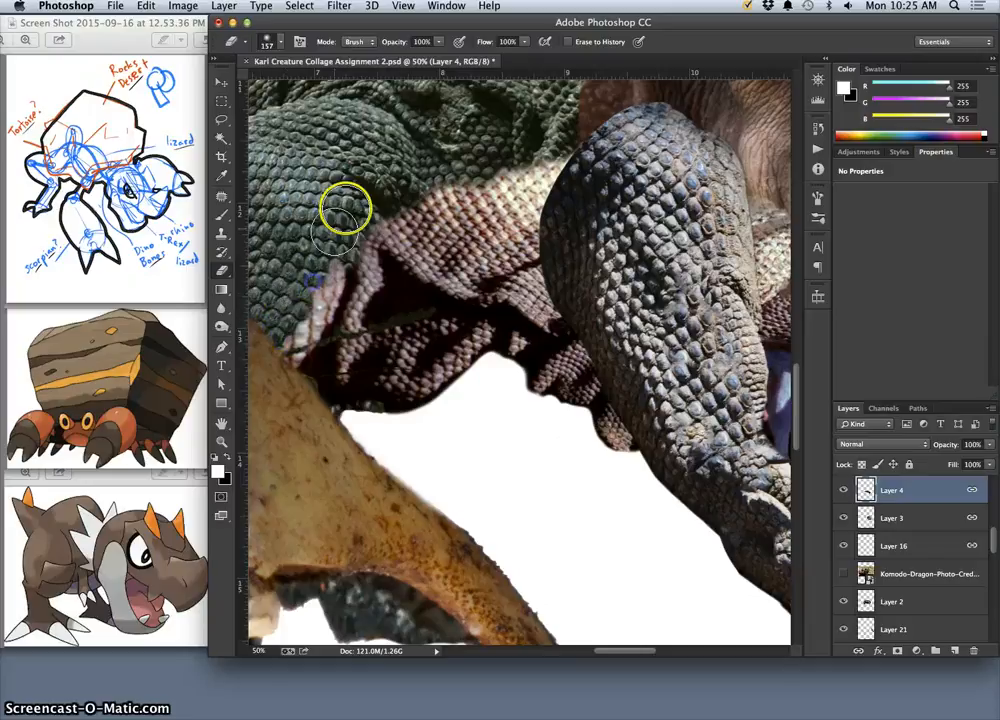
Lower the eraser opacity to 52% and fade the pinkish skin and its dark folds on Layer 4 into the green scales.
{"action": "left_click", "coordinate": [437, 42]}
{"action": "left_click_drag", "start_coordinate": [411, 58], "coordinate": [398, 58]}
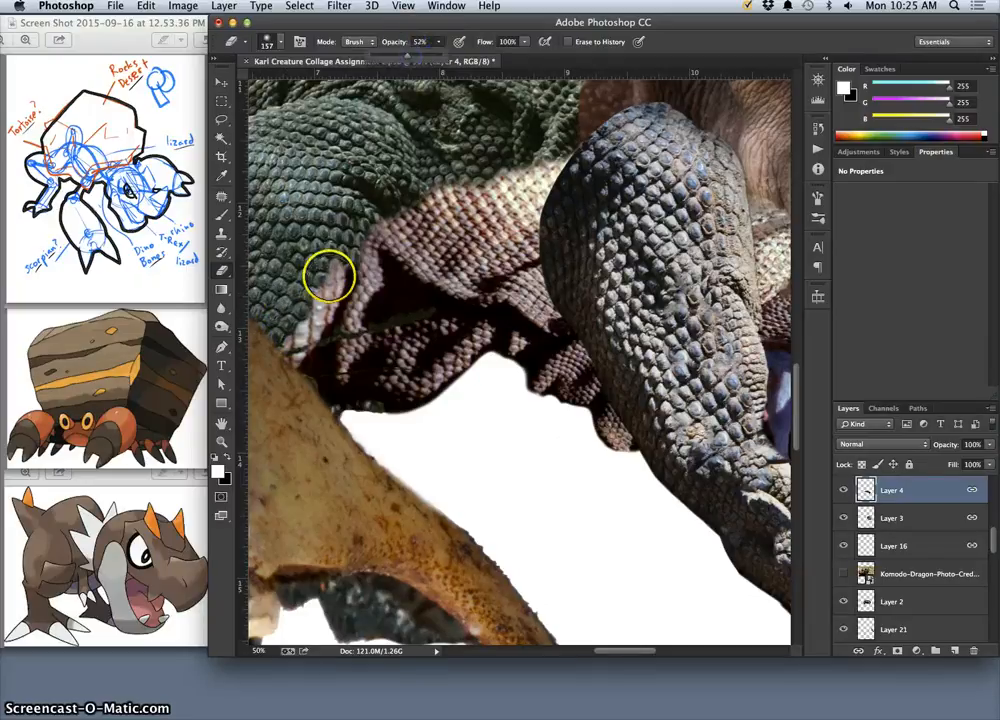
{"action": "mouse_move", "coordinate": [330, 272]}
{"action": "left_mouse_down"}
{"action": "mouse_move", "coordinate": [282, 340]}
{"action": "mouse_move", "coordinate": [312, 308]}
{"action": "mouse_move", "coordinate": [325, 270]}
{"action": "mouse_move", "coordinate": [309, 316]}
{"action": "mouse_move", "coordinate": [320, 300]}
{"action": "mouse_move", "coordinate": [297, 341]}
{"action": "left_mouse_up"}
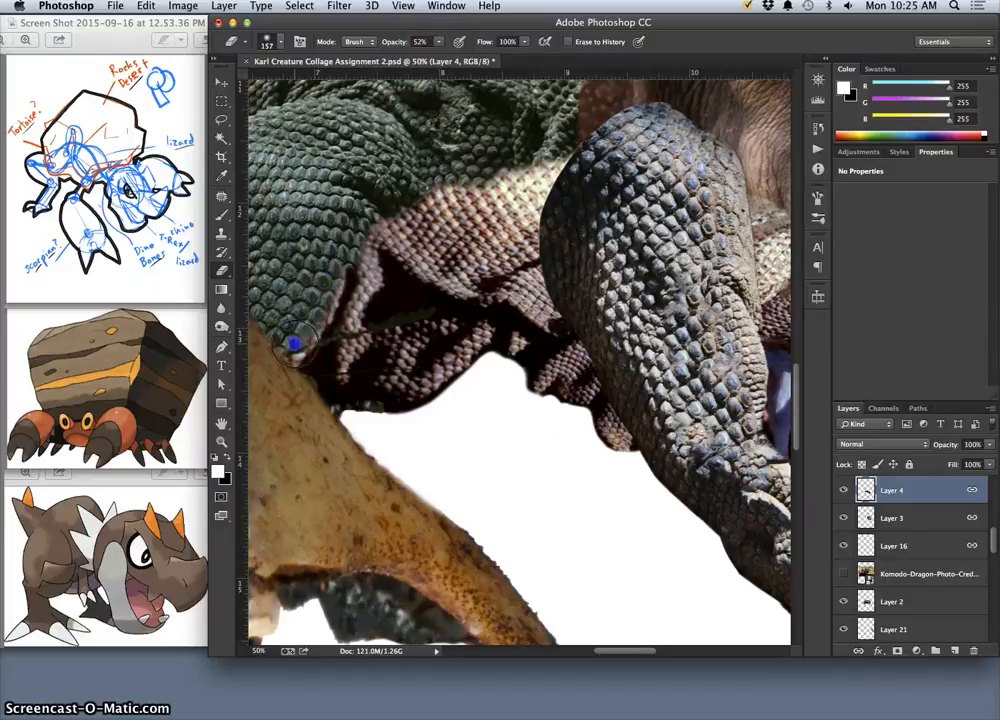
{"action": "mouse_move", "coordinate": [307, 334]}
{"action": "left_mouse_down"}
{"action": "mouse_move", "coordinate": [358, 334]}
{"action": "mouse_move", "coordinate": [354, 320]}
{"action": "mouse_move", "coordinate": [349, 327]}
{"action": "mouse_move", "coordinate": [353, 335]}
{"action": "mouse_move", "coordinate": [365, 245]}
{"action": "mouse_move", "coordinate": [347, 357]}
{"action": "mouse_move", "coordinate": [355, 308]}
{"action": "left_mouse_up"}
{"action": "mouse_move", "coordinate": [344, 367]}
{"action": "left_mouse_down"}
{"action": "mouse_move", "coordinate": [379, 223]}
{"action": "mouse_move", "coordinate": [424, 196]}
{"action": "mouse_move", "coordinate": [415, 234]}
{"action": "mouse_move", "coordinate": [442, 228]}
{"action": "mouse_move", "coordinate": [442, 261]}
{"action": "mouse_move", "coordinate": [397, 228]}
{"action": "mouse_move", "coordinate": [462, 277]}
{"action": "mouse_move", "coordinate": [431, 196]}
{"action": "mouse_move", "coordinate": [548, 166]}
{"action": "mouse_move", "coordinate": [487, 207]}
{"action": "mouse_move", "coordinate": [487, 221]}
{"action": "mouse_move", "coordinate": [531, 212]}
{"action": "left_mouse_up"}
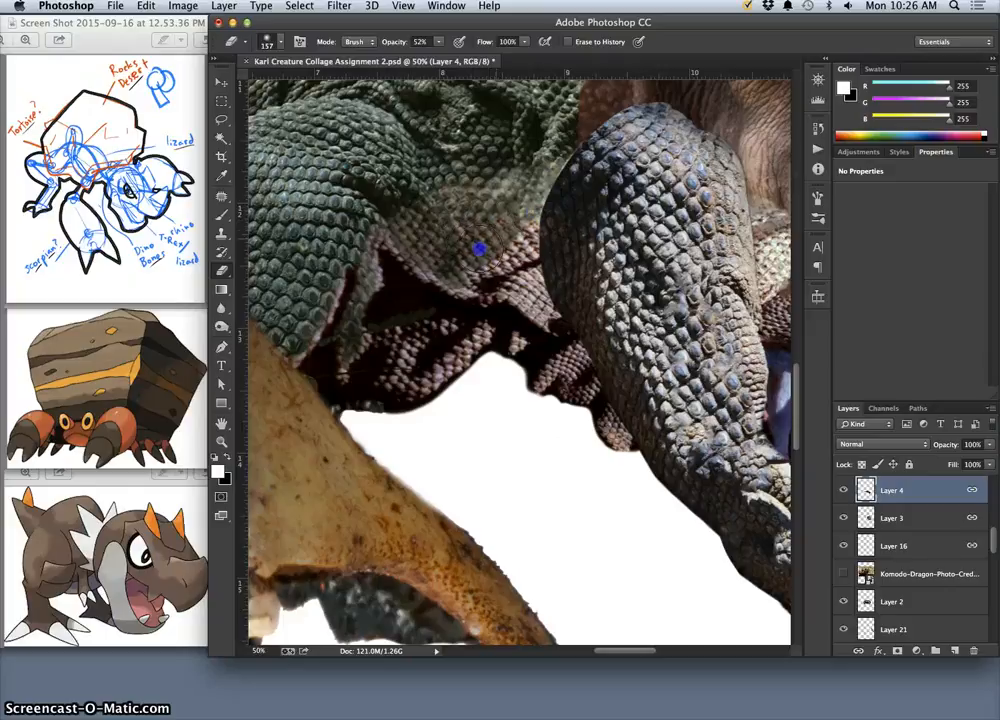
{"action": "left_click_drag", "start_coordinate": [448, 226], "coordinate": [473, 255]}
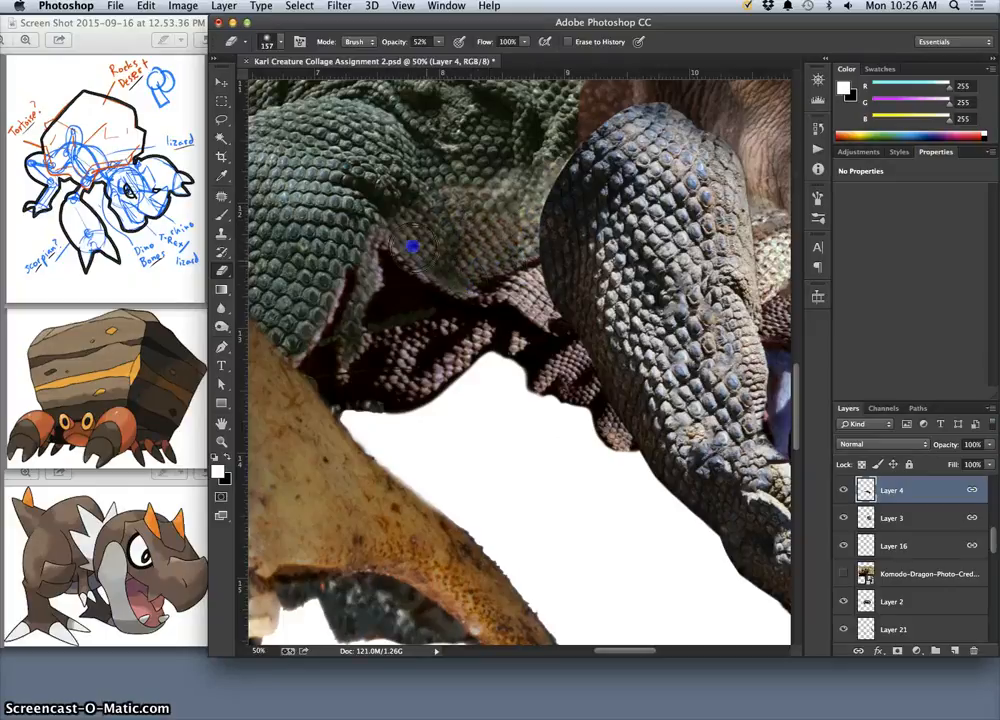
{"action": "mouse_move", "coordinate": [411, 221]}
{"action": "left_mouse_down"}
{"action": "mouse_move", "coordinate": [439, 258]}
{"action": "mouse_move", "coordinate": [467, 273]}
{"action": "mouse_move", "coordinate": [463, 283]}
{"action": "mouse_move", "coordinate": [378, 241]}
{"action": "mouse_move", "coordinate": [372, 290]}
{"action": "mouse_move", "coordinate": [370, 243]}
{"action": "mouse_move", "coordinate": [300, 364]}
{"action": "left_mouse_up"}
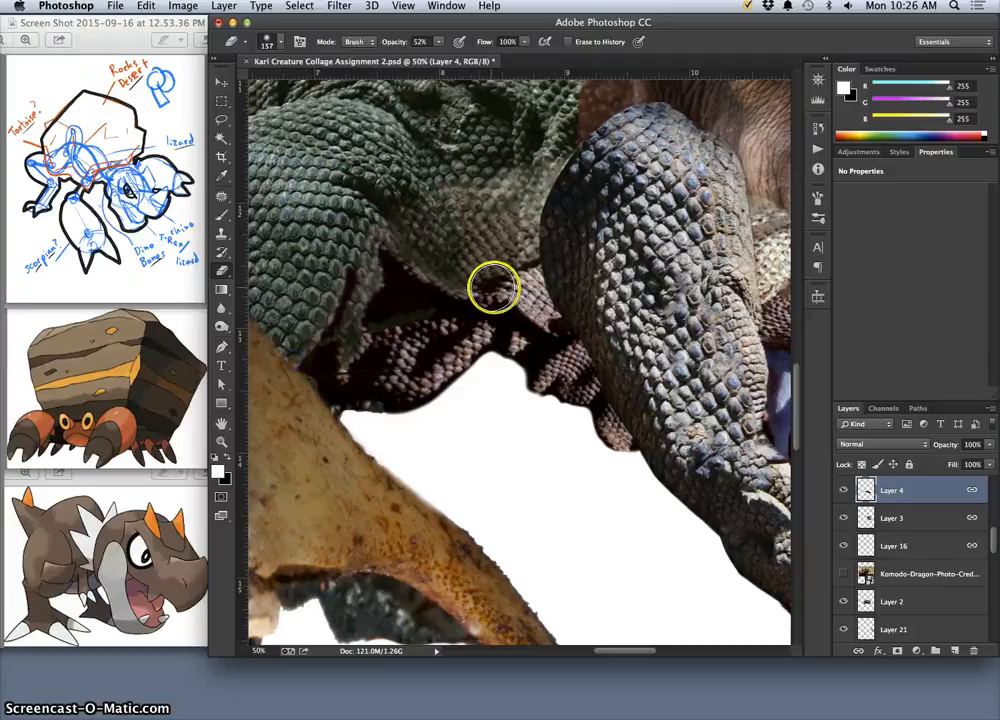
{"action": "left_click_drag", "start_coordinate": [448, 291], "coordinate": [365, 227]}
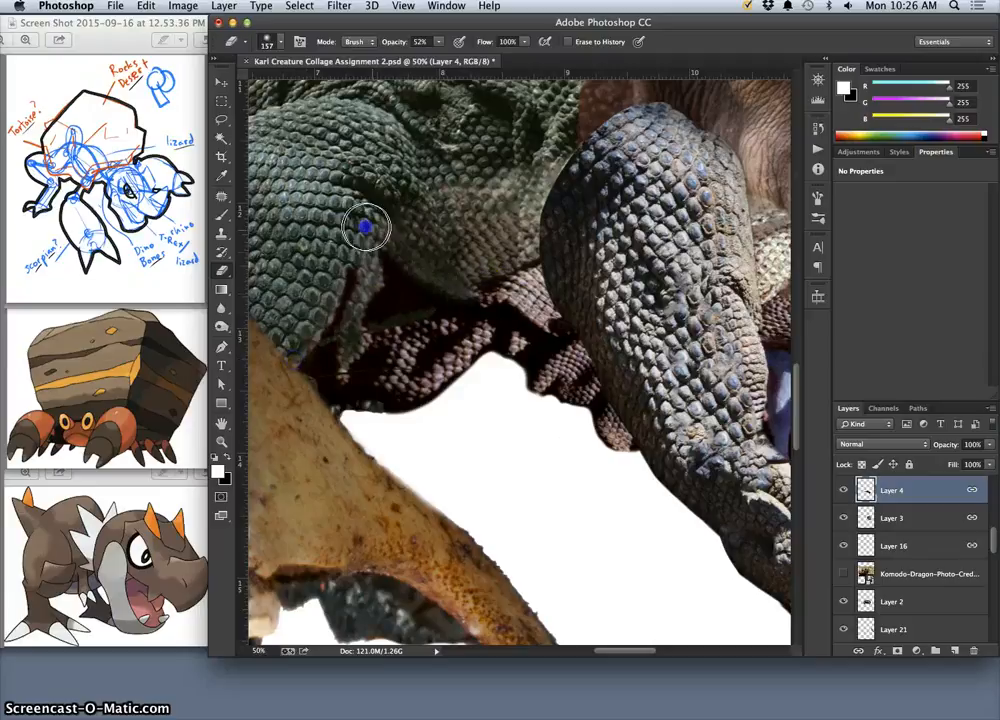
{"action": "mouse_move", "coordinate": [478, 284]}
{"action": "left_mouse_down"}
{"action": "mouse_move", "coordinate": [530, 265]}
{"action": "mouse_move", "coordinate": [504, 291]}
{"action": "mouse_move", "coordinate": [542, 276]}
{"action": "mouse_move", "coordinate": [533, 293]}
{"action": "mouse_move", "coordinate": [556, 315]}
{"action": "left_mouse_up"}
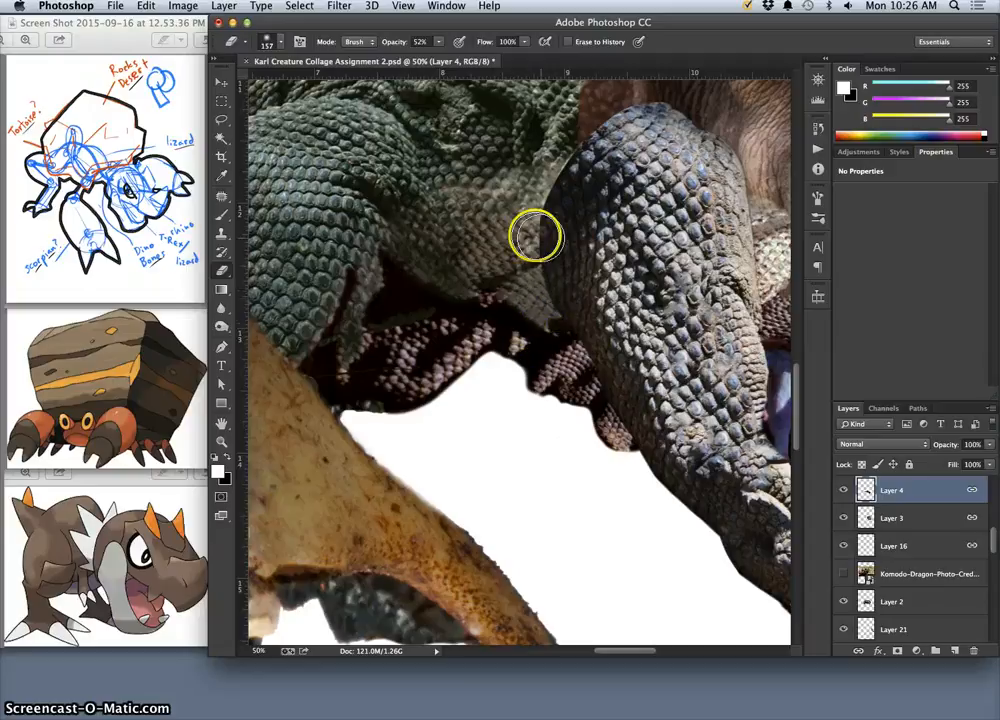
{"action": "mouse_move", "coordinate": [537, 236]}
{"action": "left_mouse_down"}
{"action": "mouse_move", "coordinate": [525, 205]}
{"action": "mouse_move", "coordinate": [522, 237]}
{"action": "mouse_move", "coordinate": [530, 225]}
{"action": "left_mouse_up"}
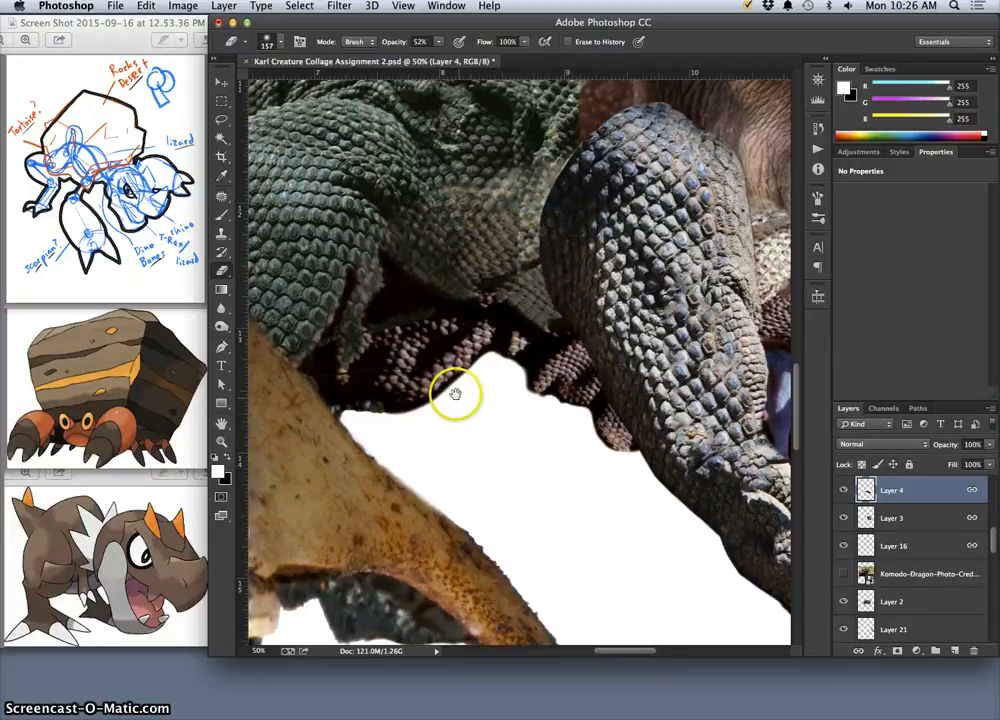
{"action": "left_click_drag", "start_coordinate": [455, 393], "coordinate": [531, 442]}
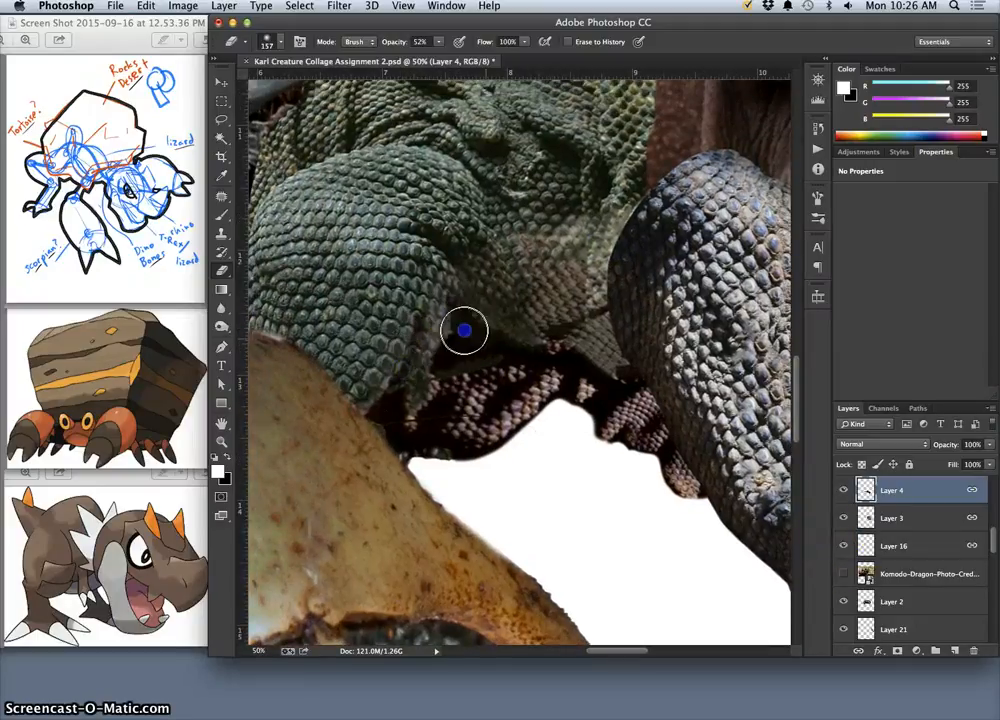
{"action": "mouse_move", "coordinate": [451, 348]}
{"action": "left_mouse_down"}
{"action": "mouse_move", "coordinate": [495, 346]}
{"action": "mouse_move", "coordinate": [621, 394]}
{"action": "mouse_move", "coordinate": [608, 401]}
{"action": "mouse_move", "coordinate": [502, 351]}
{"action": "mouse_move", "coordinate": [438, 363]}
{"action": "mouse_move", "coordinate": [535, 360]}
{"action": "mouse_move", "coordinate": [513, 417]}
{"action": "left_mouse_up"}
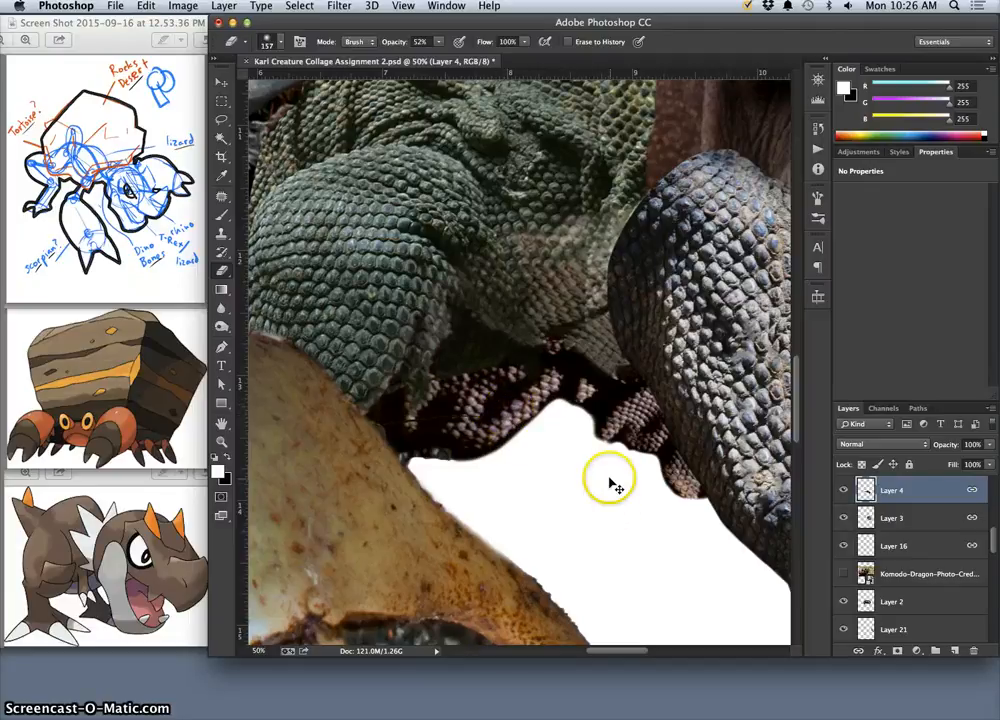
Review the blending on the whole creature and examine the seam between the green scales and the rhino head.
{"action": "scroll", "coordinate": [615, 485], "scroll_direction": "down", "scroll_amount": 3, "text": "alt"}
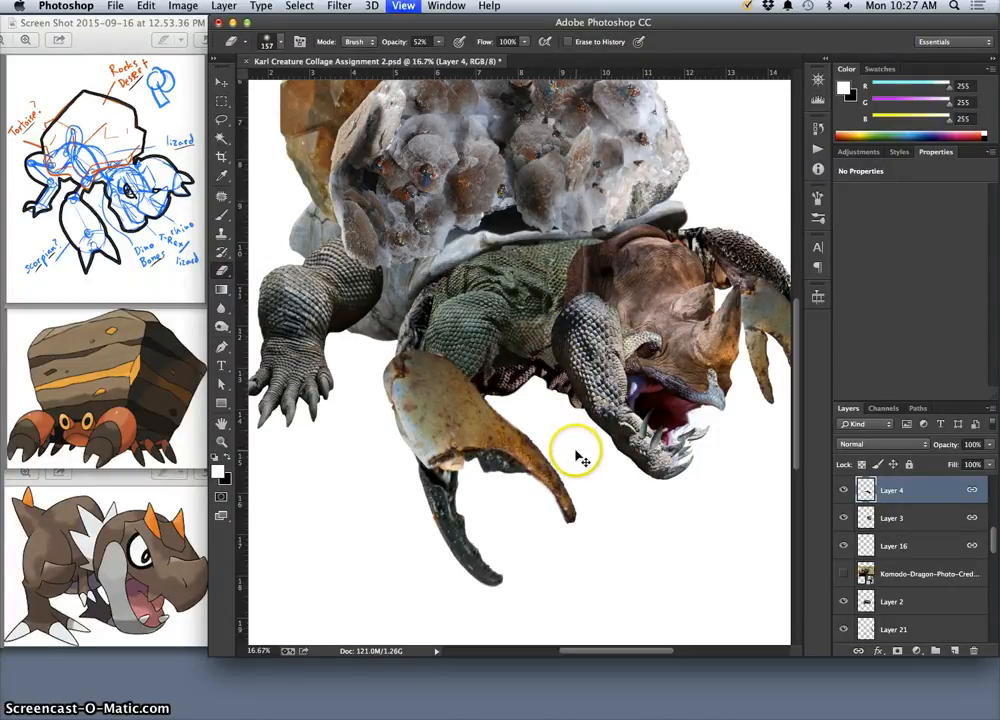
{"action": "key", "text": "super+minus"}
{"action": "key", "text": "super+minus"}
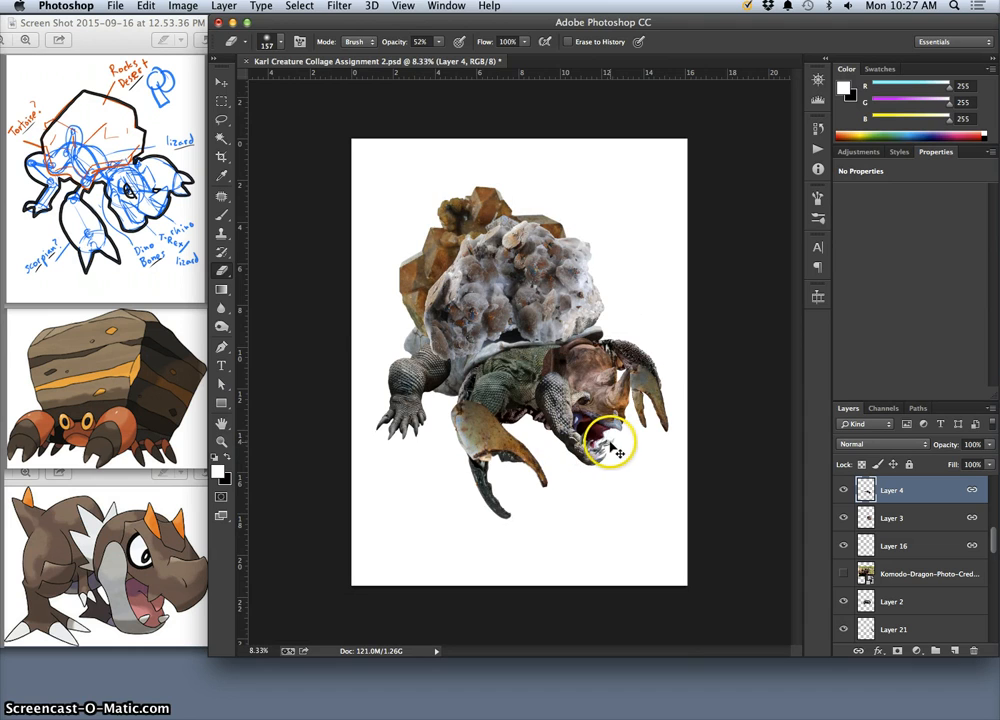
{"action": "key", "text": "super+plus"}
{"action": "key", "text": "super+plus"}
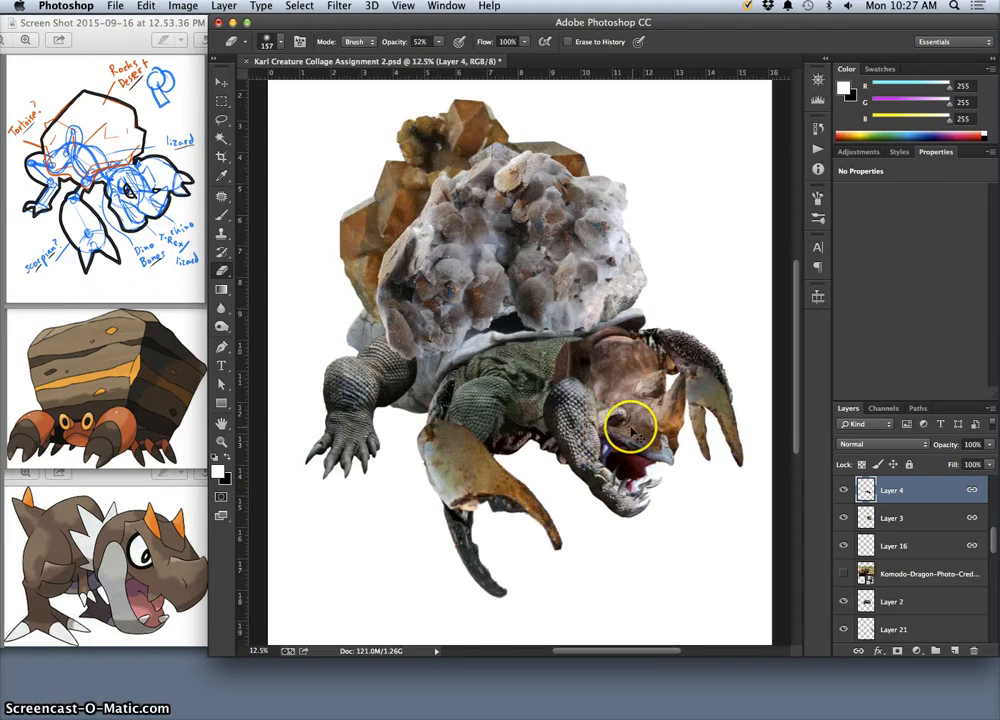
{"action": "key", "text": "super+plus"}
{"action": "key", "text": "super+plus"}
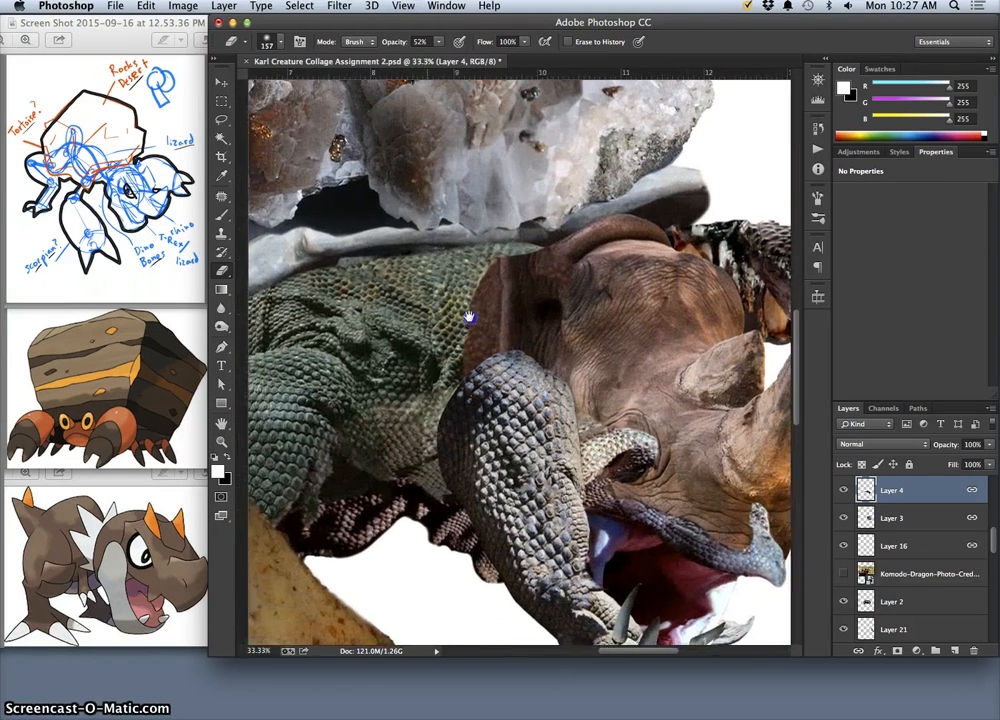
Select the rhino head on Layer 3 and compare the whole creature with that layer hidden and shown.
{"action": "left_click", "coordinate": [222, 82]}
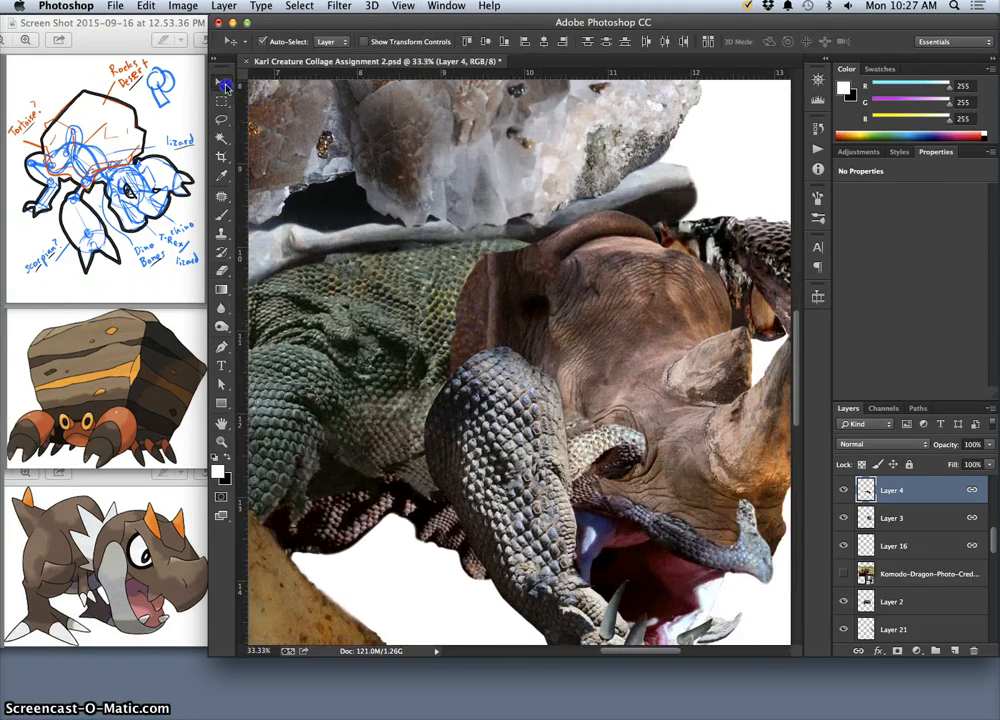
{"action": "left_click", "coordinate": [519, 268]}
{"action": "left_click", "coordinate": [843, 518]}
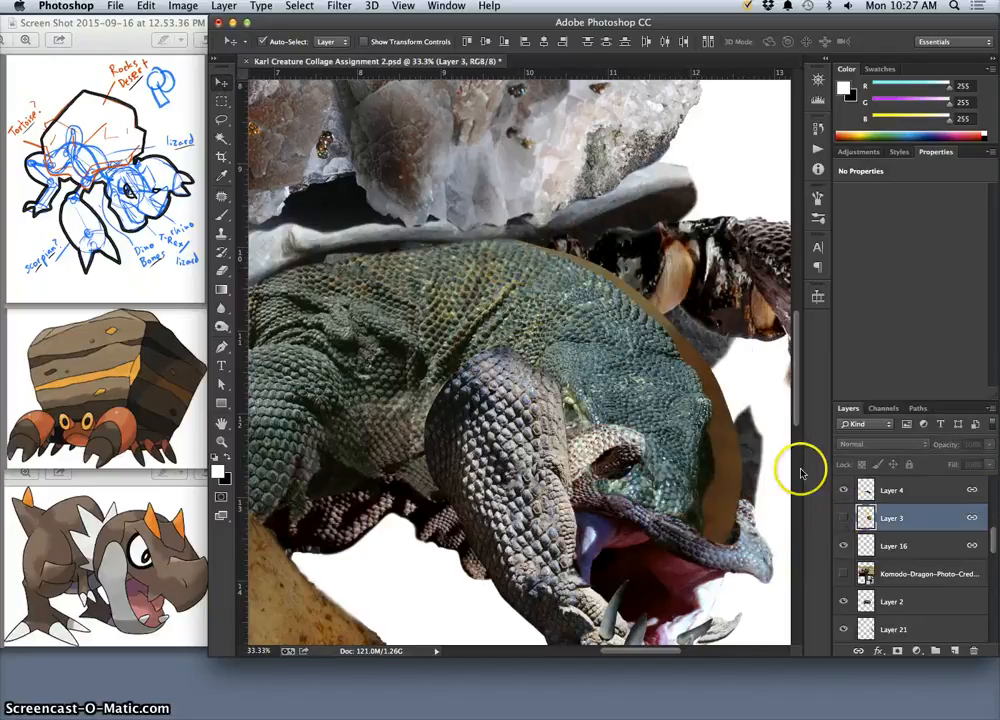
{"action": "key", "text": "super+minus"}
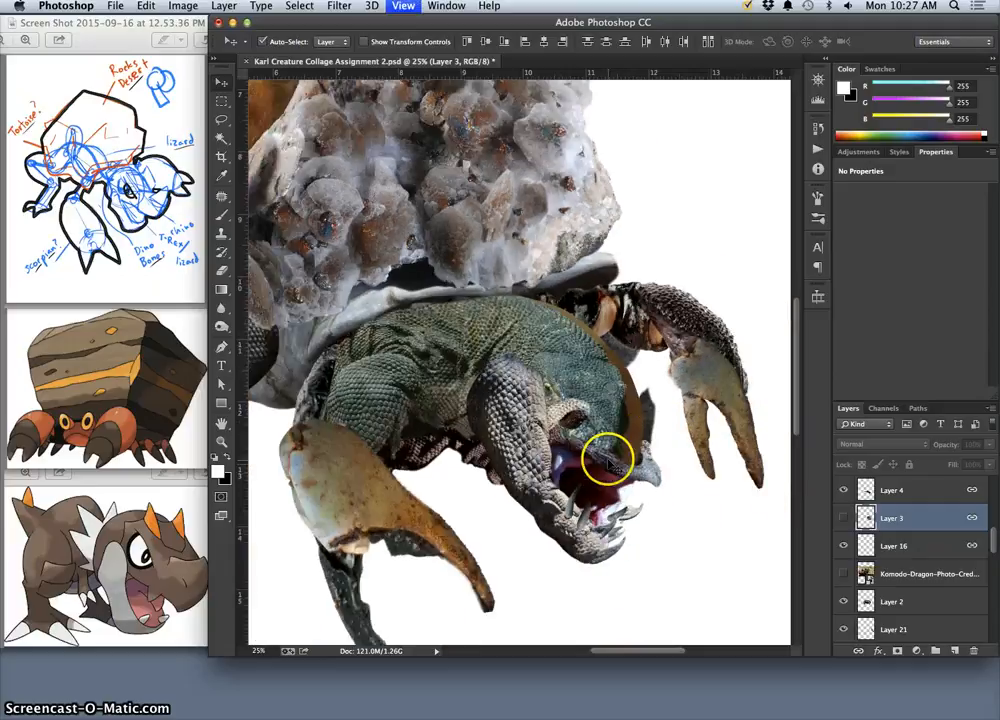
{"action": "key", "text": "super+minus"}
{"action": "key", "text": "super+minus"}
{"action": "key", "text": "super+minus"}
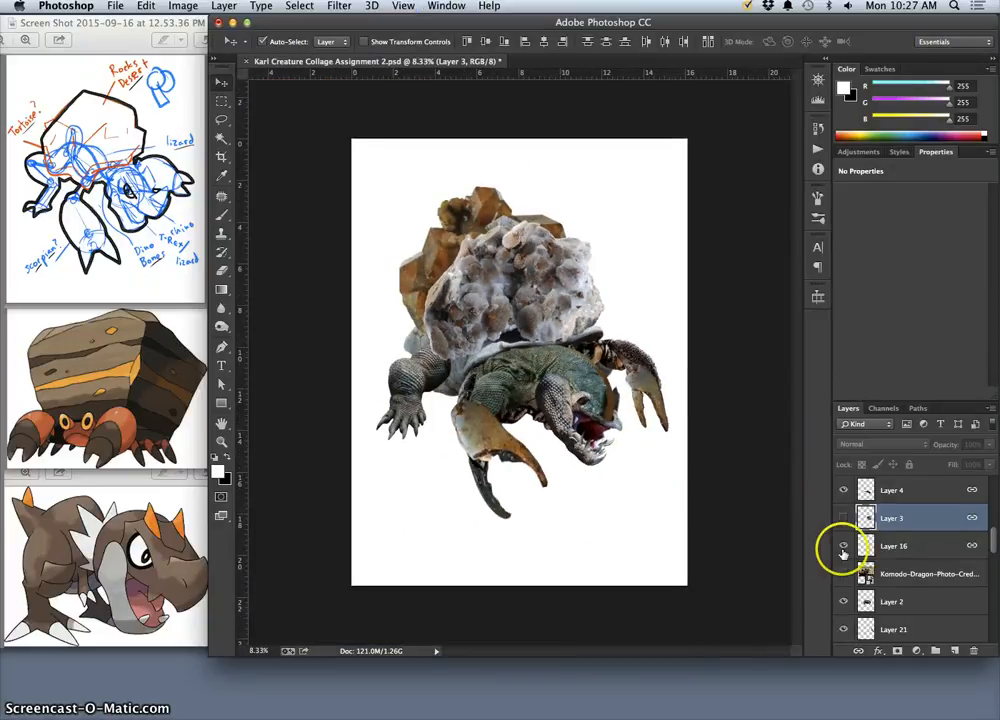
{"action": "left_click", "coordinate": [843, 518]}
{"action": "left_click", "coordinate": [843, 518]}
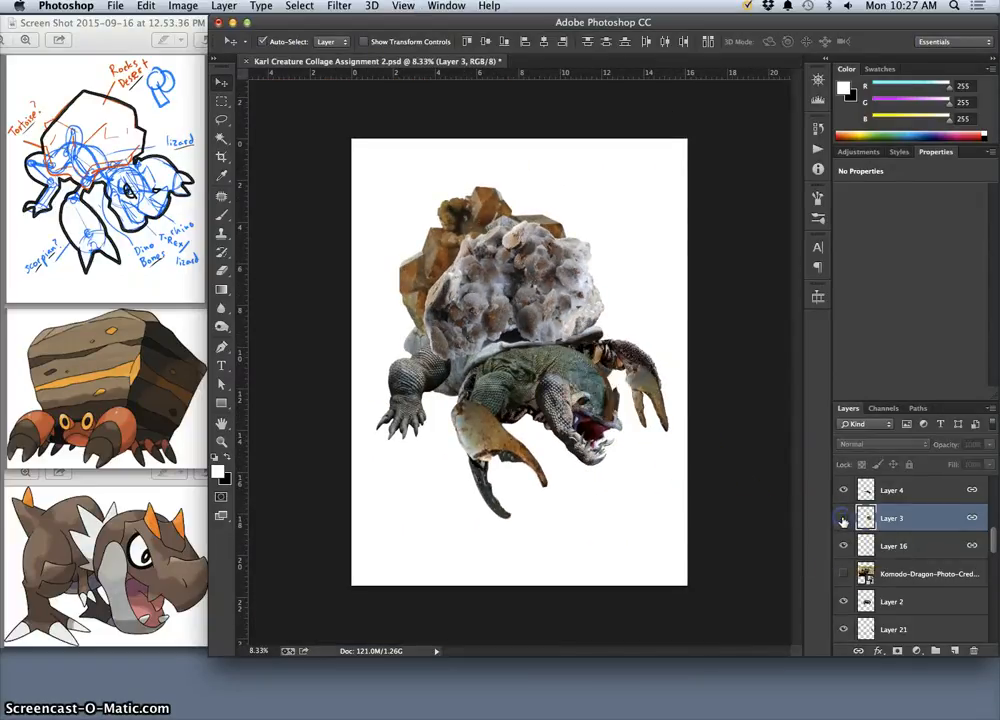
{"action": "left_click", "coordinate": [843, 518]}
{"action": "left_click", "coordinate": [843, 518]}
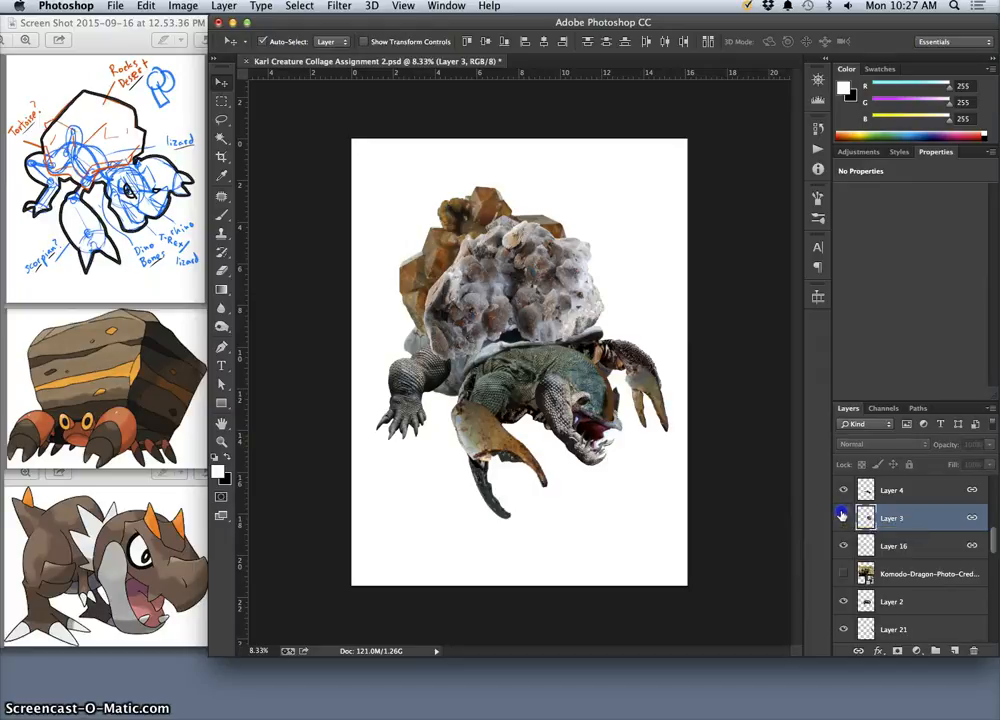
{"action": "left_click", "coordinate": [843, 518]}
Erase the upper corner of the rhino's neck beside the green scales on Layer 3 with the 157 px eraser at 100% opacity.
{"action": "key", "text": "super+minus"}
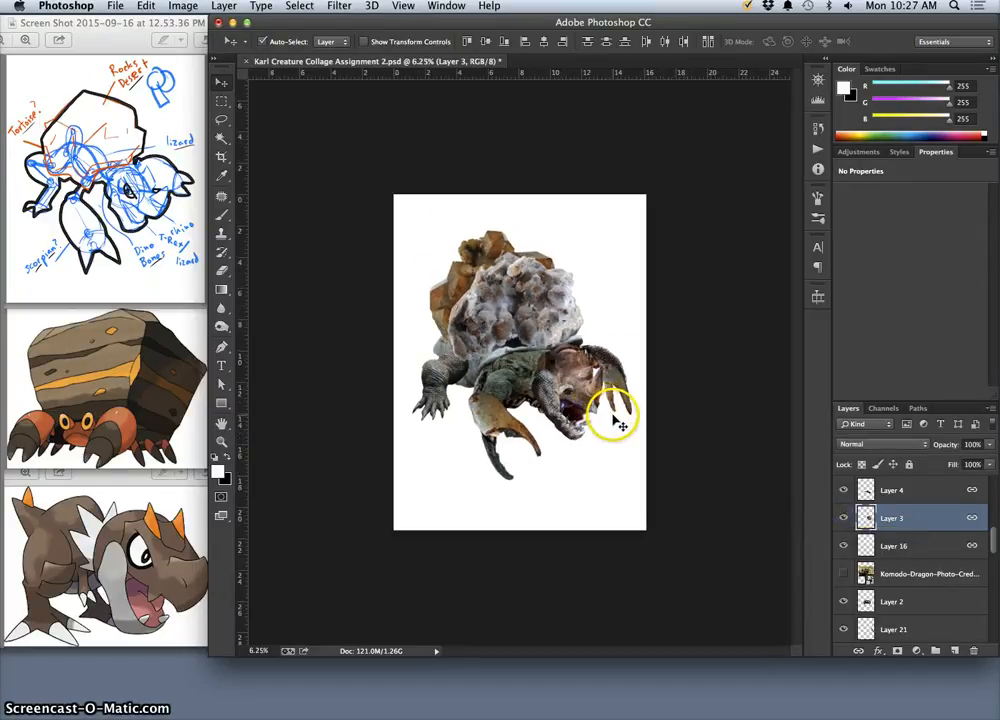
{"action": "key", "text": "super+plus"}
{"action": "key", "text": "super+plus"}
{"action": "key", "text": "super+plus"}
{"action": "key", "text": "super+plus"}
{"action": "key", "text": "super+plus"}
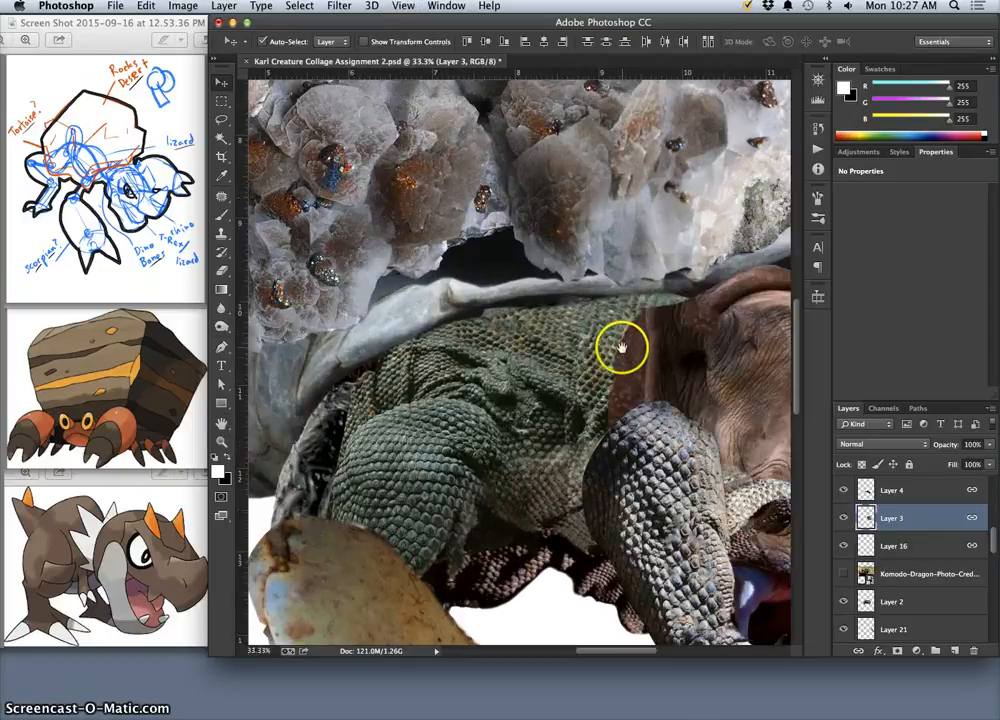
{"action": "left_click_drag", "start_coordinate": [620, 346], "coordinate": [485, 320]}
{"action": "left_click", "coordinate": [222, 270]}
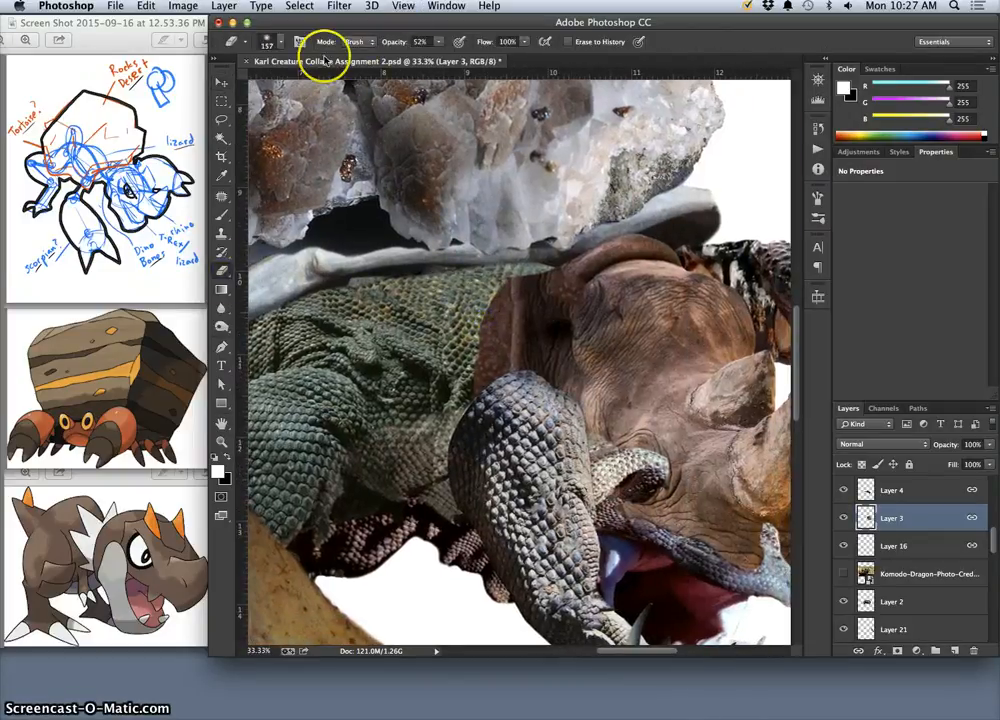
{"action": "left_click", "coordinate": [547, 270]}
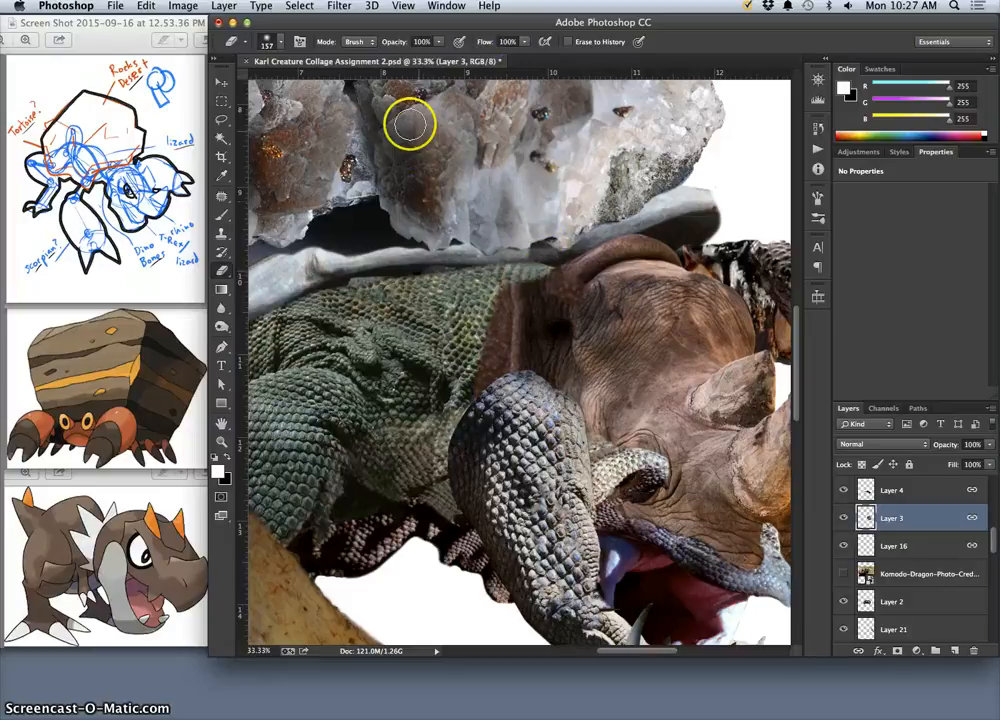
Lower the eraser opacity to 42%, soften its hardness, and fade the rhino's neck edge on Layer 3 into the green scales.
{"action": "left_click", "coordinate": [270, 41]}
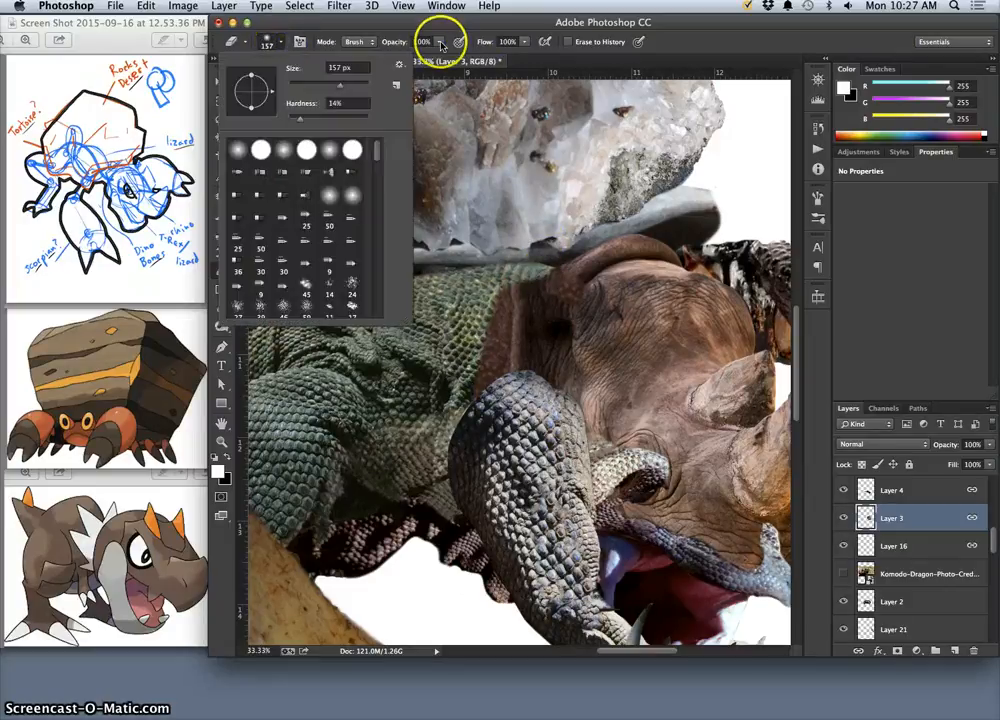
{"action": "left_click", "coordinate": [439, 42]}
{"action": "left_click_drag", "start_coordinate": [413, 56], "coordinate": [400, 56]}
{"action": "left_click", "coordinate": [281, 43]}
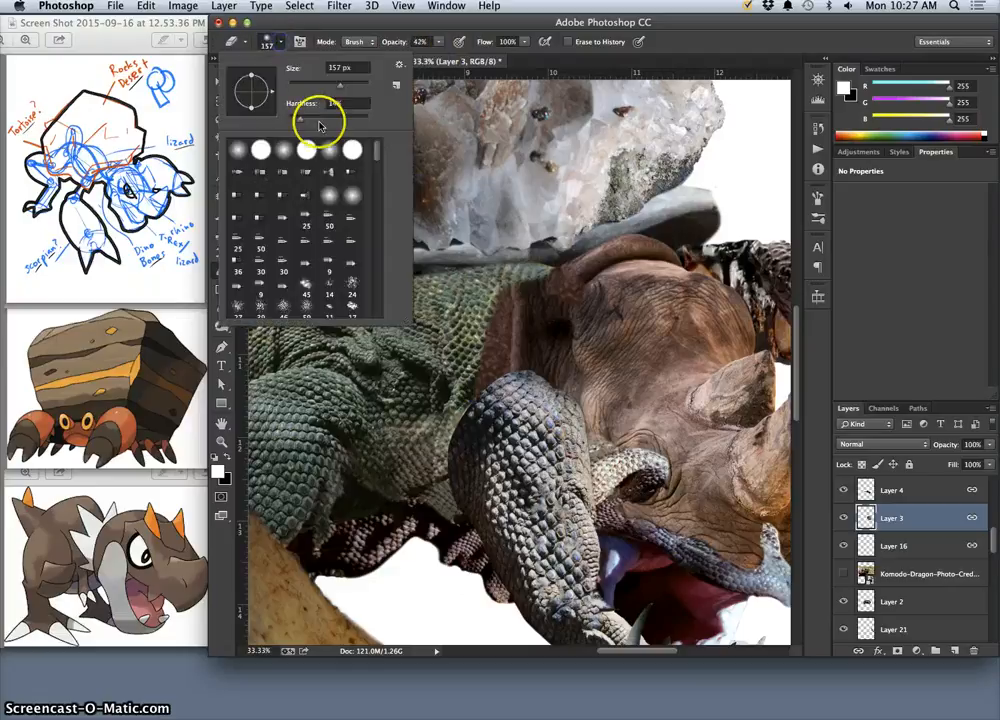
{"action": "left_click", "coordinate": [297, 119]}
{"action": "left_click", "coordinate": [490, 323]}
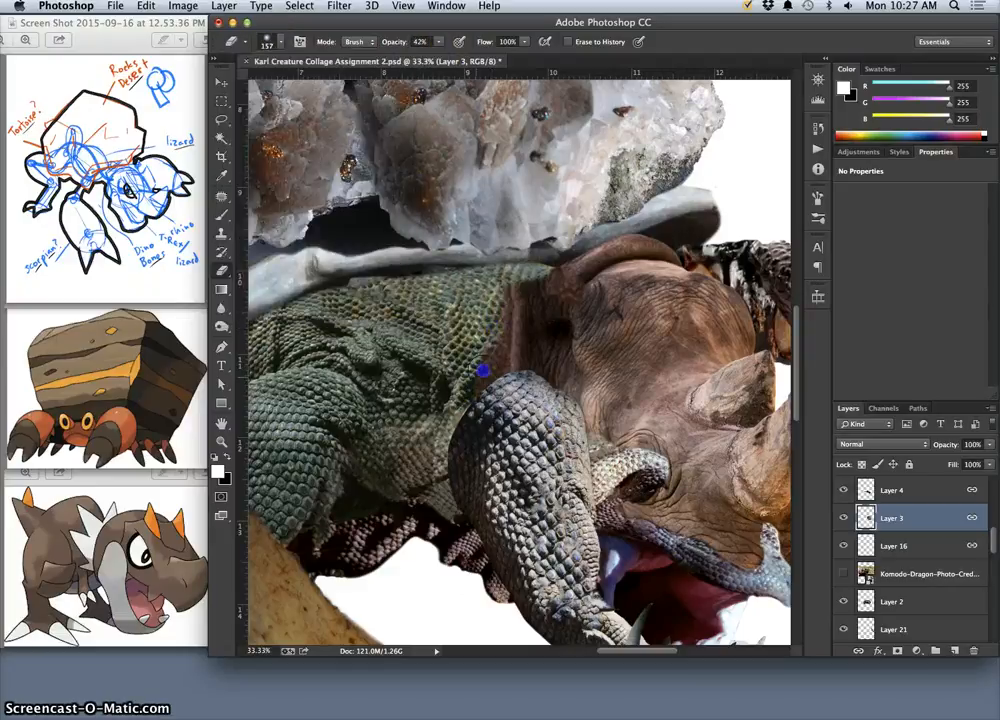
{"action": "mouse_move", "coordinate": [506, 298]}
{"action": "left_mouse_down"}
{"action": "mouse_move", "coordinate": [504, 325]}
{"action": "mouse_move", "coordinate": [515, 304]}
{"action": "left_mouse_up"}
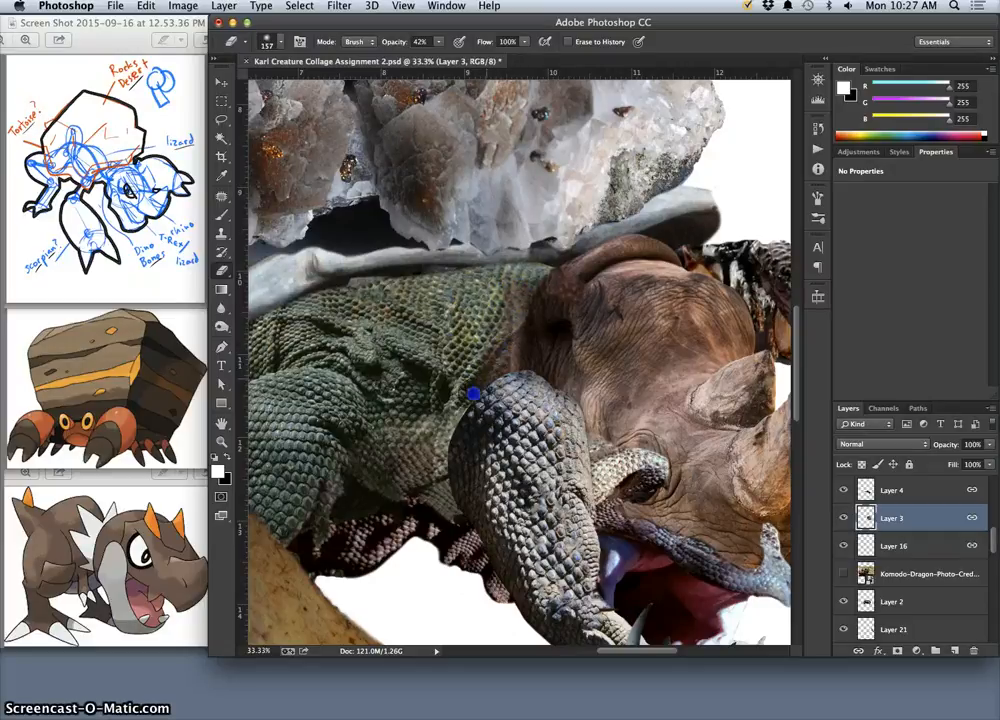
{"action": "left_click_drag", "start_coordinate": [474, 381], "coordinate": [514, 289]}
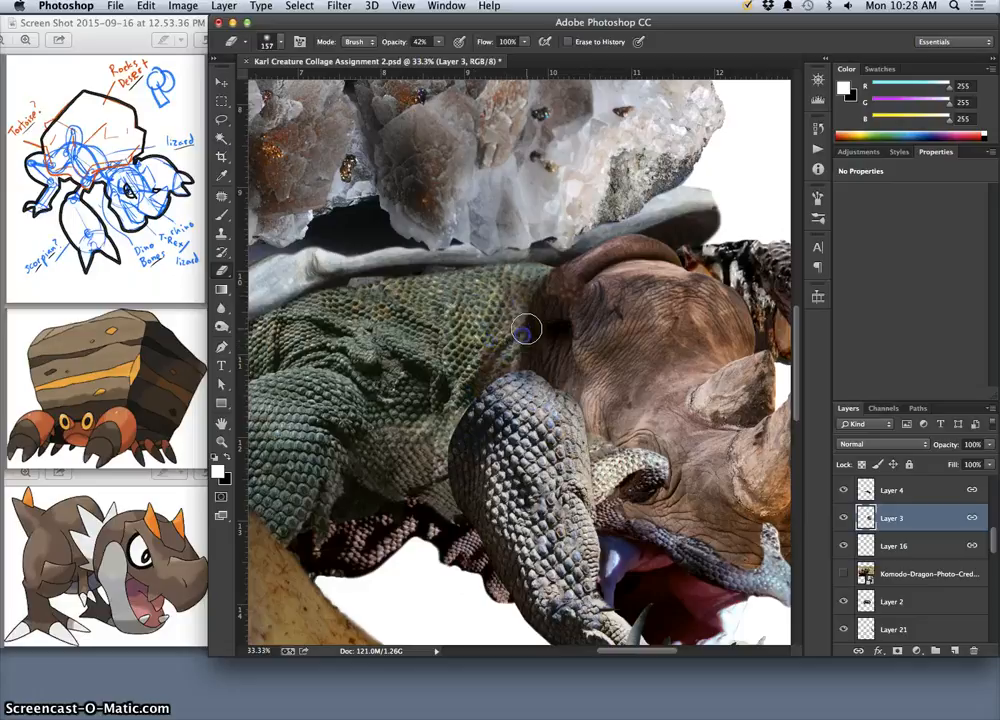
{"action": "mouse_move", "coordinate": [498, 380]}
{"action": "left_mouse_down"}
{"action": "mouse_move", "coordinate": [458, 430]}
{"action": "mouse_move", "coordinate": [463, 407]}
{"action": "mouse_move", "coordinate": [436, 421]}
{"action": "mouse_move", "coordinate": [423, 479]}
{"action": "mouse_move", "coordinate": [487, 372]}
{"action": "mouse_move", "coordinate": [465, 408]}
{"action": "left_mouse_up"}
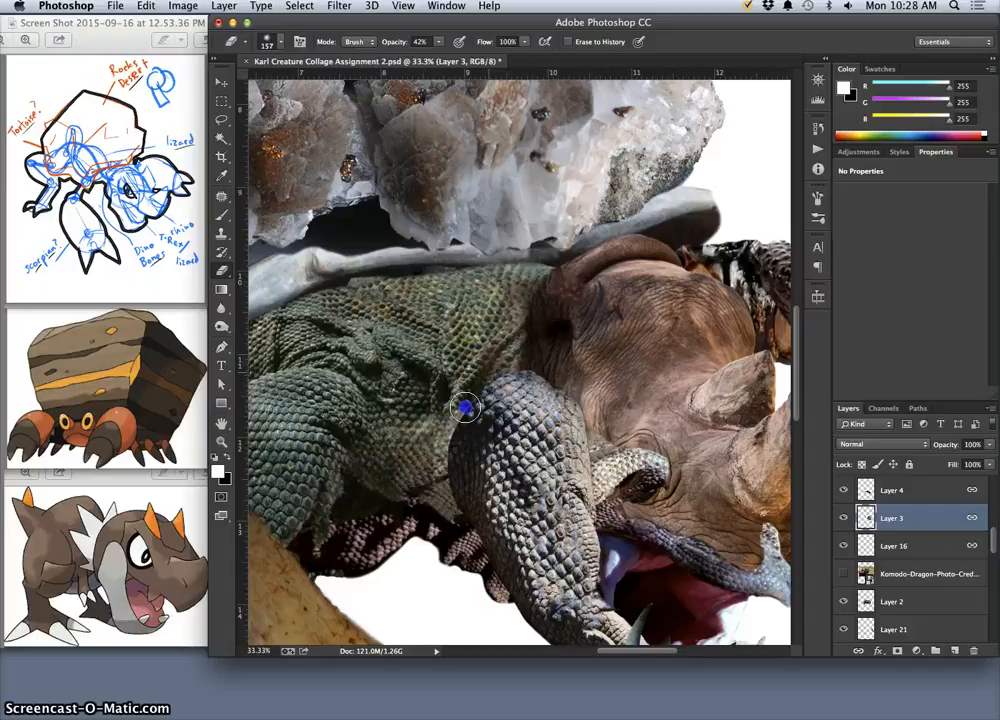
{"action": "left_click", "coordinate": [478, 353]}
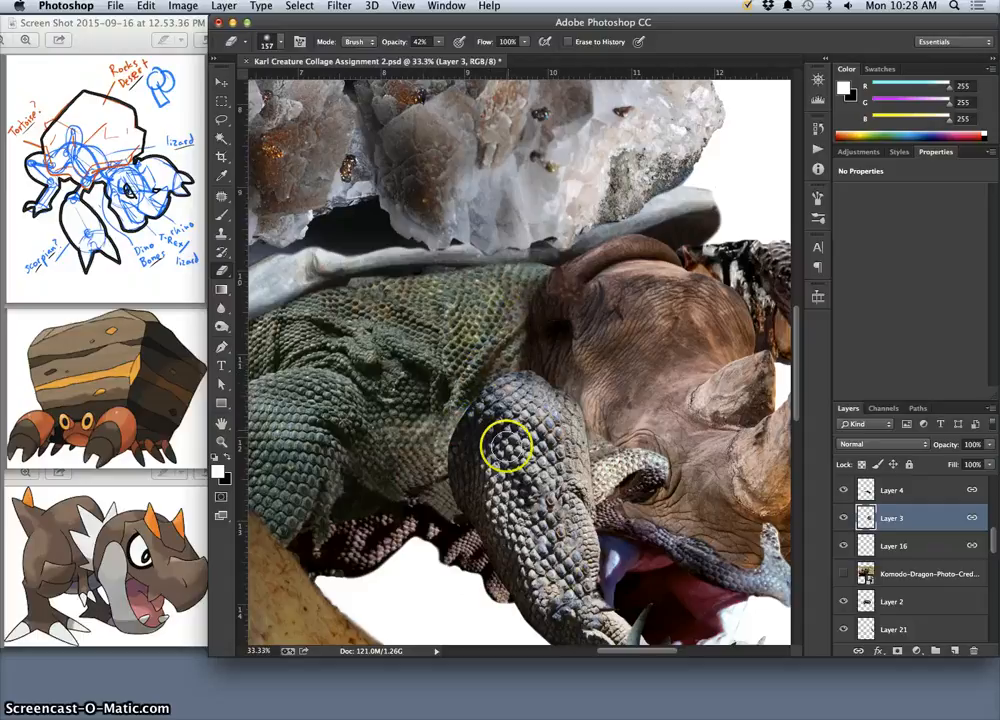
Select the gray scaly jaw on Layer 9 copy and erase its outer edge against the green body and rhino head at 100% opacity.
{"action": "left_click", "coordinate": [221, 81]}
{"action": "left_click", "coordinate": [547, 413]}
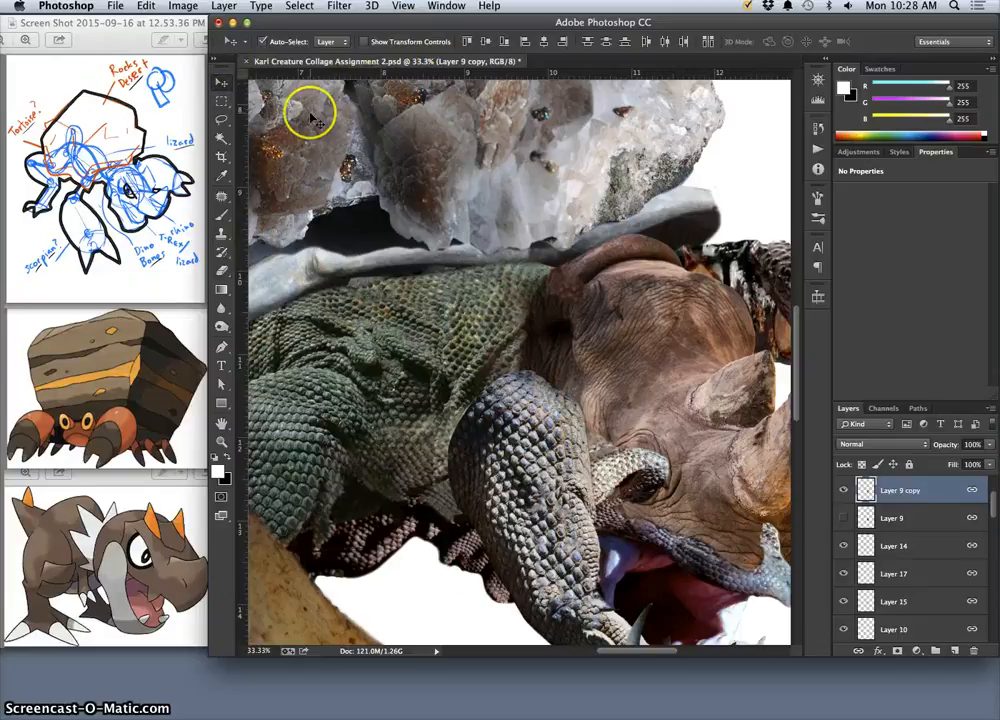
{"action": "left_click", "coordinate": [222, 269]}
{"action": "left_click", "coordinate": [437, 42]}
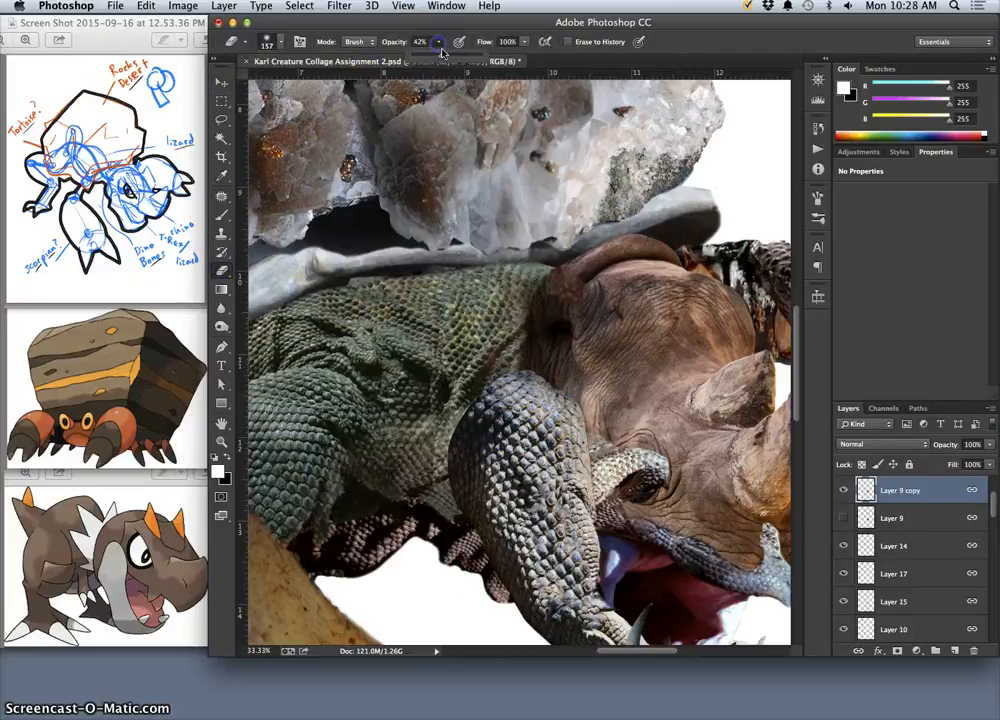
{"action": "left_click_drag", "start_coordinate": [478, 55], "coordinate": [496, 56]}
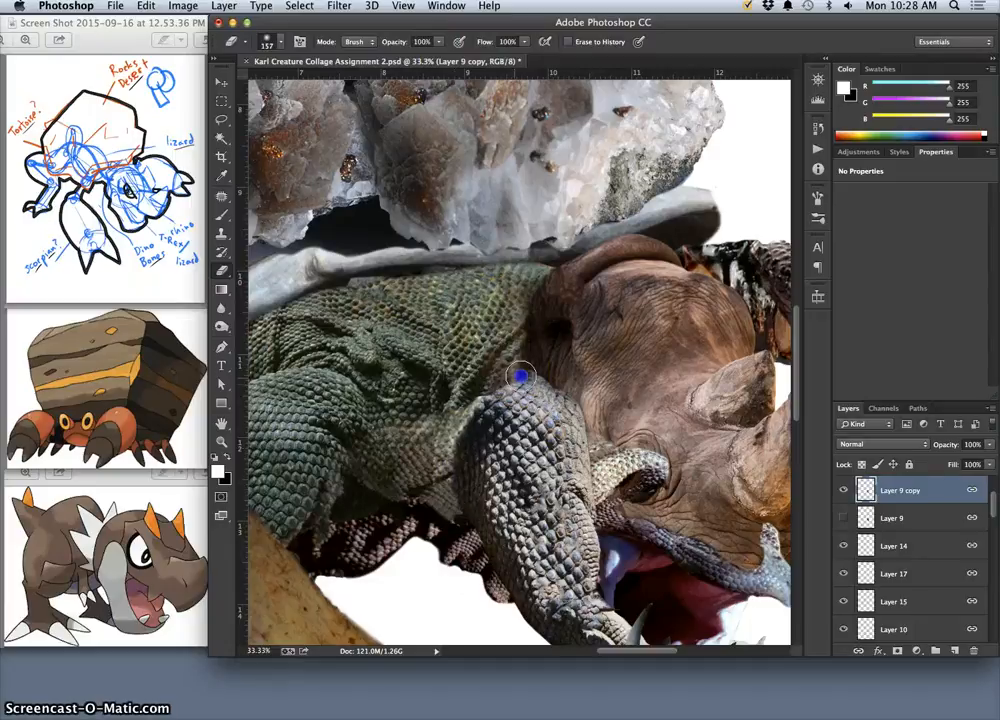
{"action": "left_click_drag", "start_coordinate": [563, 389], "coordinate": [591, 451]}
{"action": "left_click_drag", "start_coordinate": [594, 501], "coordinate": [596, 511]}
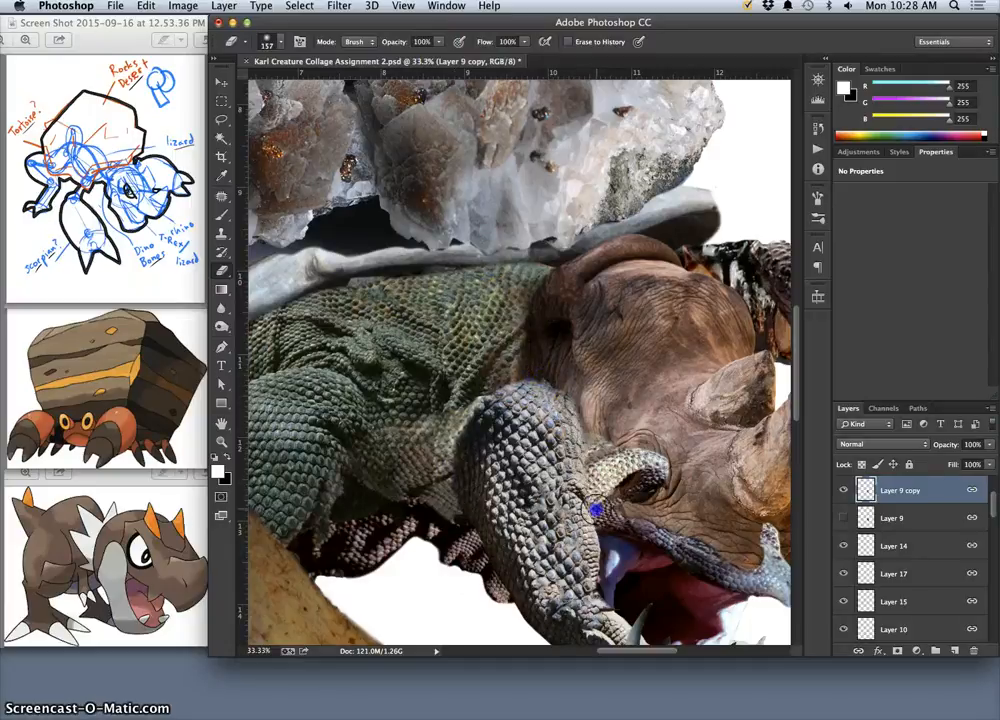
{"action": "left_click_drag", "start_coordinate": [583, 446], "coordinate": [578, 412]}
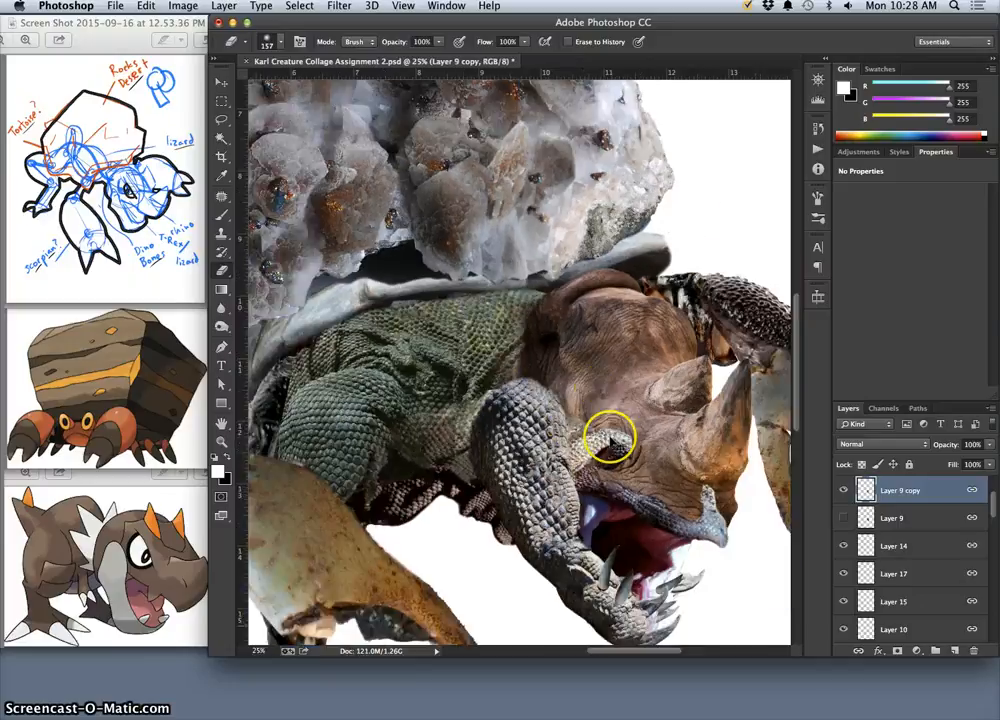
Check the blending from farther out and erase more of the scaly jaw's edge beside the green belly on Layer 9 copy.
{"action": "key", "text": "super+minus"}
{"action": "key", "text": "super+minus"}
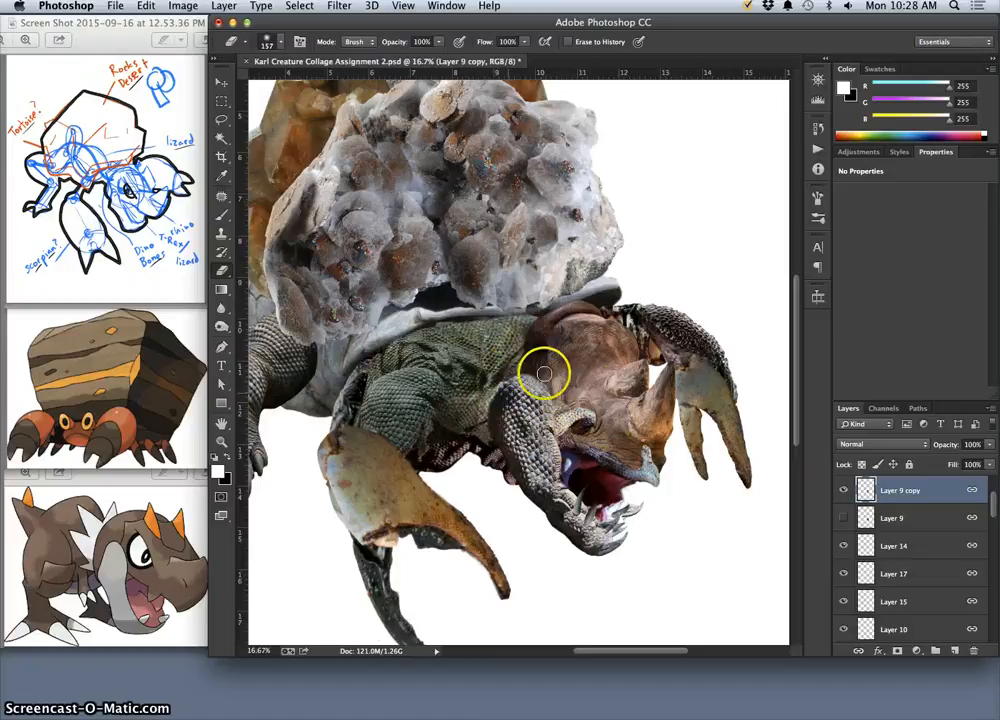
{"action": "right_click", "coordinate": [597, 417]}
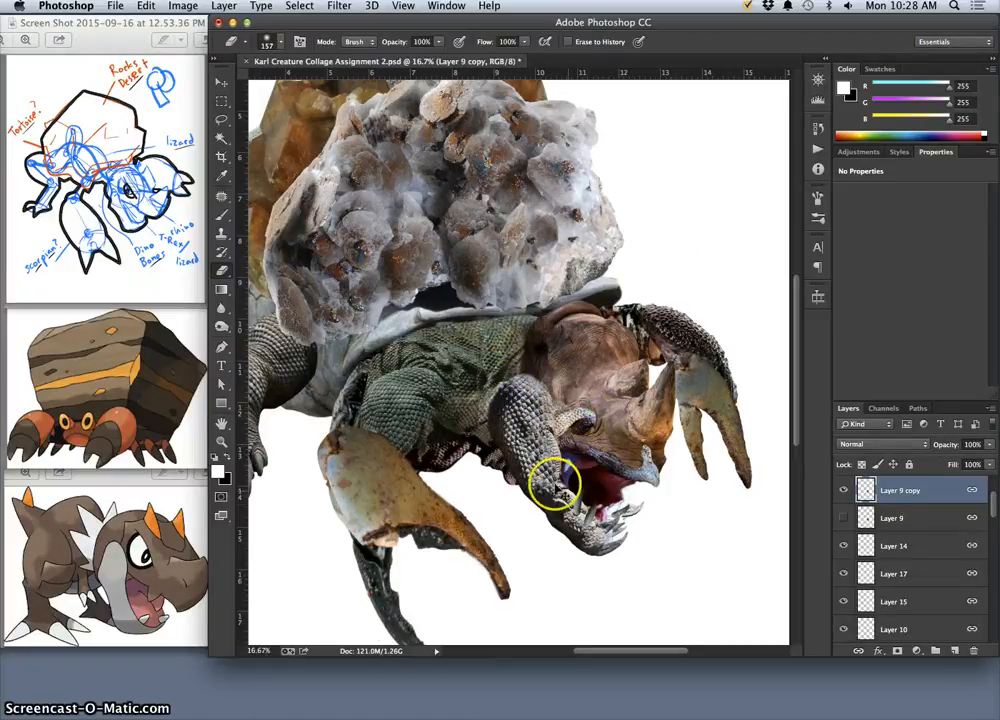
{"action": "key", "text": "super+equal"}
{"action": "key", "text": "super+equal"}
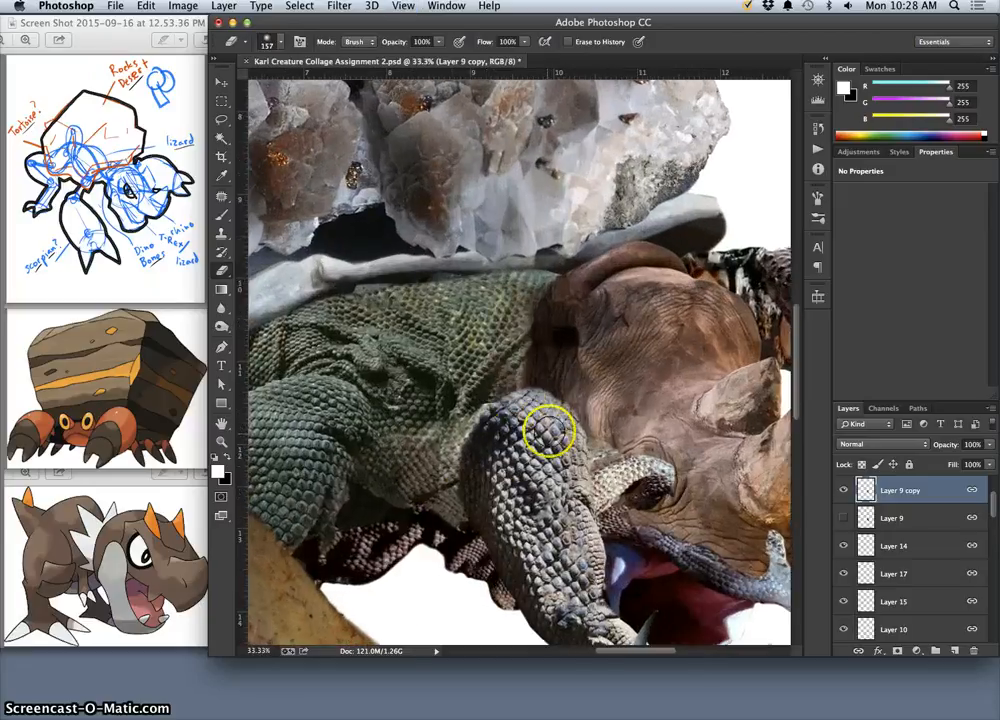
{"action": "left_click", "coordinate": [444, 482]}
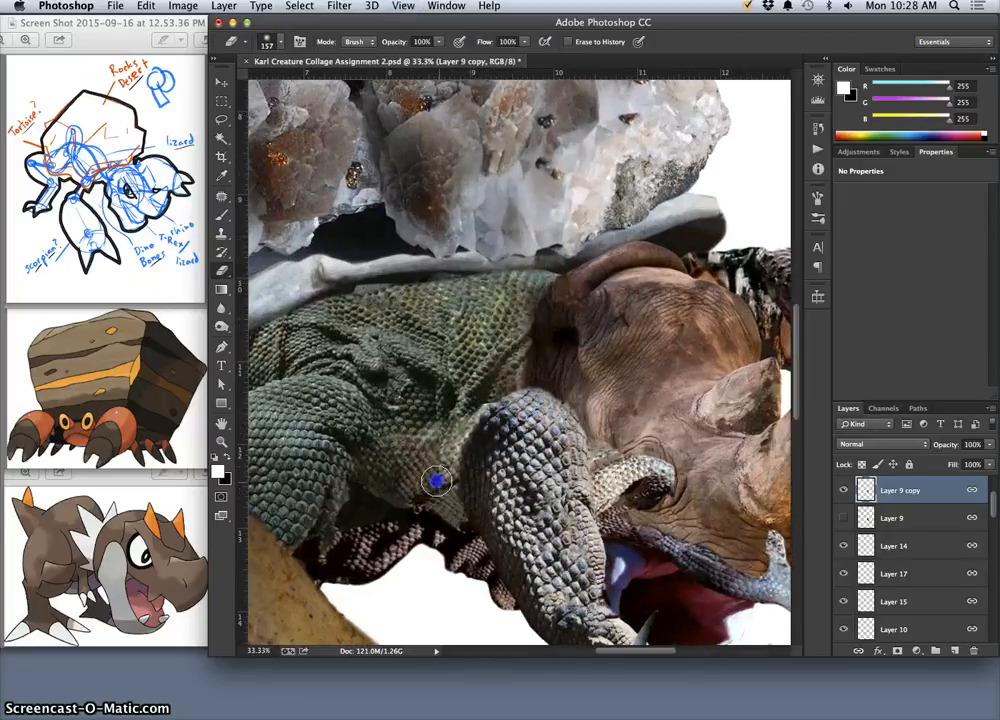
{"action": "key", "text": "space"}
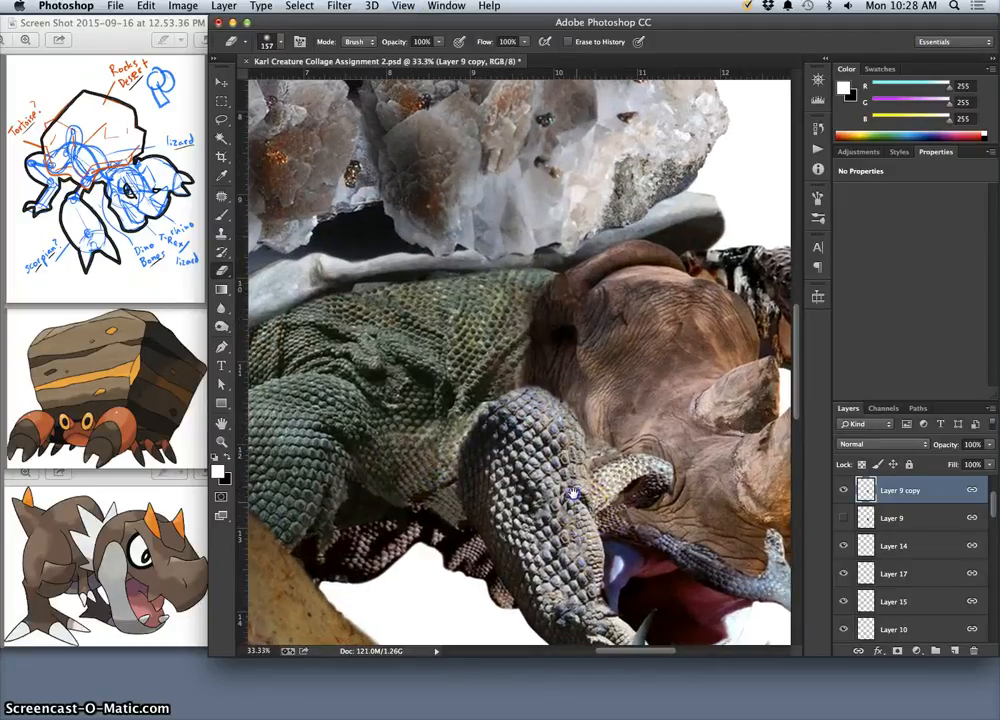
Shift the rhino head on Layer 3 away from red with Color Balance midtones of -25, +2 and +10.
{"action": "mouse_move", "coordinate": [573, 494]}
{"action": "left_mouse_down"}
{"action": "mouse_move", "coordinate": [532, 444]}
{"action": "mouse_move", "coordinate": [517, 449]}
{"action": "left_mouse_up"}
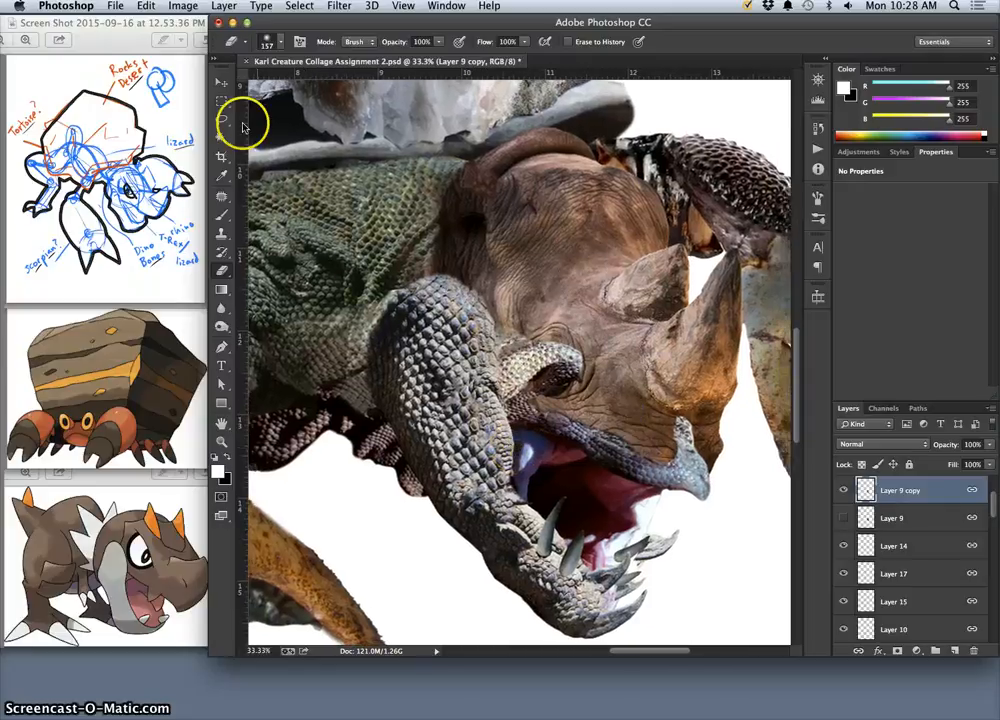
{"action": "left_click", "coordinate": [222, 82]}
{"action": "left_click", "coordinate": [627, 354]}
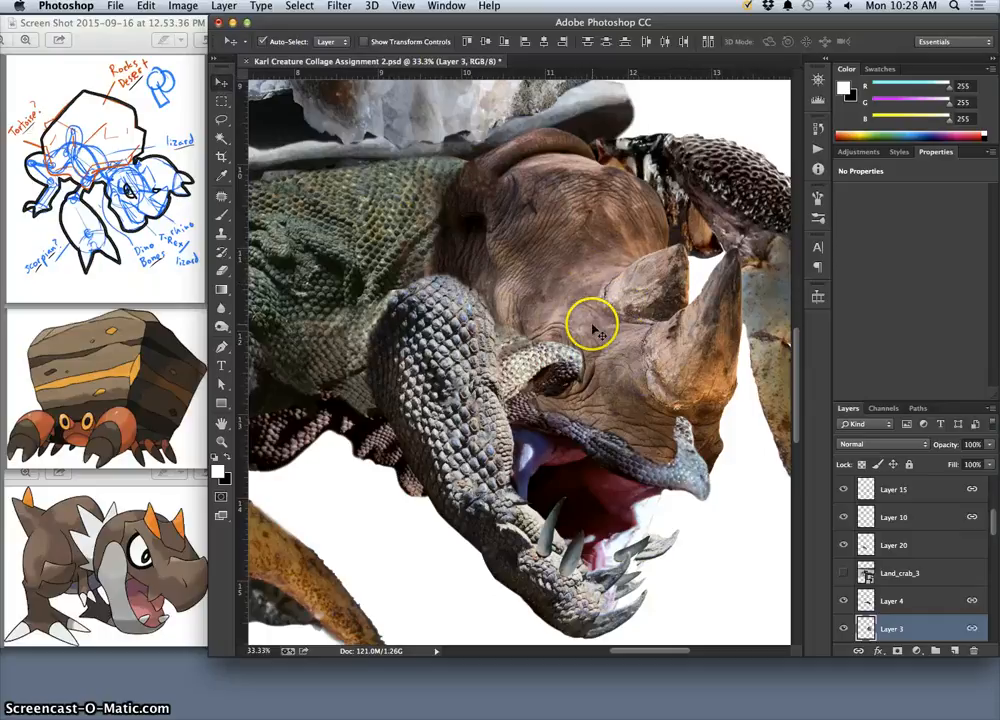
{"action": "key", "text": "super+minus"}
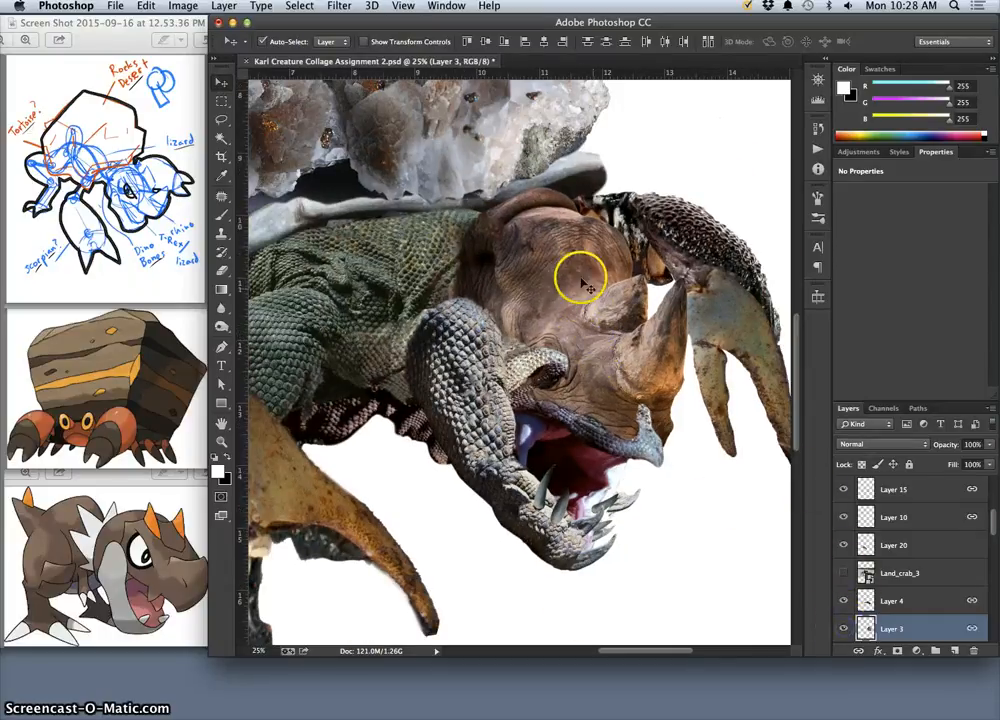
{"action": "left_click", "coordinate": [181, 6]}
{"action": "left_click", "coordinate": [181, 6]}
{"action": "left_click", "coordinate": [181, 6]}
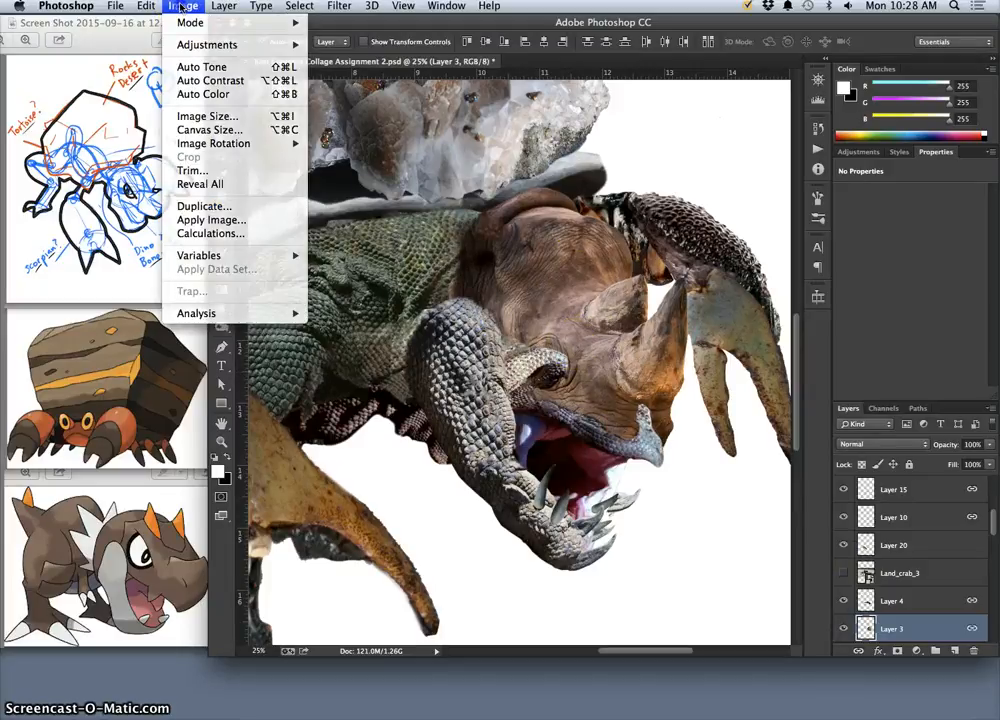
{"action": "left_click", "coordinate": [240, 95]}
{"action": "key", "text": "super+minus"}
{"action": "key", "text": "super+minus"}
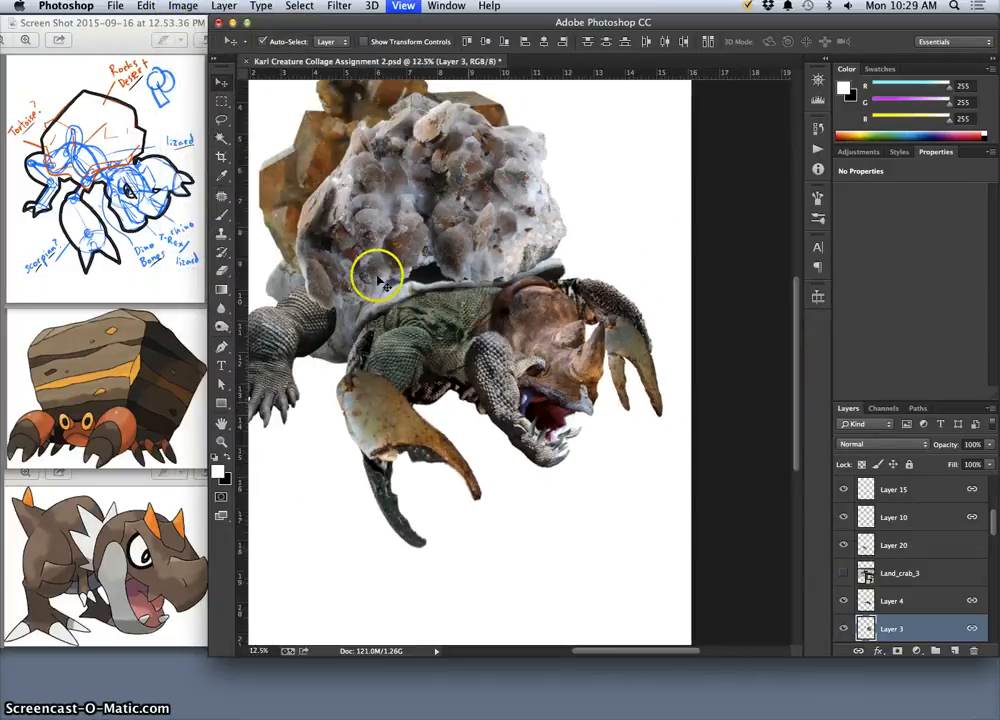
{"action": "left_click", "coordinate": [183, 6]}
{"action": "mouse_move", "coordinate": [225, 44]}
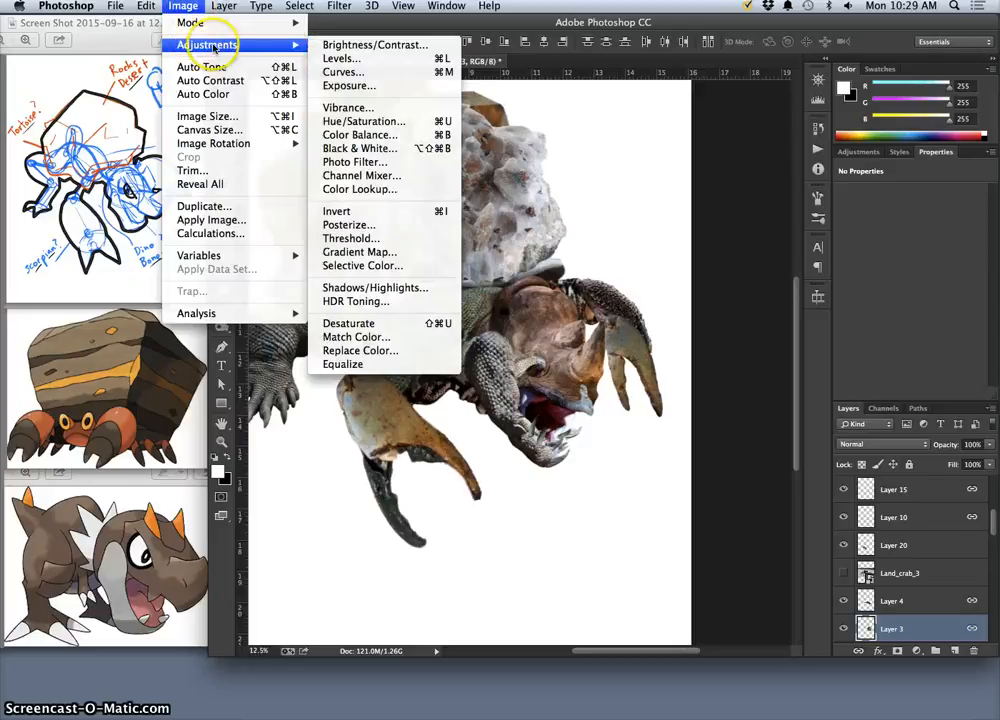
{"action": "left_click", "coordinate": [382, 137]}
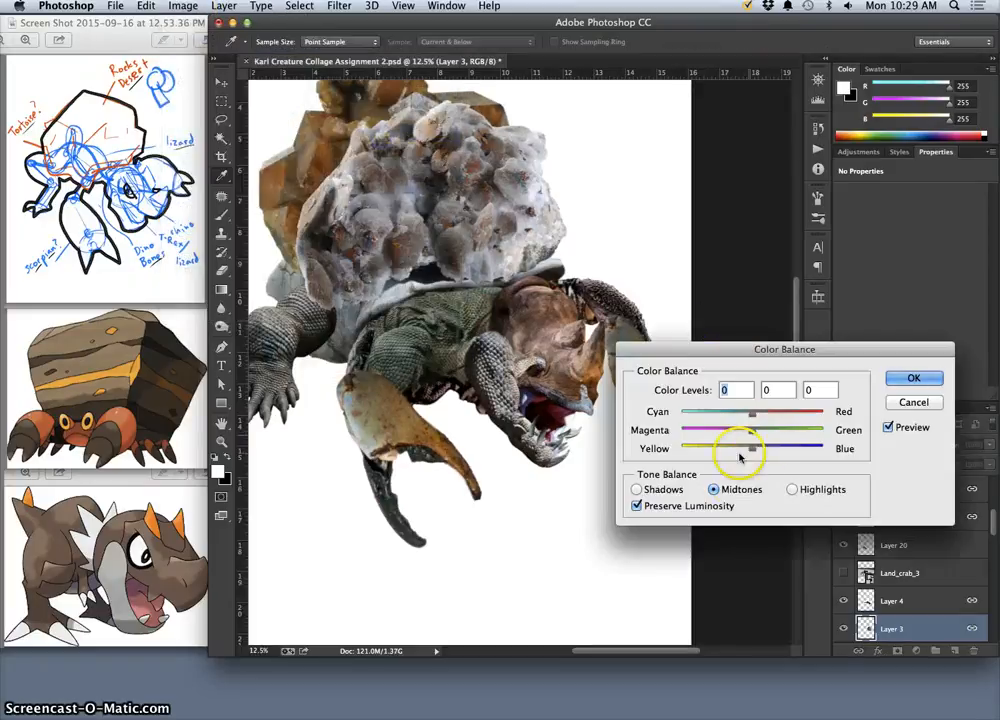
{"action": "mouse_move", "coordinate": [752, 415]}
{"action": "left_mouse_down"}
{"action": "mouse_move", "coordinate": [733, 413]}
{"action": "mouse_move", "coordinate": [762, 449]}
{"action": "mouse_move", "coordinate": [752, 432]}
{"action": "left_mouse_up"}
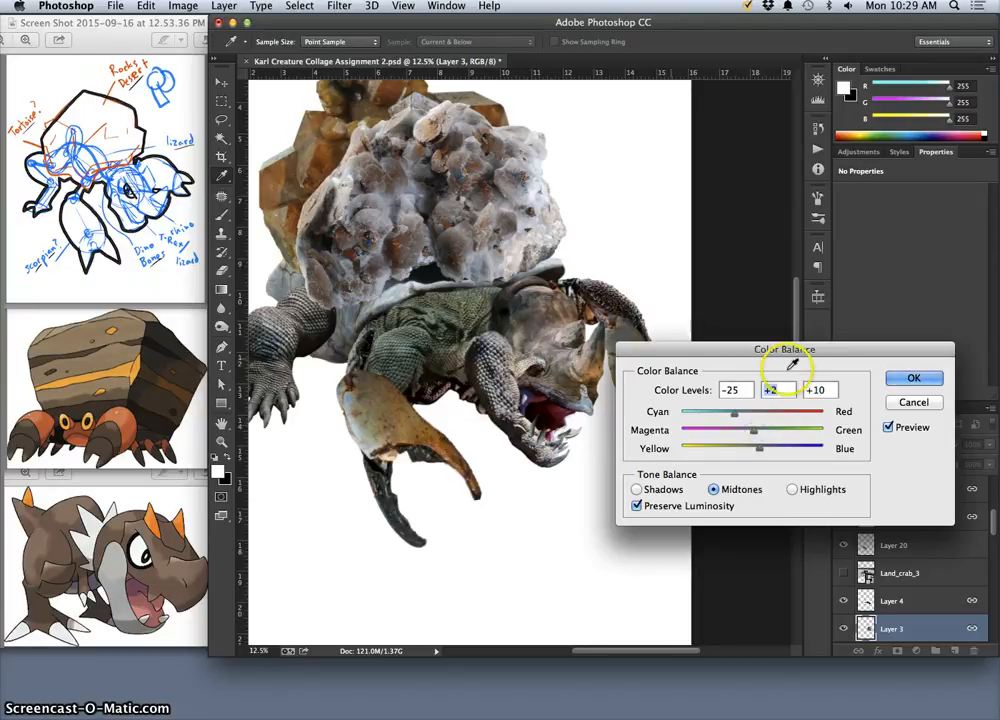
{"action": "left_click", "coordinate": [913, 378]}
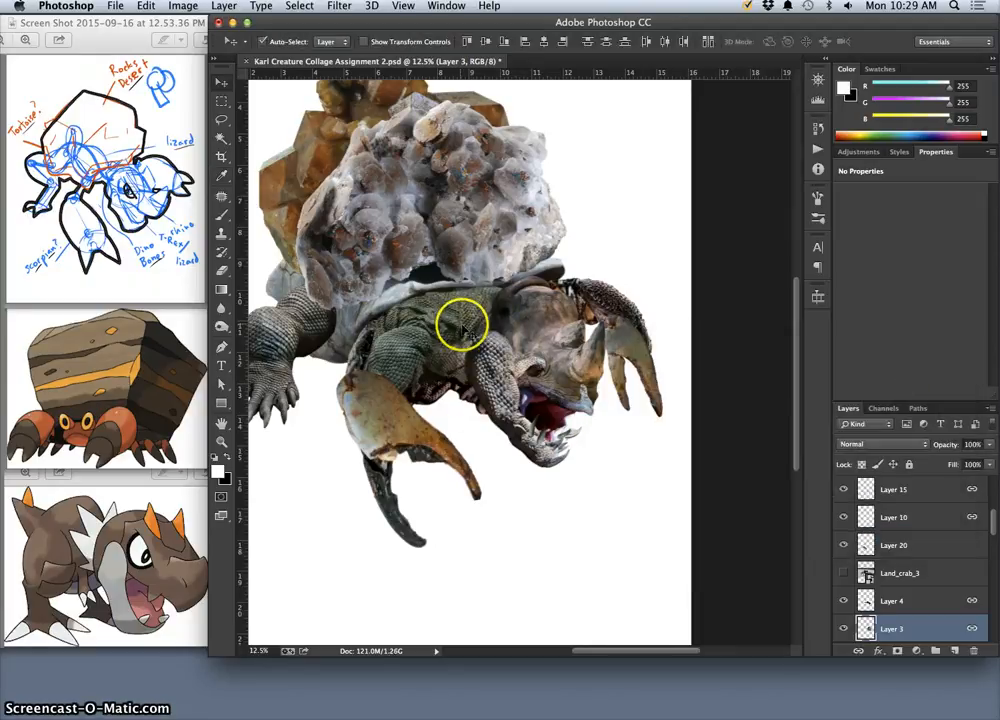
Neutralise the green scaly body on Layer 2 with Color Balance midtones of +18, +3 and +9.
{"action": "key", "text": "super+plus"}
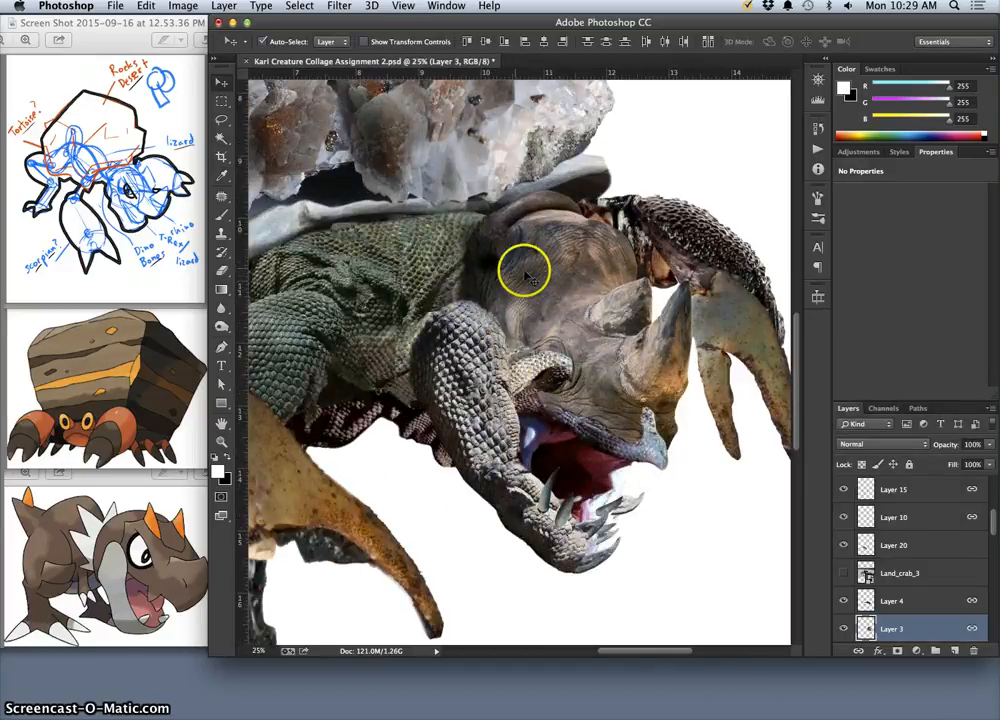
{"action": "left_click", "coordinate": [330, 205]}
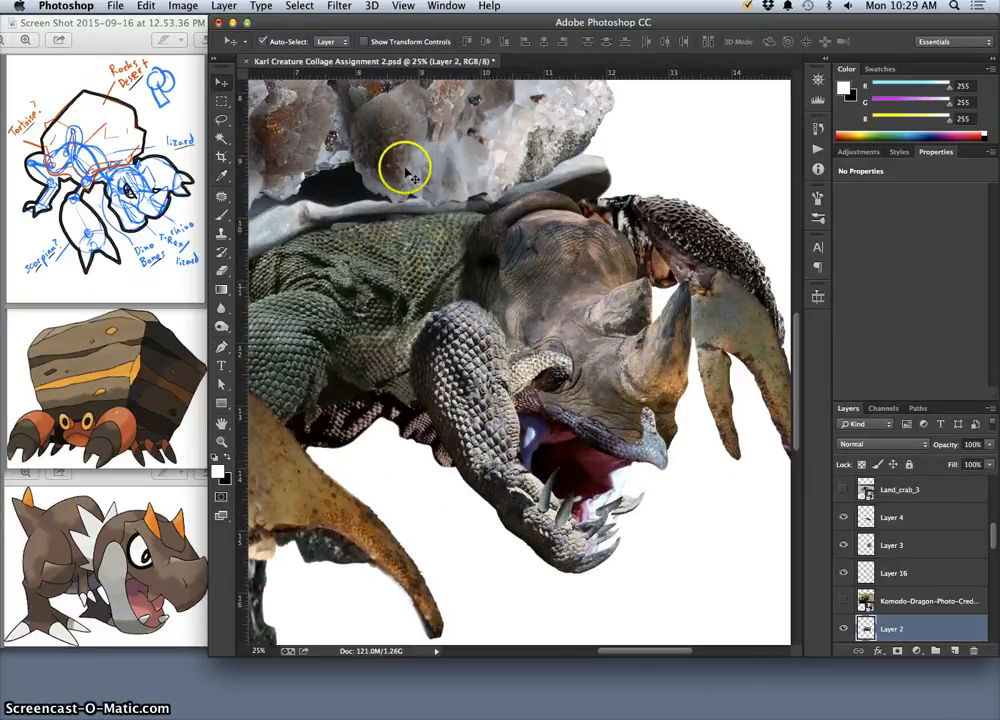
{"action": "left_click", "coordinate": [183, 6]}
{"action": "mouse_move", "coordinate": [220, 45]}
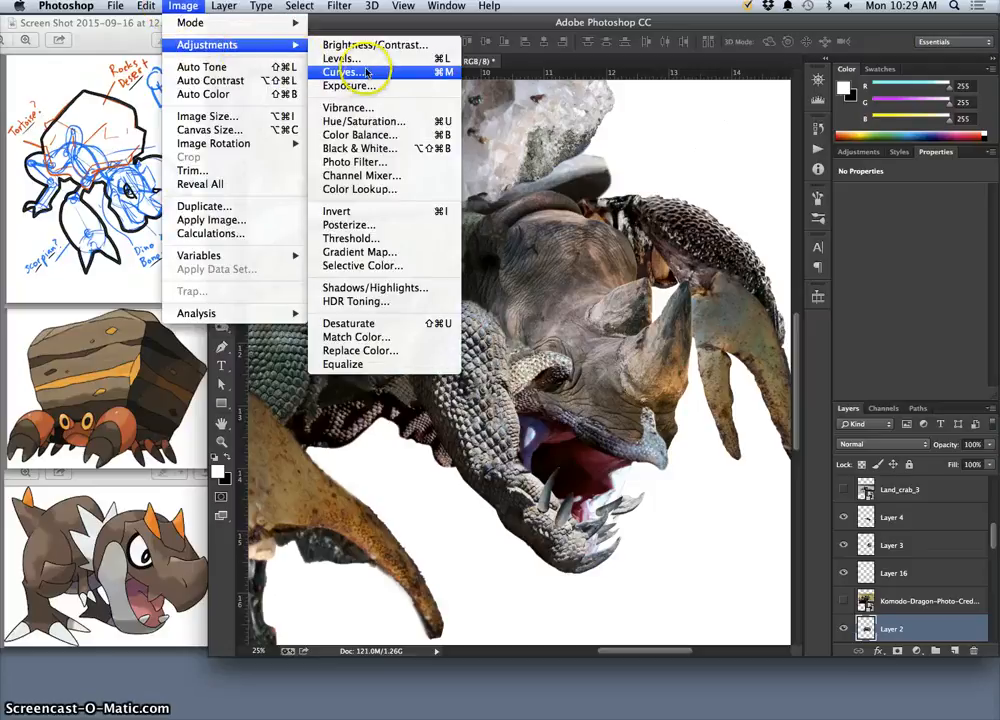
{"action": "left_click", "coordinate": [357, 134]}
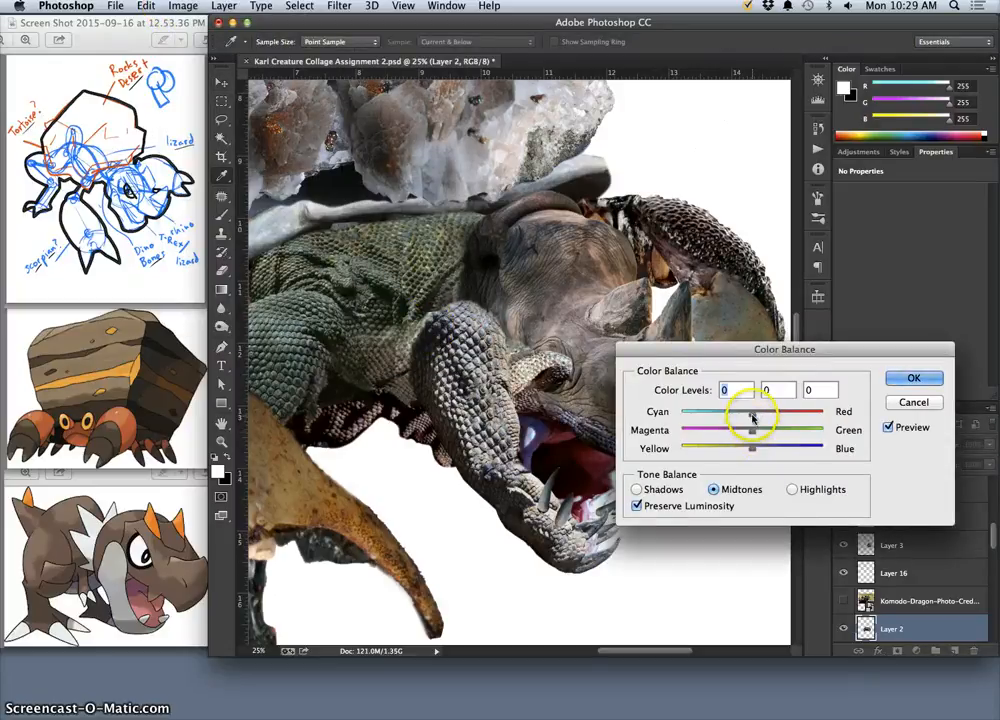
{"action": "left_click_drag", "start_coordinate": [752, 417], "coordinate": [770, 413]}
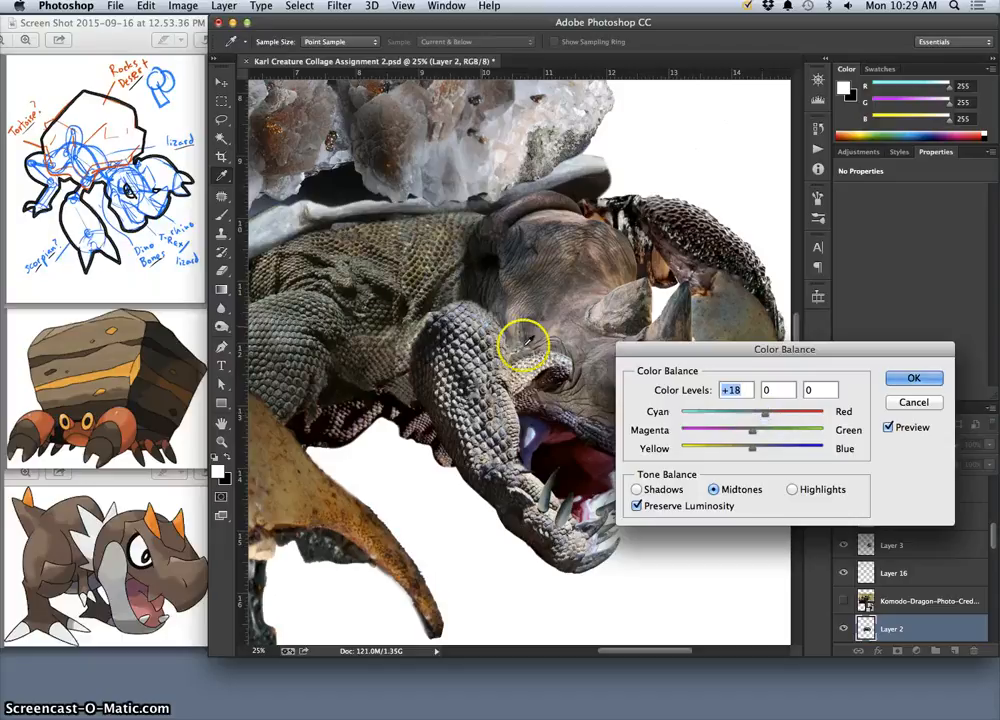
{"action": "left_click_drag", "start_coordinate": [753, 447], "coordinate": [748, 451]}
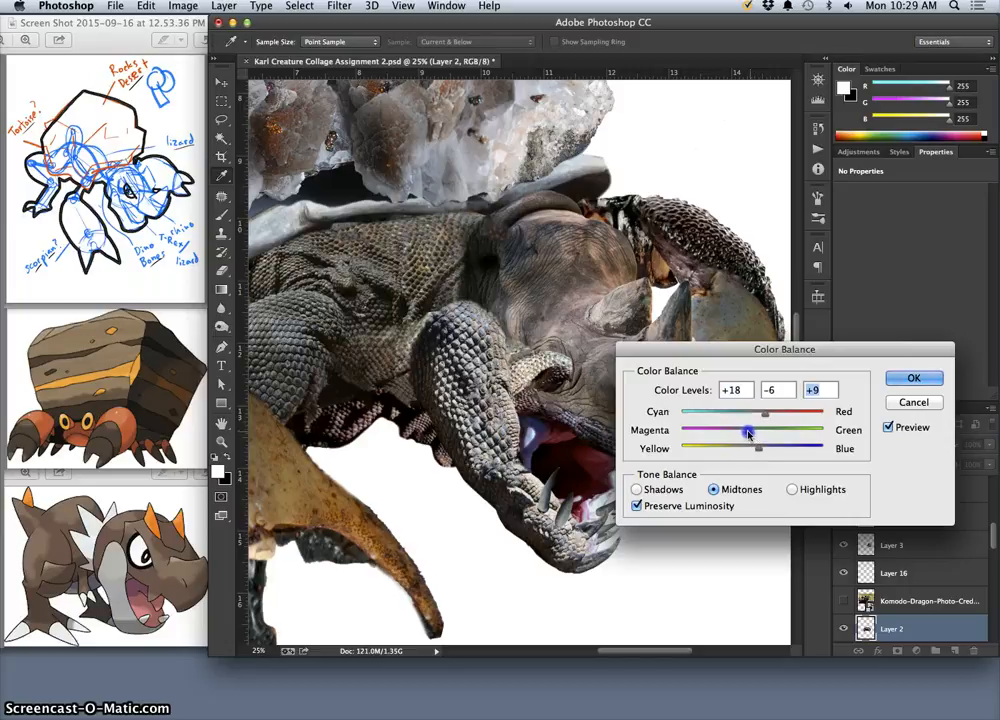
{"action": "left_click_drag", "start_coordinate": [753, 433], "coordinate": [755, 433]}
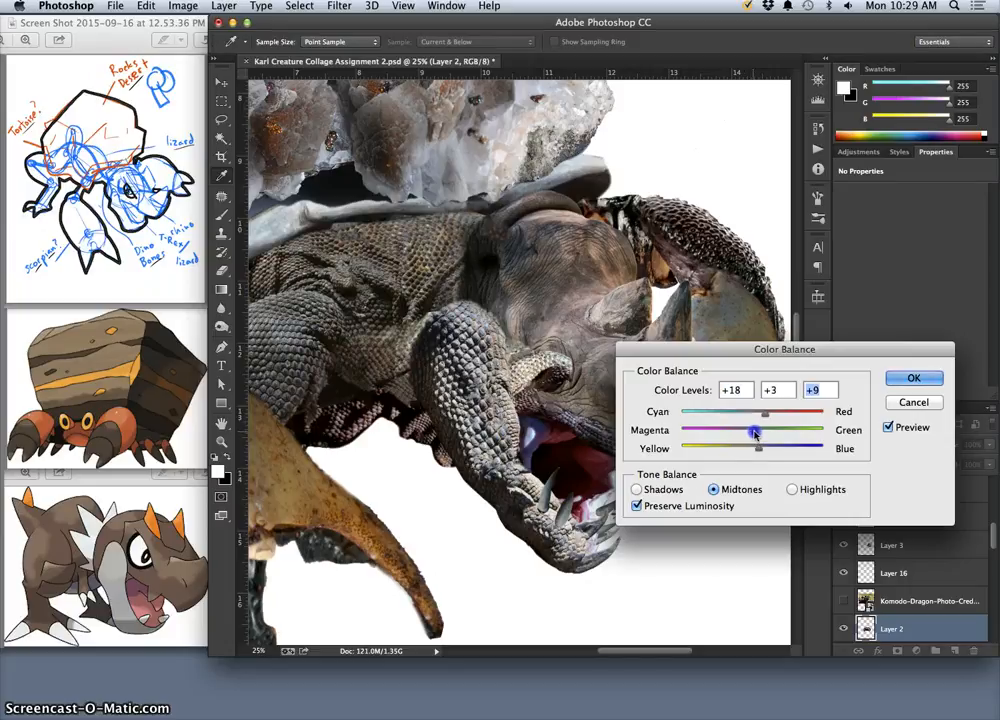
{"action": "left_click", "coordinate": [886, 374]}
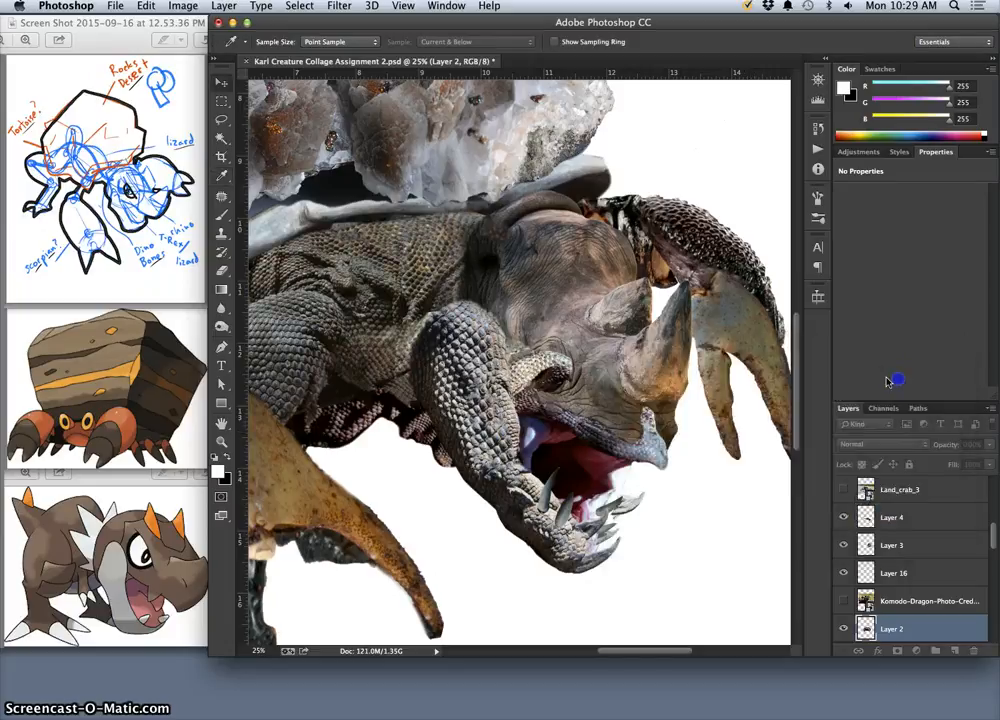
Start another Color Balance on the rhino head (Layer 3), setting midtones to about -19 cyan–red and +3 yellow–blue.
{"action": "key", "text": "v"}
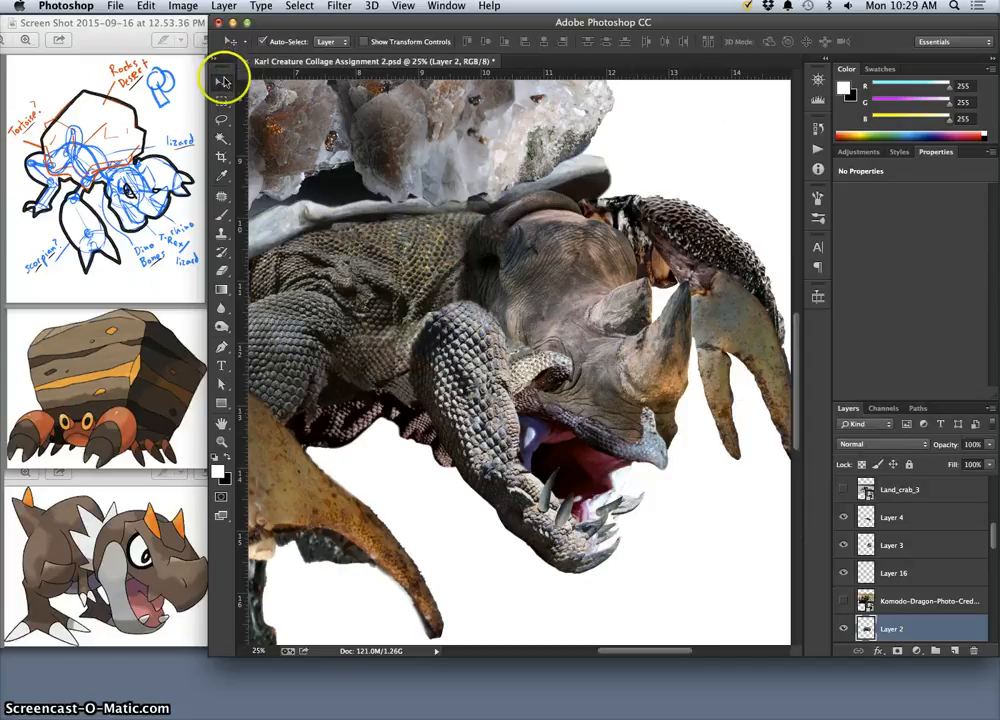
{"action": "left_click", "coordinate": [527, 268]}
{"action": "left_click", "coordinate": [183, 6]}
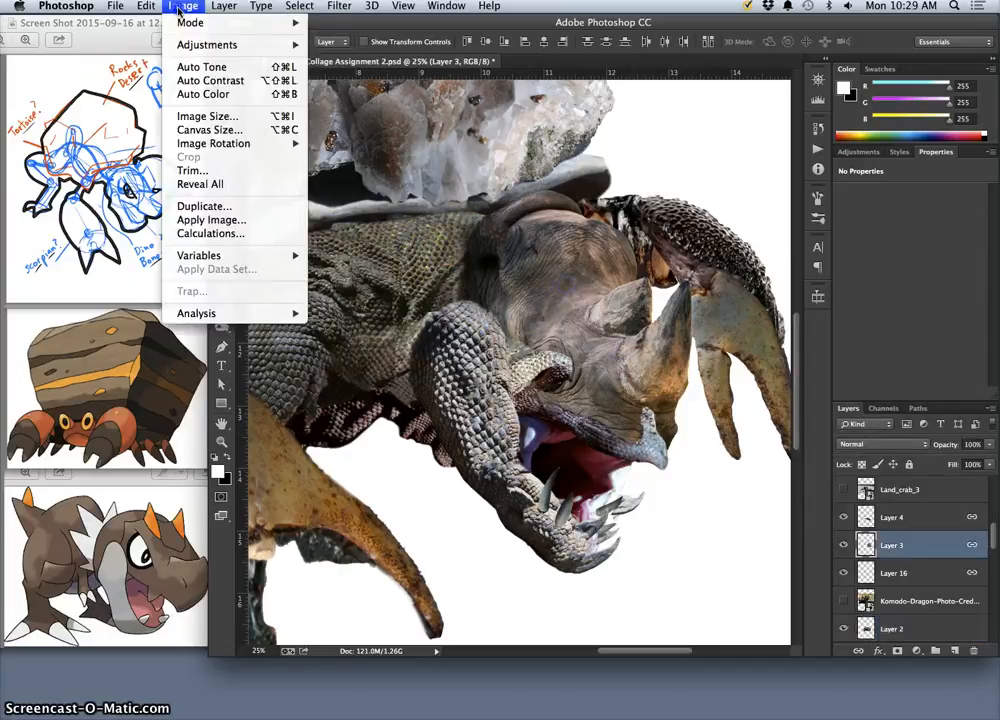
{"action": "mouse_move", "coordinate": [283, 46]}
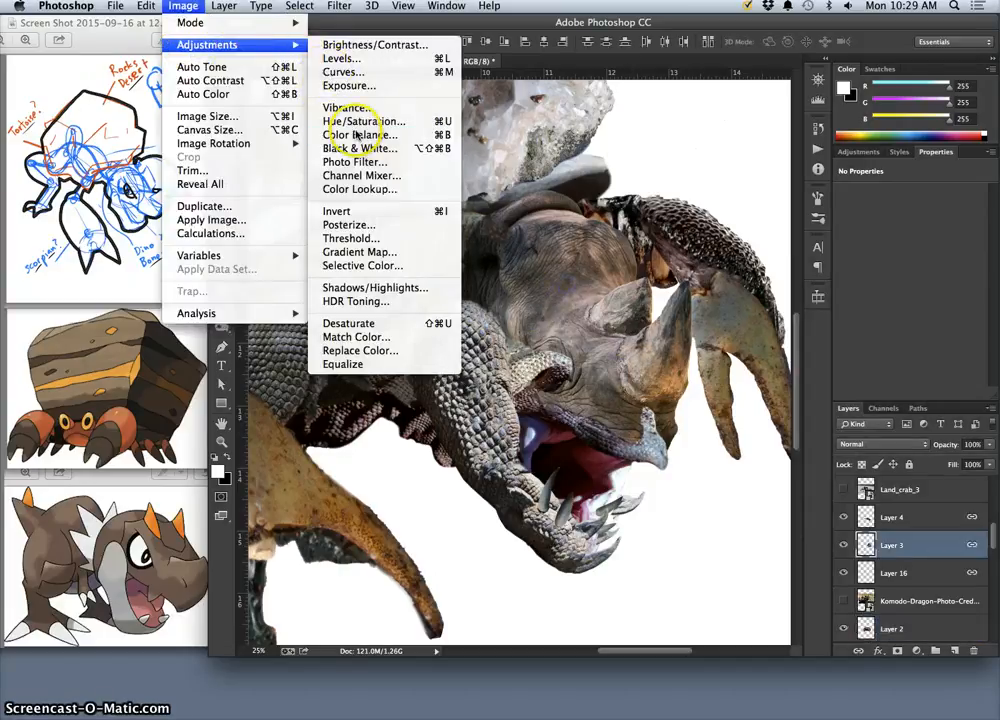
{"action": "left_click", "coordinate": [345, 134]}
{"action": "left_click_drag", "start_coordinate": [751, 451], "coordinate": [739, 451]}
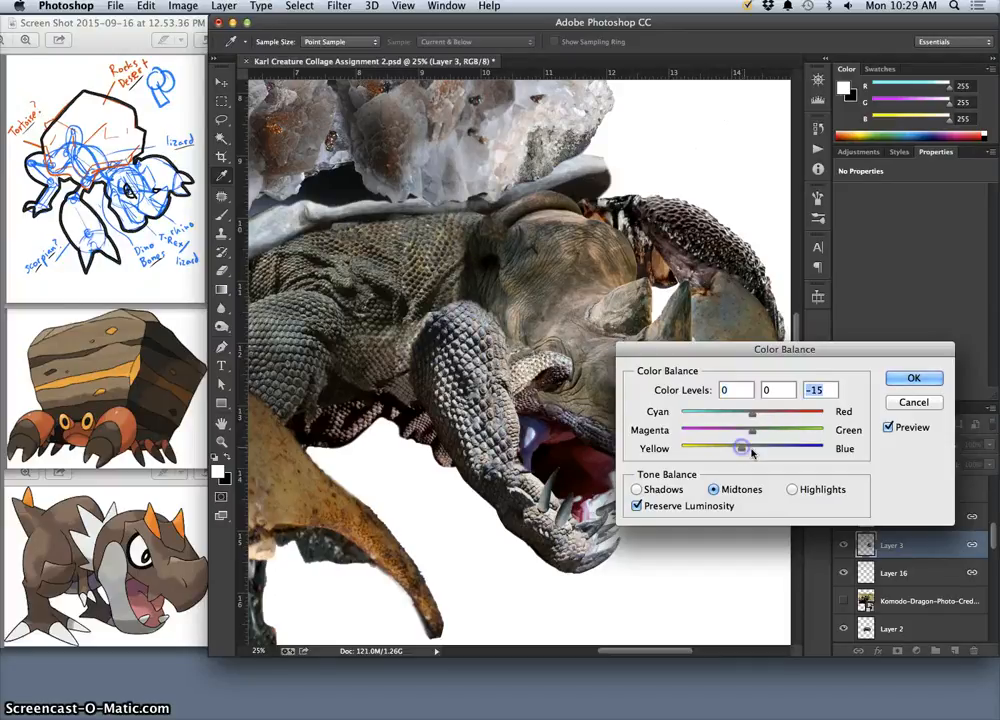
{"action": "left_click", "coordinate": [794, 489]}
{"action": "left_click_drag", "start_coordinate": [752, 449], "coordinate": [746, 451]}
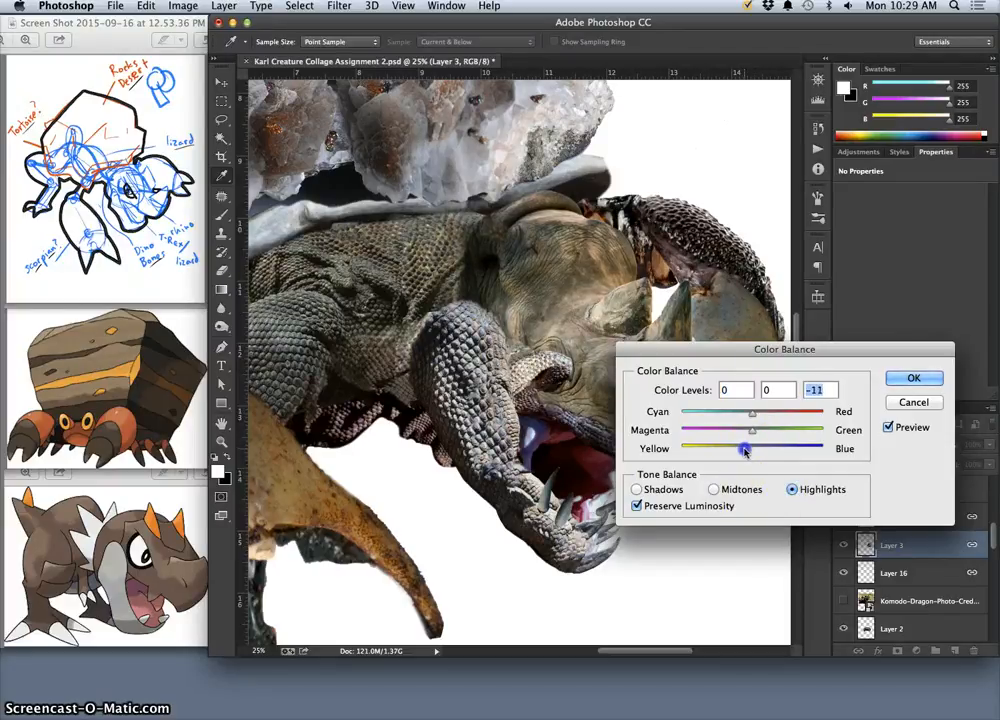
{"action": "left_click", "coordinate": [714, 490]}
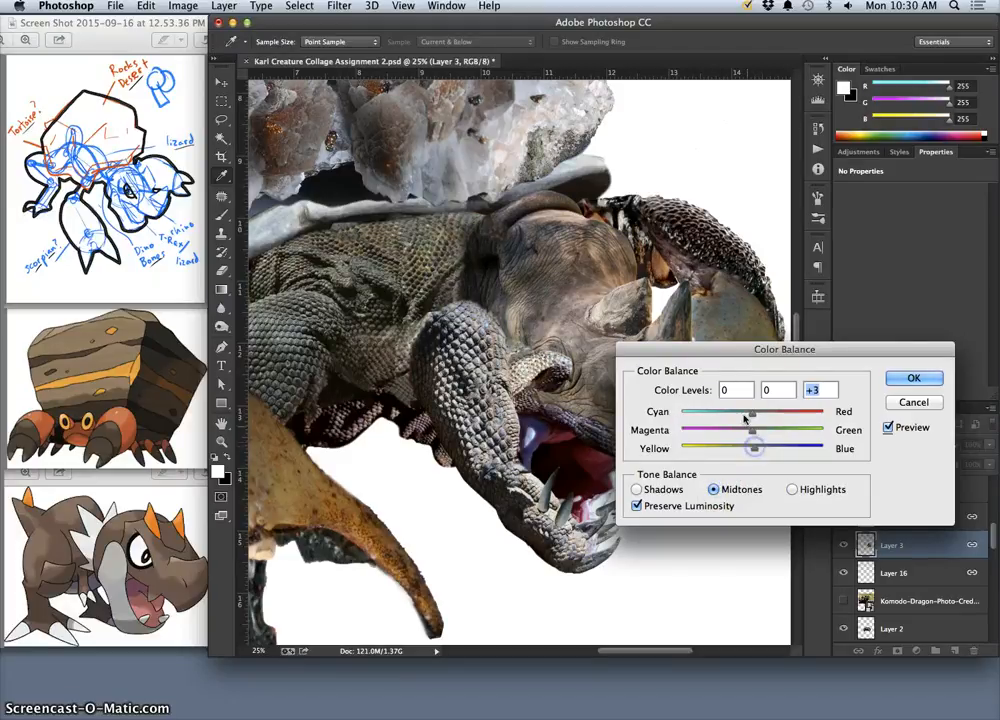
{"action": "left_click", "coordinate": [752, 415]}
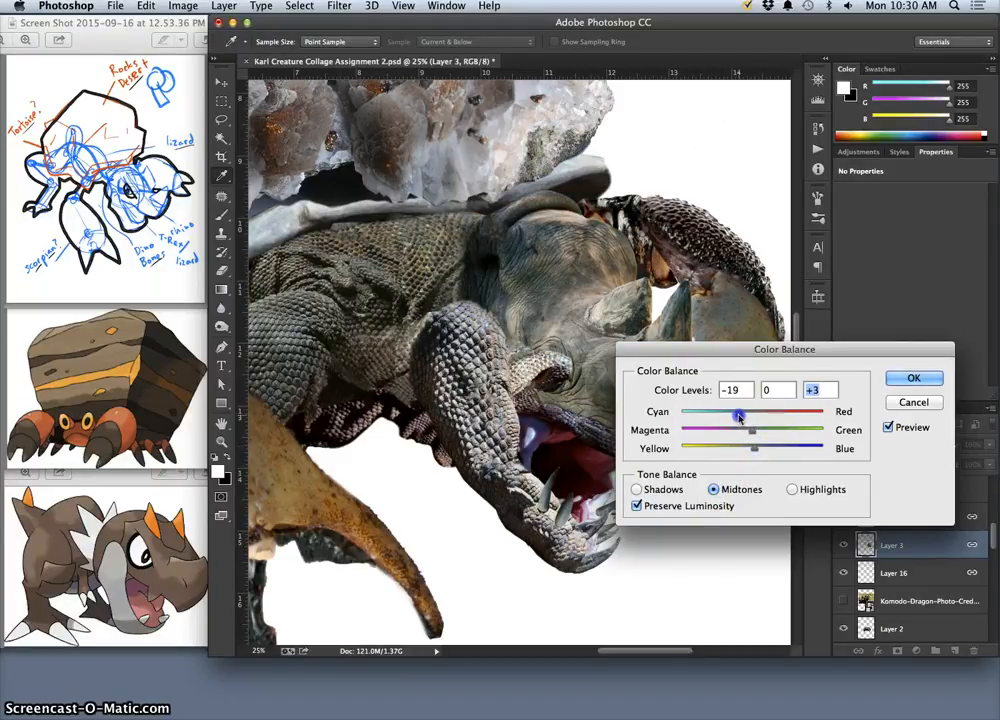
Set the rhino head's Color Balance shadows to -4, -7 and +8.
{"action": "left_click", "coordinate": [636, 490]}
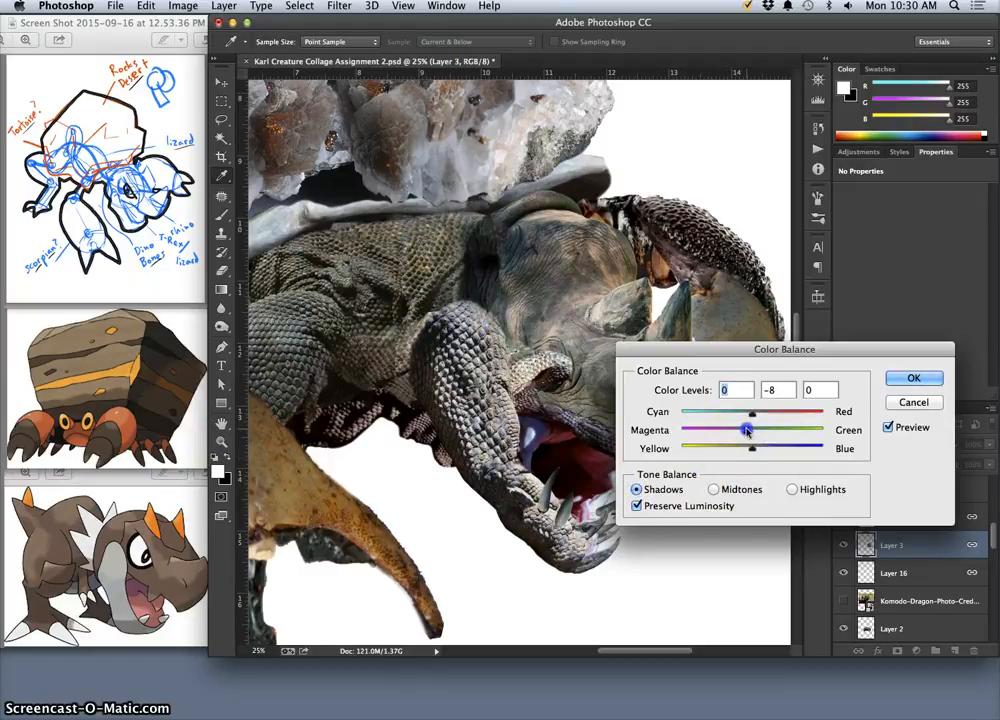
{"action": "left_click_drag", "start_coordinate": [748, 450], "coordinate": [745, 450]}
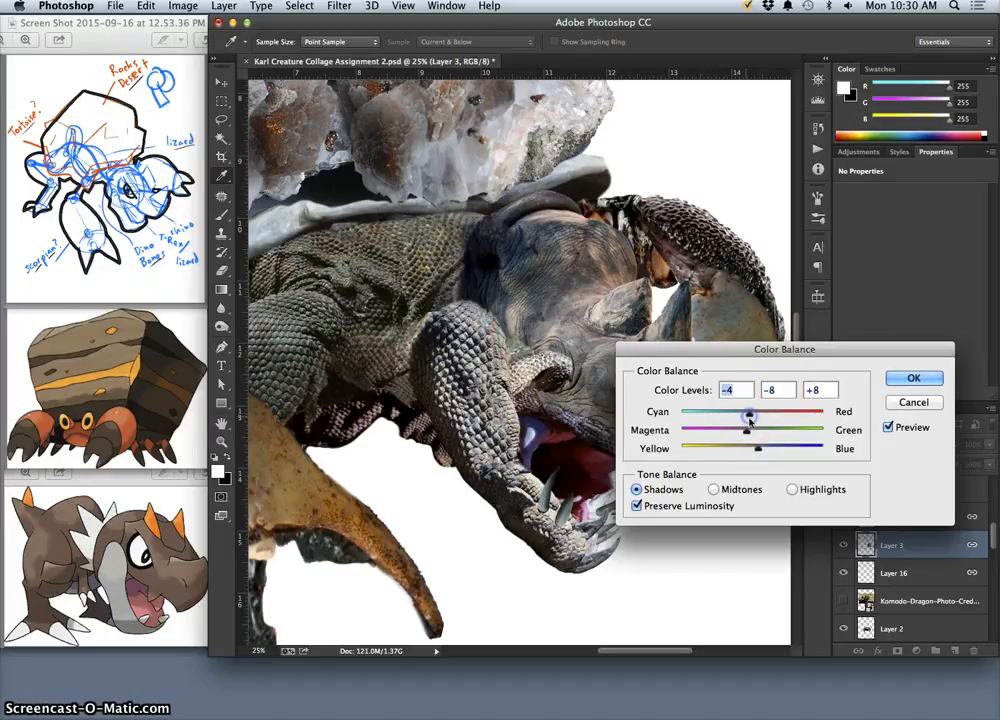
{"action": "left_click_drag", "start_coordinate": [744, 431], "coordinate": [745, 433]}
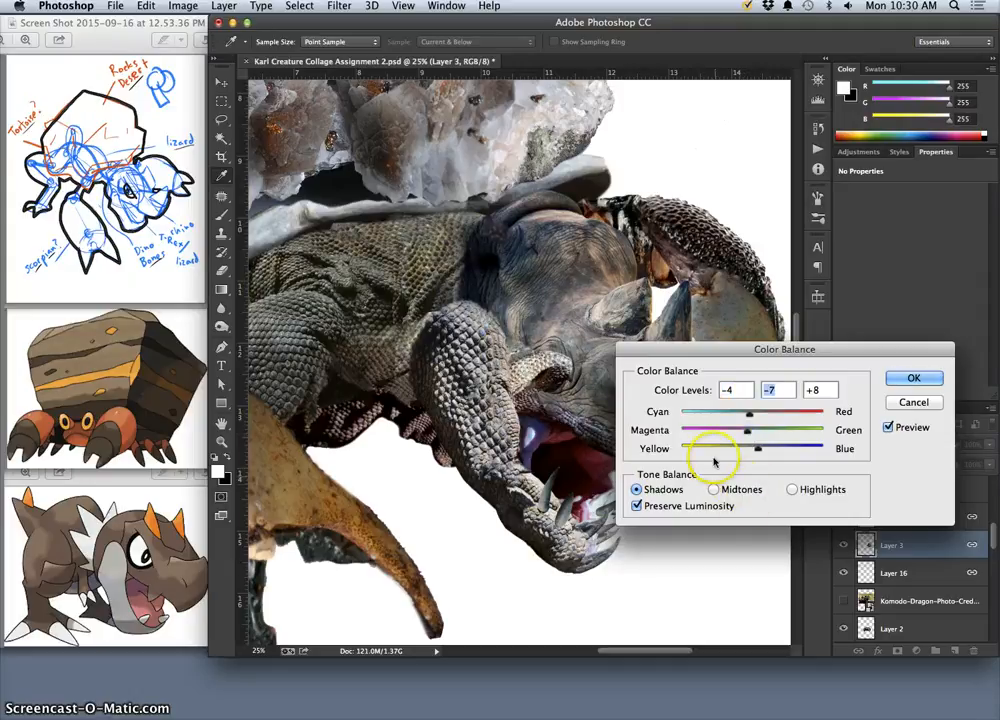
Shift the rhino head's highlights to -27 on the yellow–blue balance and apply the correction.
{"action": "left_click", "coordinate": [791, 489]}
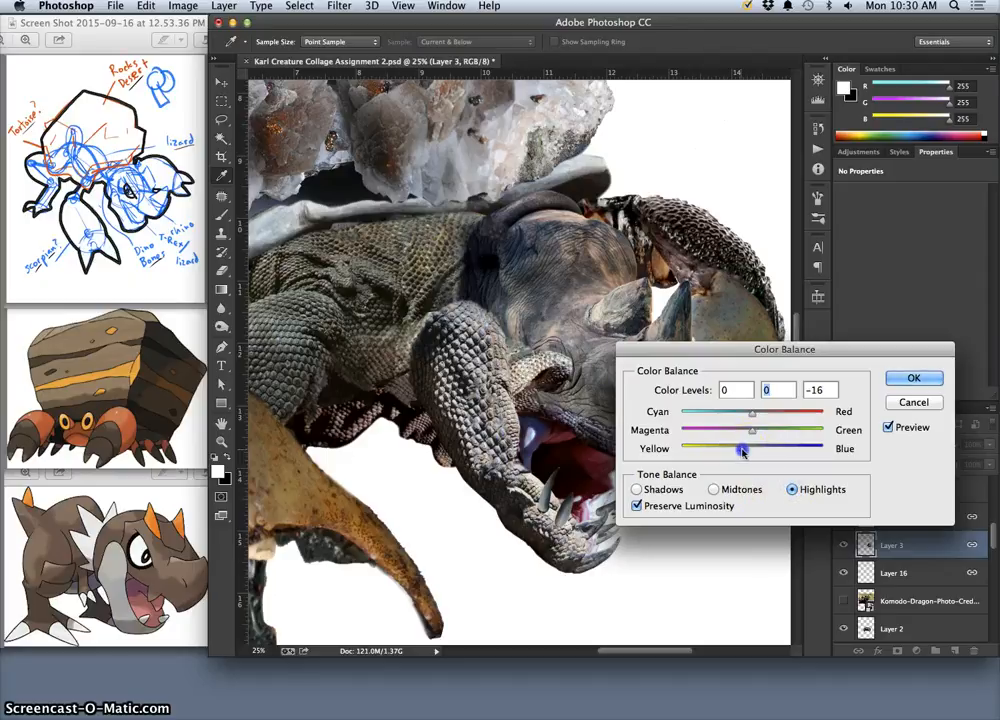
{"action": "left_click_drag", "start_coordinate": [738, 452], "coordinate": [736, 452]}
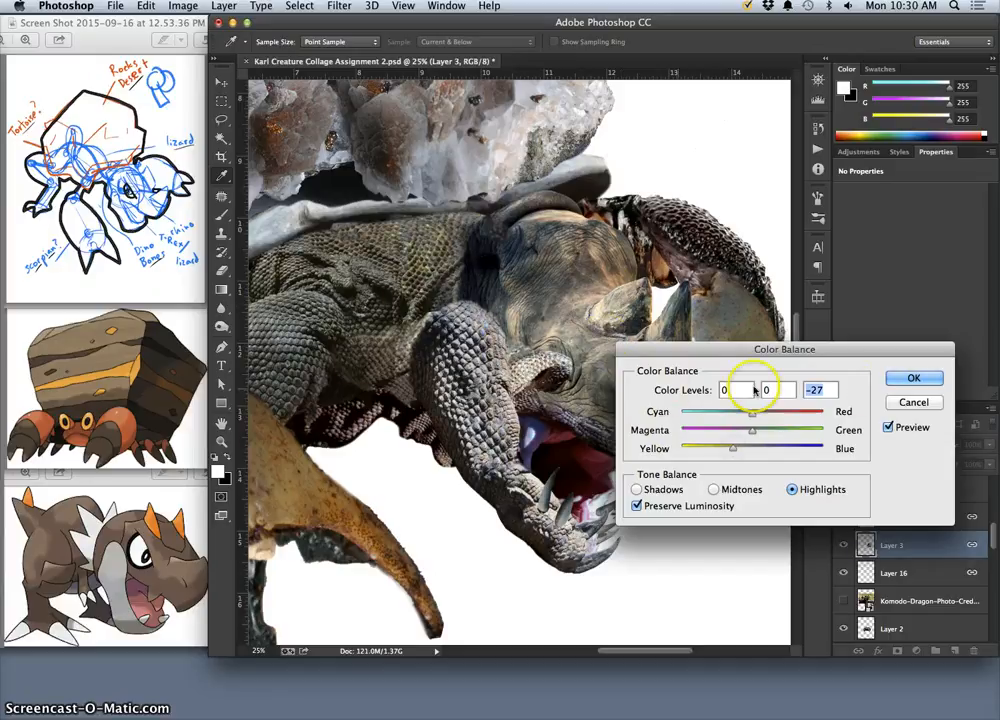
{"action": "left_click", "coordinate": [900, 380]}
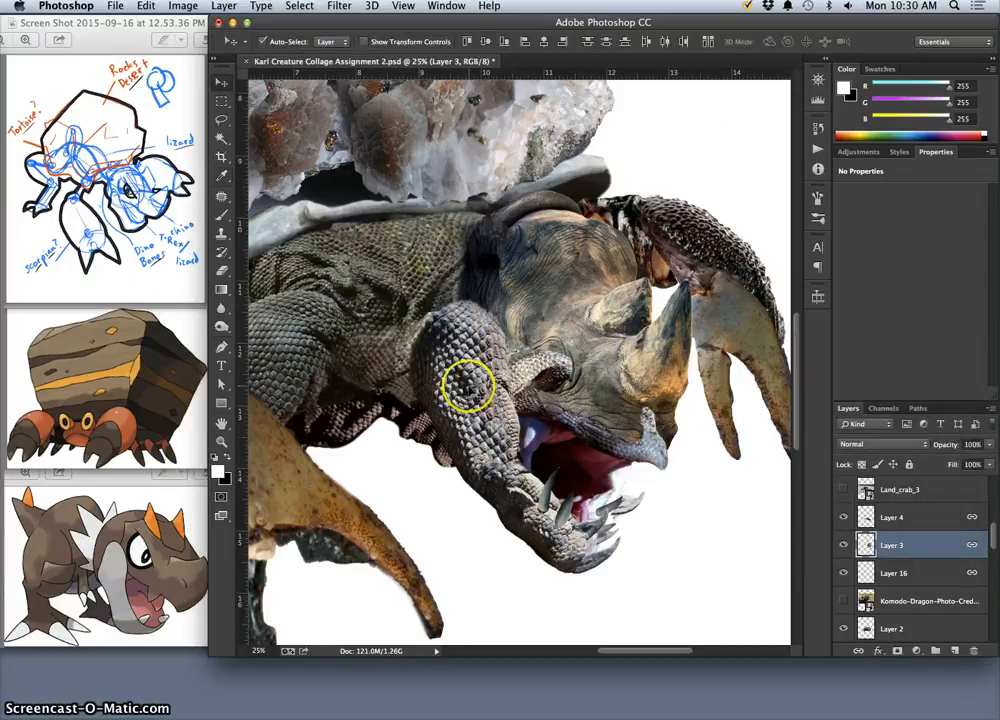
Color-balance the scaly jaw on Layer 9 copy, setting its midtones to -7, -12 and -14.
{"action": "left_click", "coordinate": [468, 364]}
{"action": "left_click", "coordinate": [183, 6]}
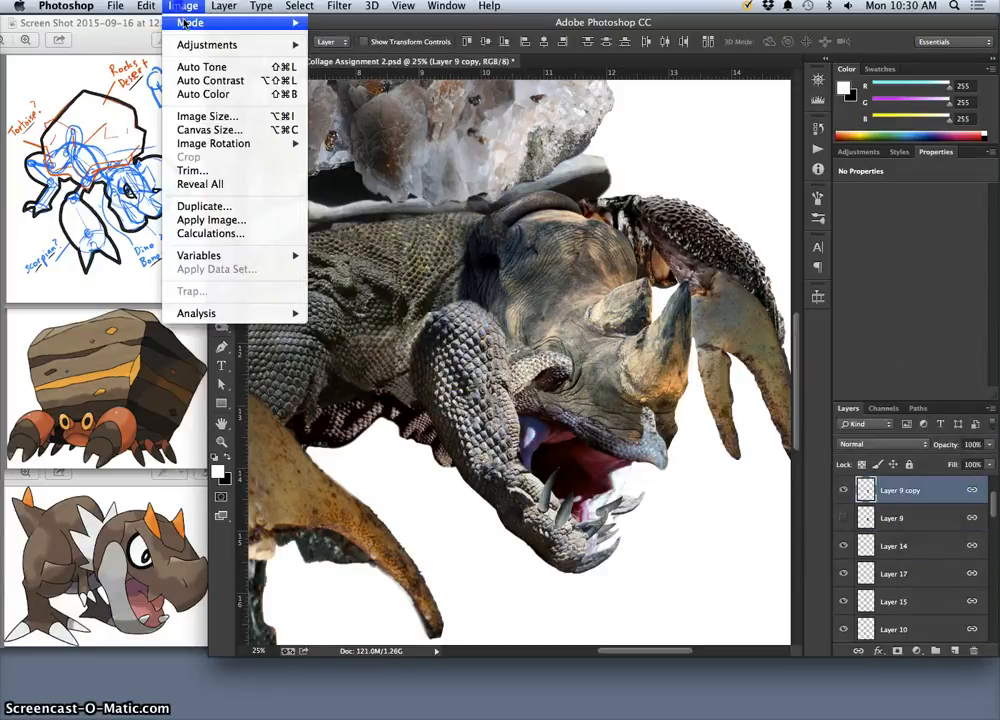
{"action": "mouse_move", "coordinate": [245, 50]}
{"action": "left_click", "coordinate": [358, 134]}
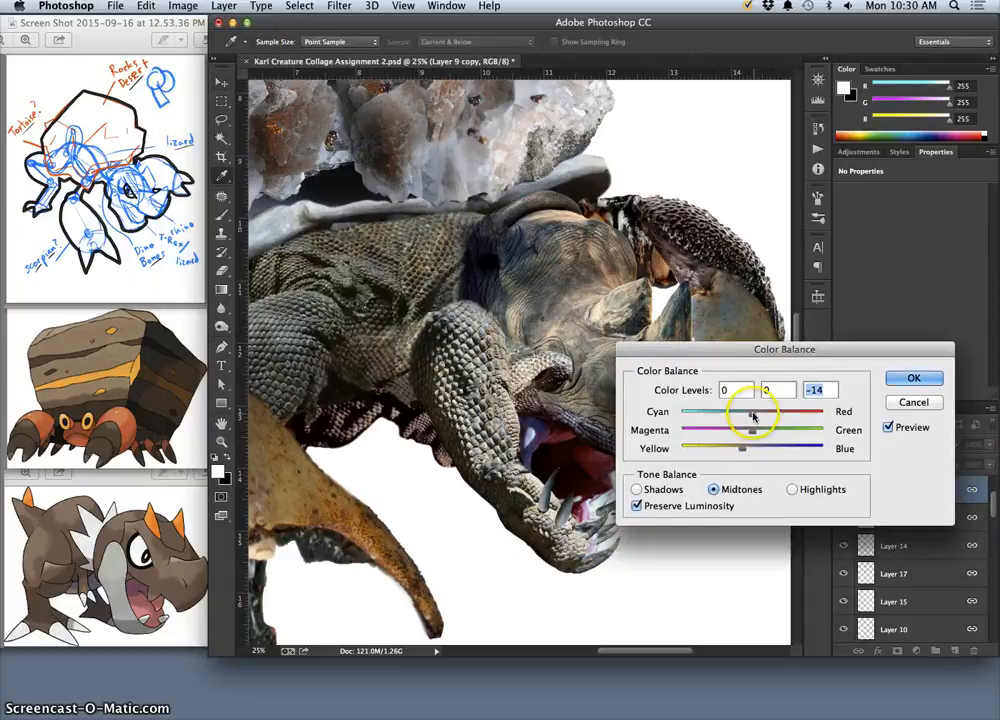
{"action": "left_click_drag", "start_coordinate": [753, 412], "coordinate": [745, 416]}
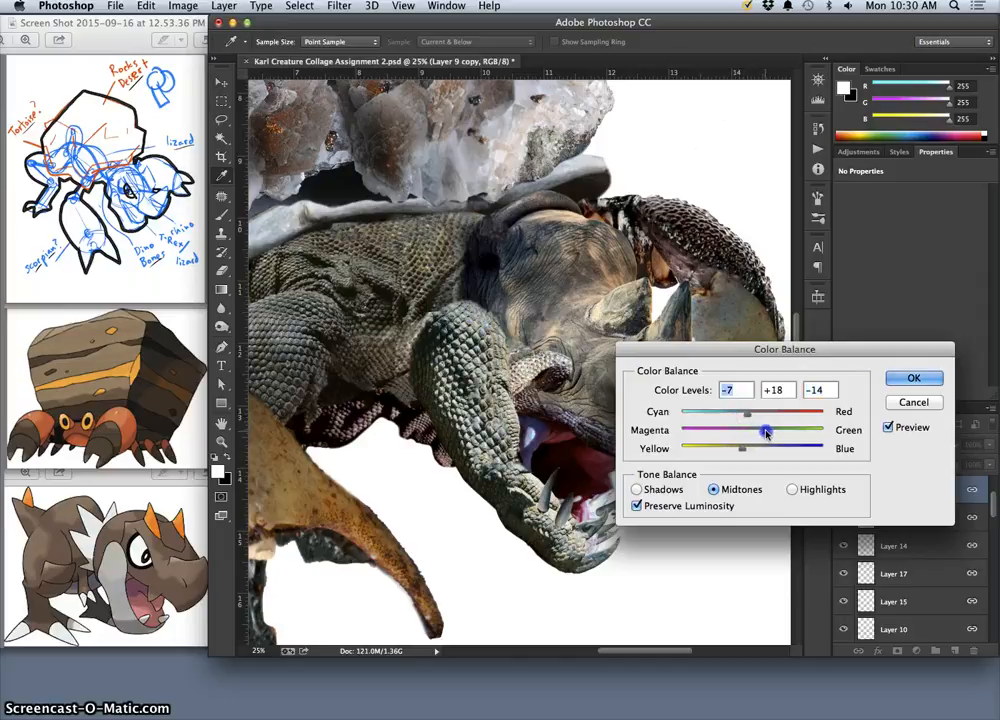
{"action": "left_click_drag", "start_coordinate": [768, 432], "coordinate": [741, 435]}
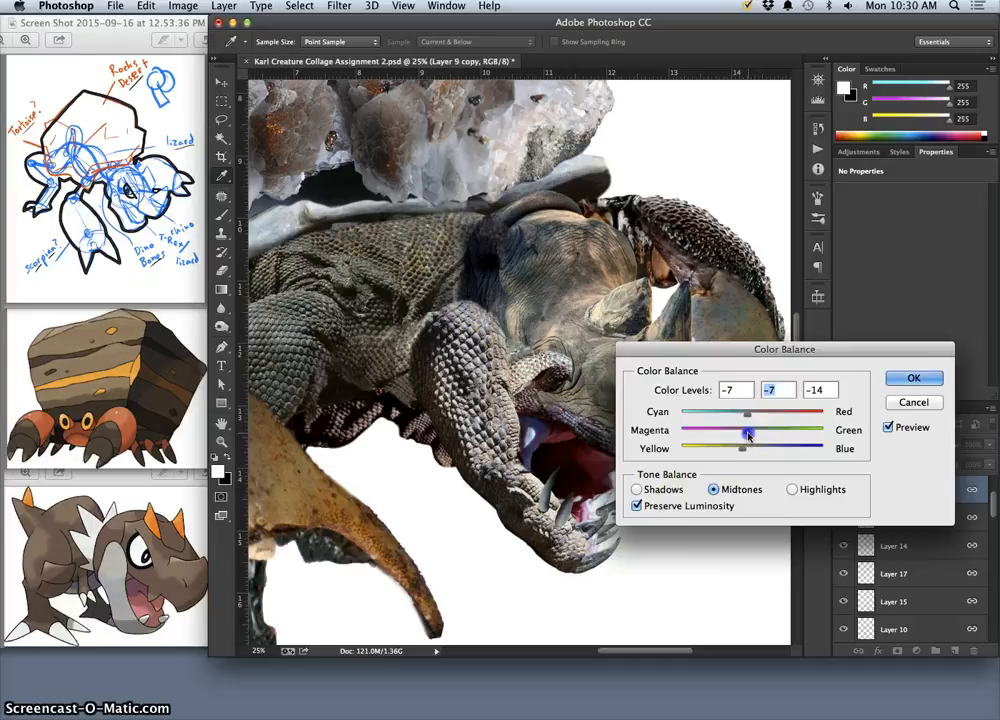
{"action": "left_click_drag", "start_coordinate": [747, 435], "coordinate": [745, 436]}
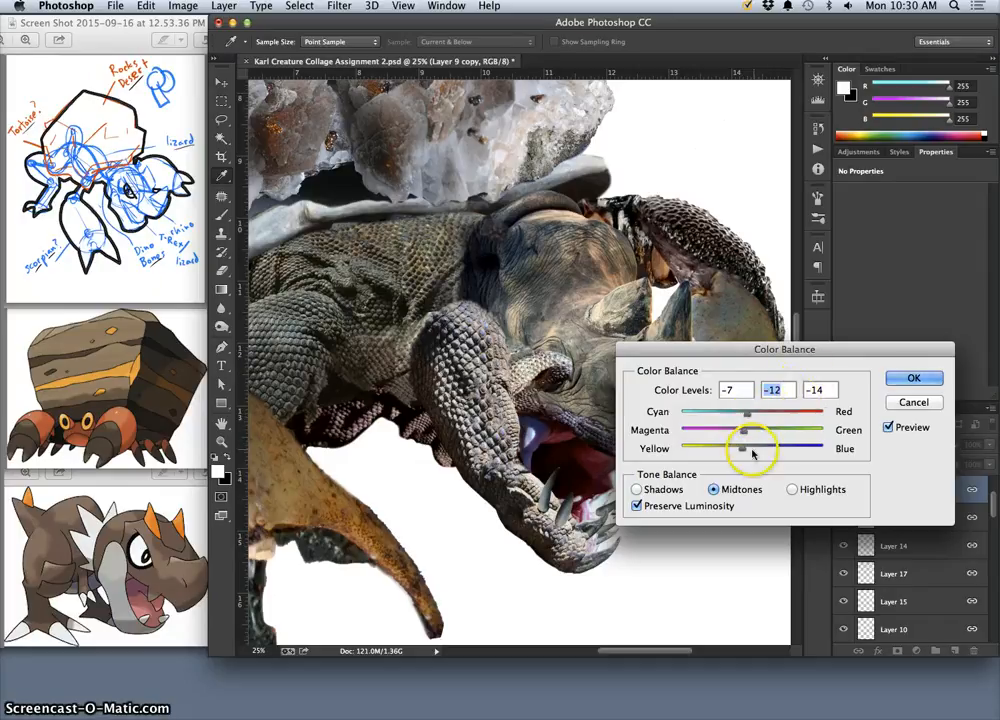
Set the jaw's Color Balance shadows to -14, 0 and +1 and apply the correction.
{"action": "left_click", "coordinate": [640, 490]}
{"action": "left_click_drag", "start_coordinate": [752, 411], "coordinate": [757, 450]}
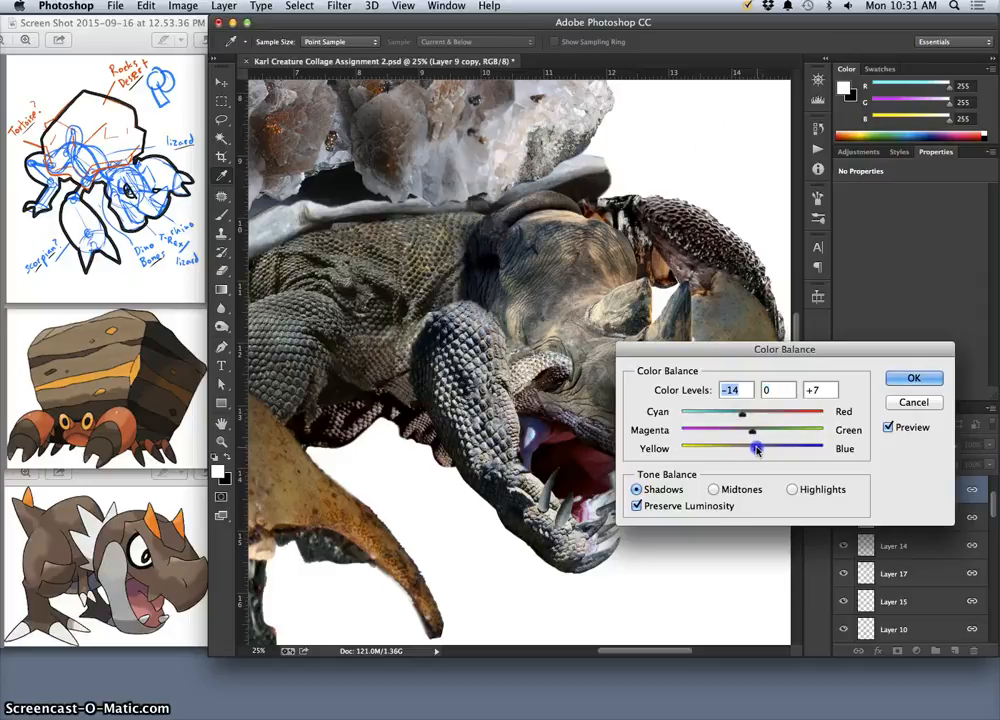
{"action": "left_click", "coordinate": [906, 378]}
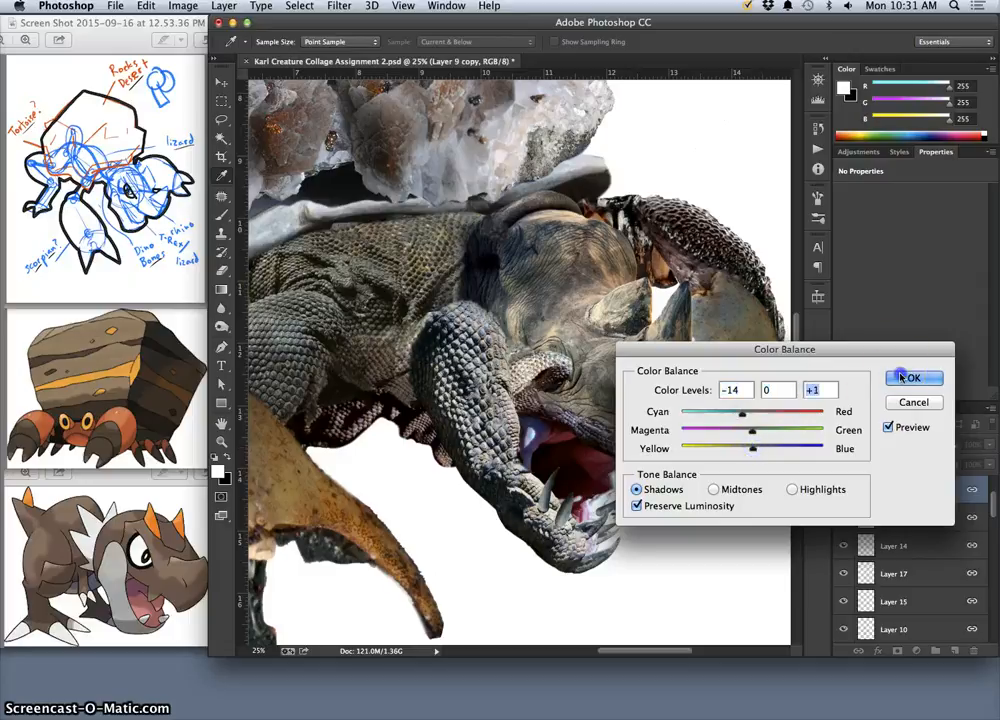
{"action": "key", "text": "v"}
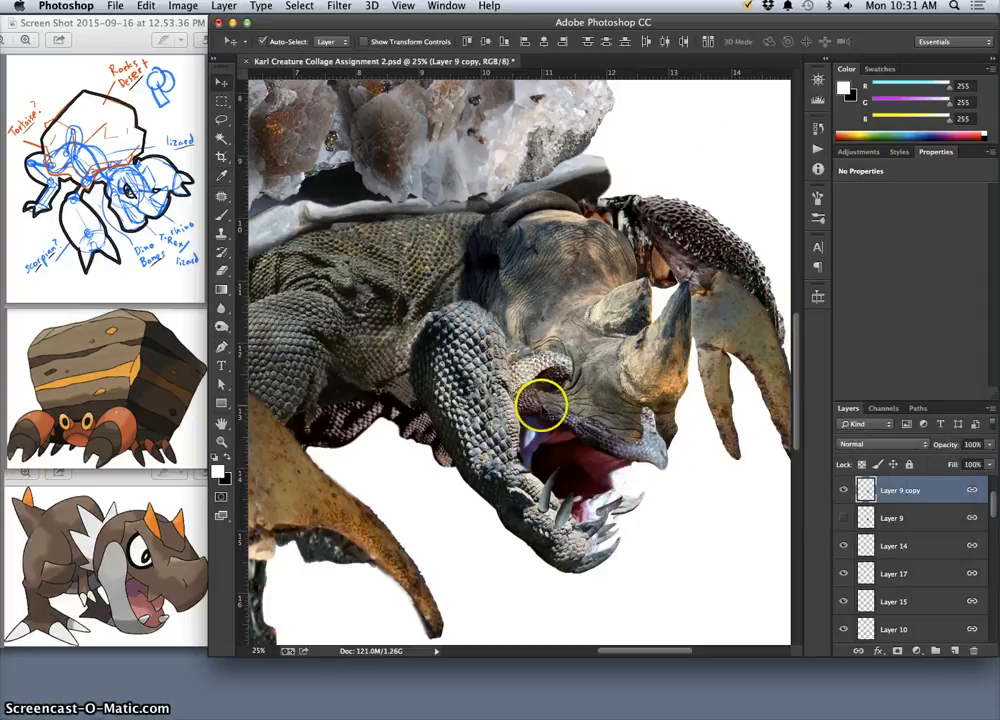
Start a Color Balance on Layer 4, setting its midtones to about -3, +15 and -23.
{"action": "left_click", "coordinate": [346, 339]}
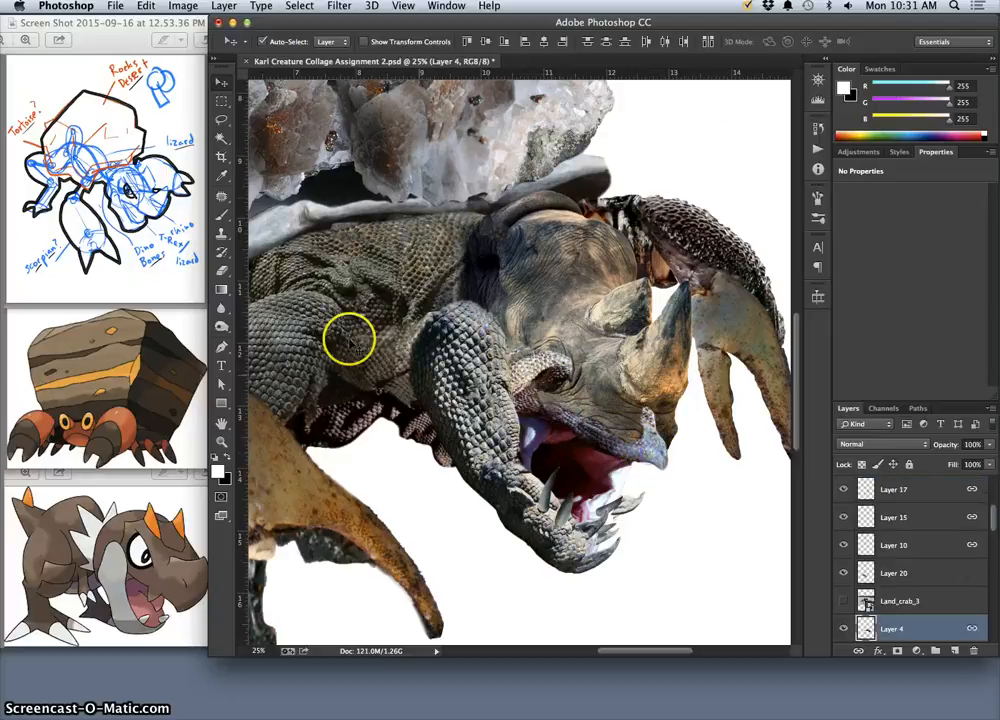
{"action": "left_click", "coordinate": [190, 7]}
{"action": "mouse_move", "coordinate": [275, 44]}
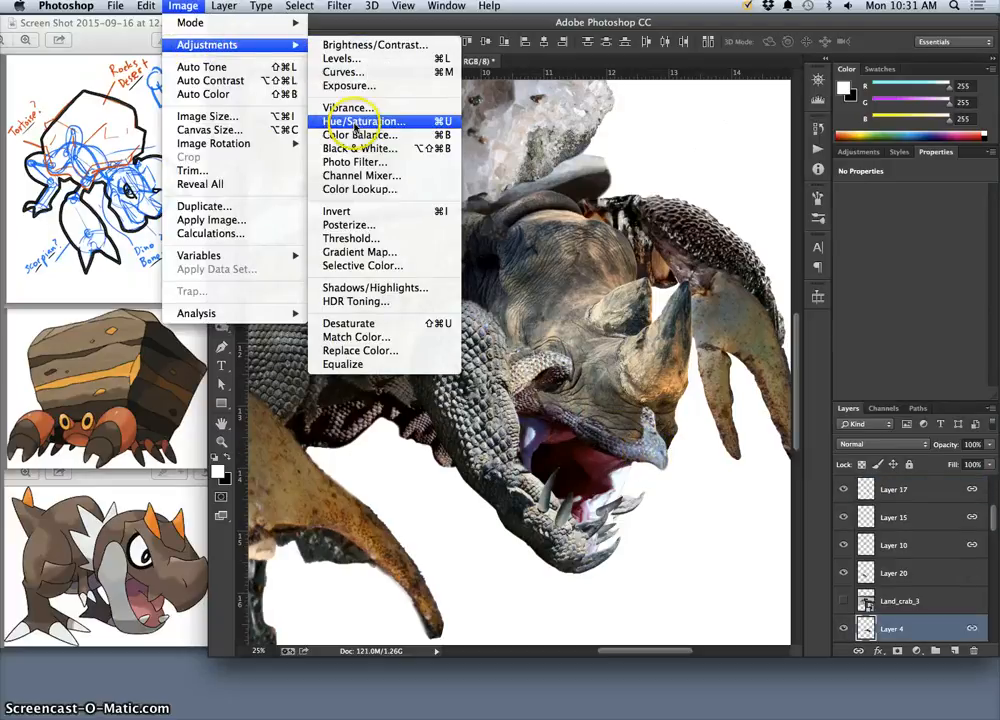
{"action": "left_click", "coordinate": [355, 136]}
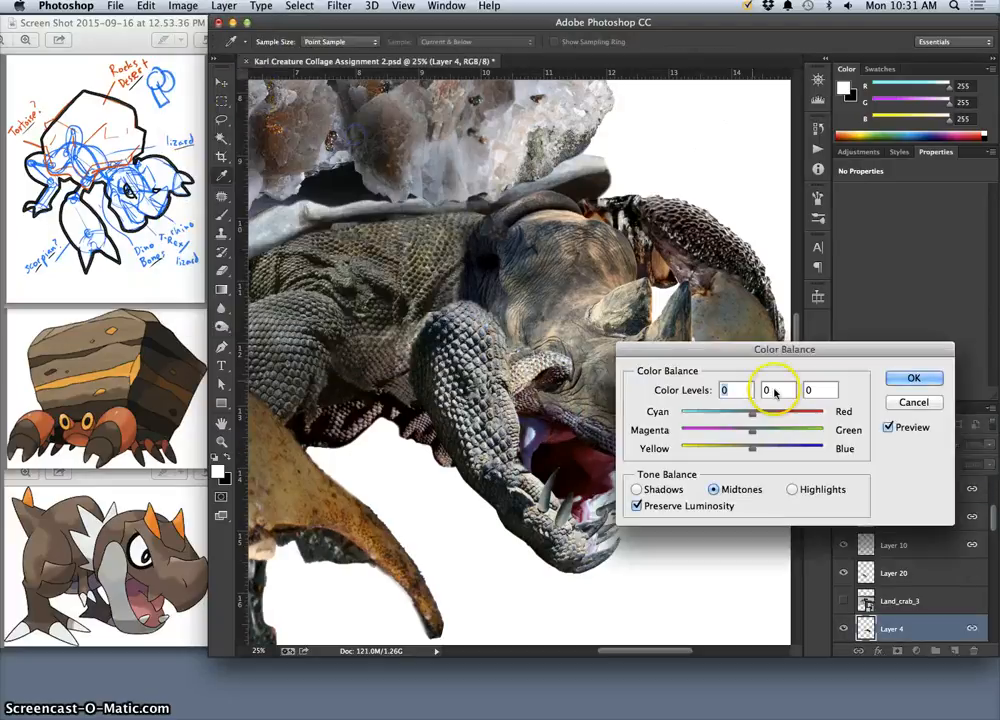
{"action": "left_click_drag", "start_coordinate": [786, 373], "coordinate": [823, 446]}
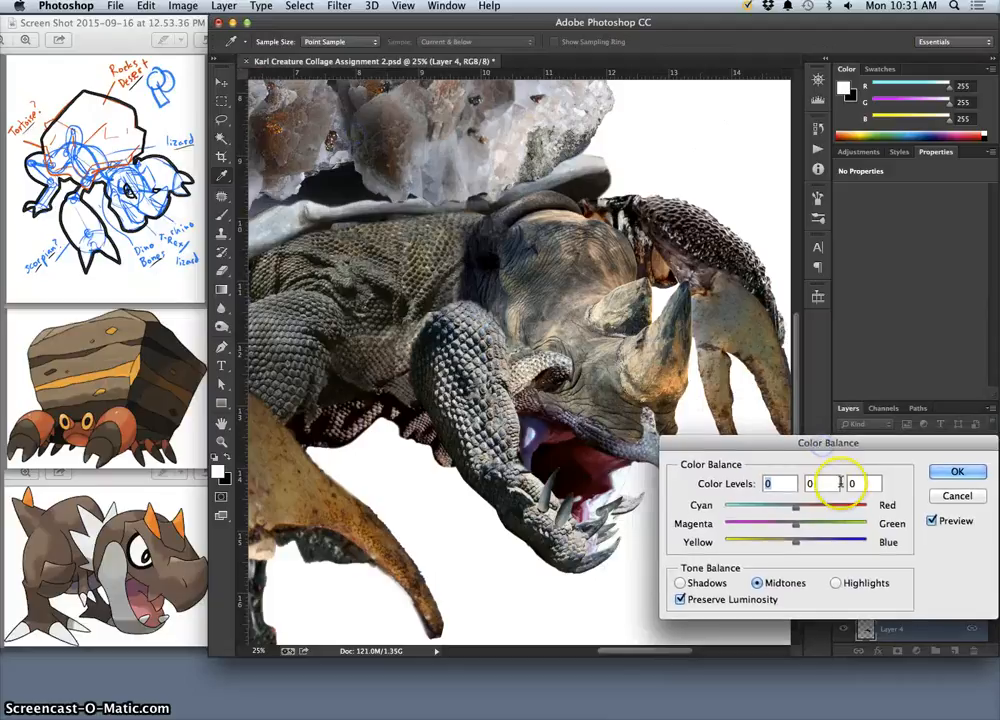
{"action": "left_click_drag", "start_coordinate": [795, 540], "coordinate": [788, 543]}
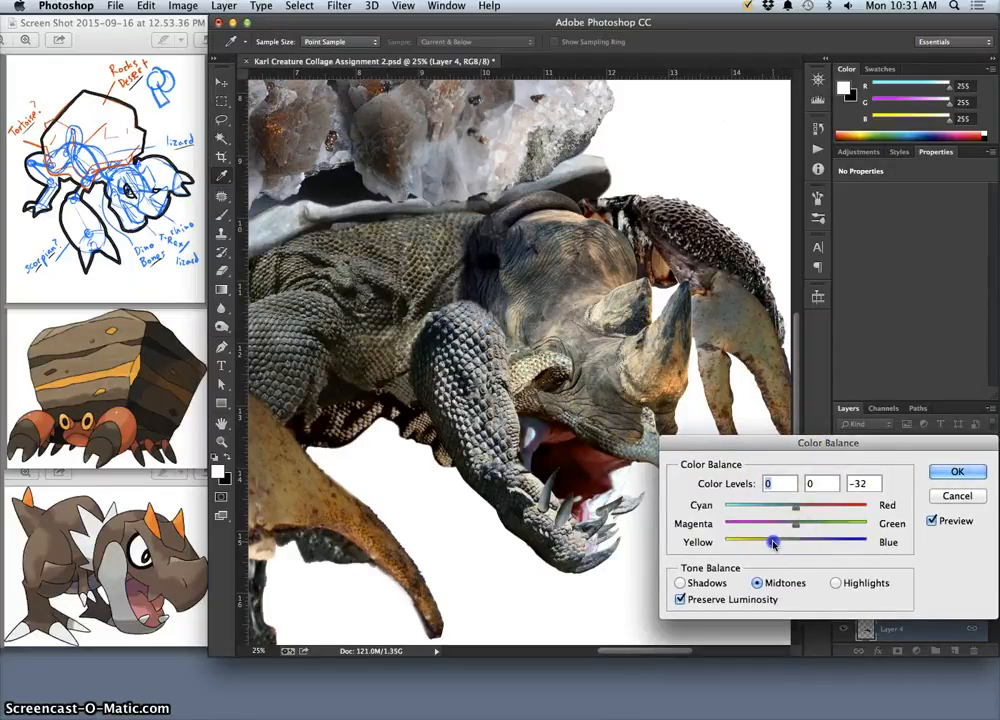
{"action": "left_click_drag", "start_coordinate": [780, 543], "coordinate": [787, 528]}
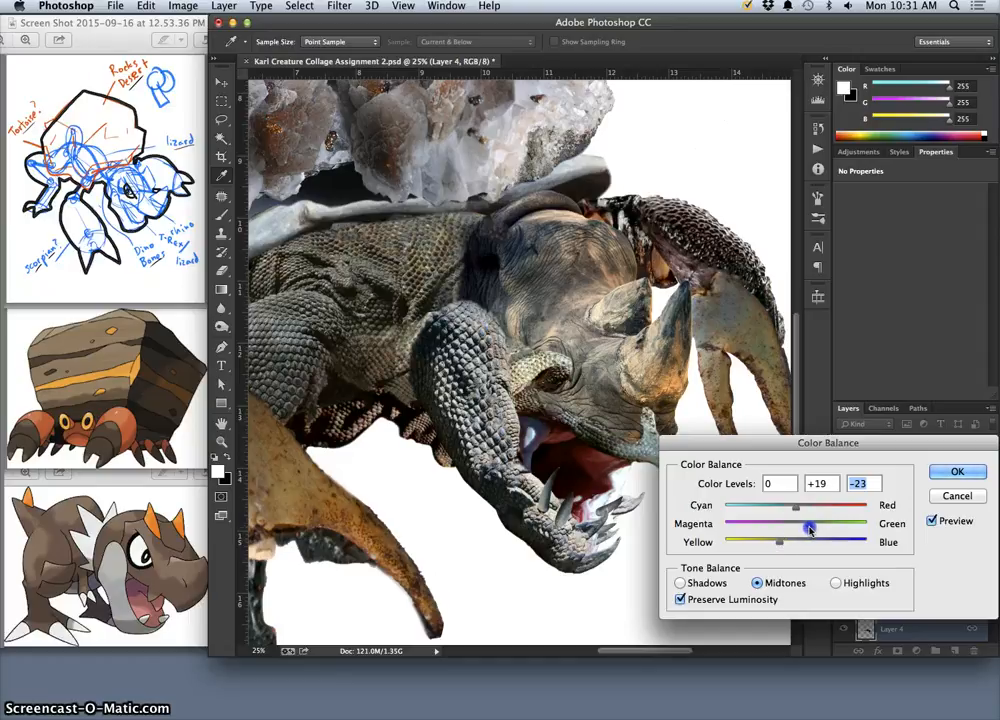
{"action": "left_click_drag", "start_coordinate": [807, 530], "coordinate": [793, 512]}
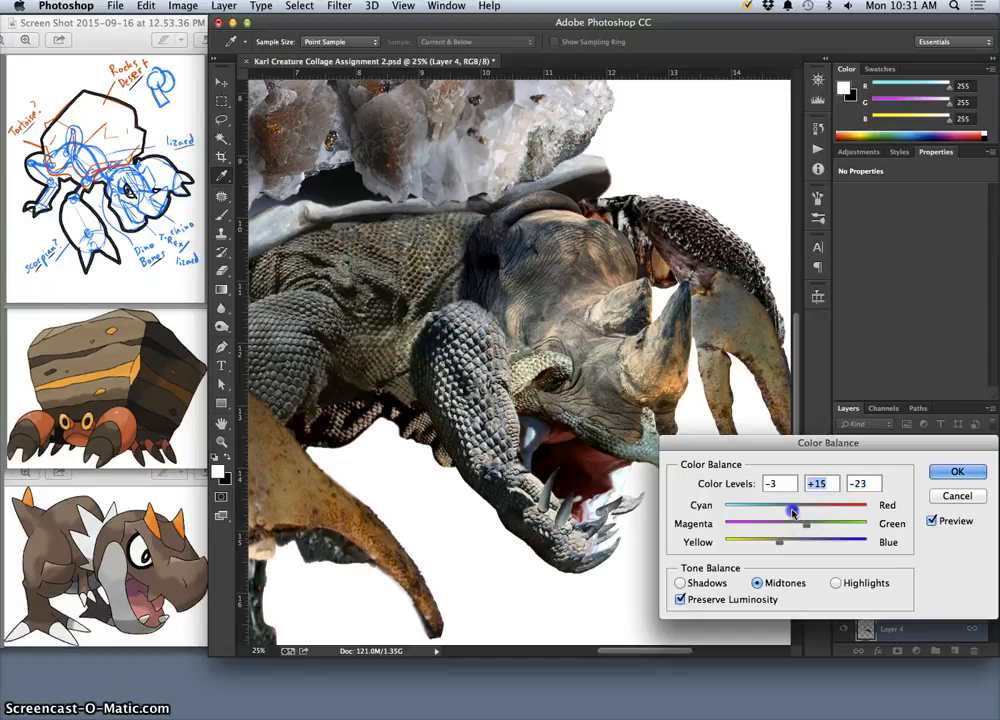
Shift Layer 4's Color Balance highlights toward red and set them to +15 on the yellow–blue balance.
{"action": "left_click", "coordinate": [835, 583]}
{"action": "left_click_drag", "start_coordinate": [796, 541], "coordinate": [807, 543]}
{"action": "left_click", "coordinate": [796, 508]}
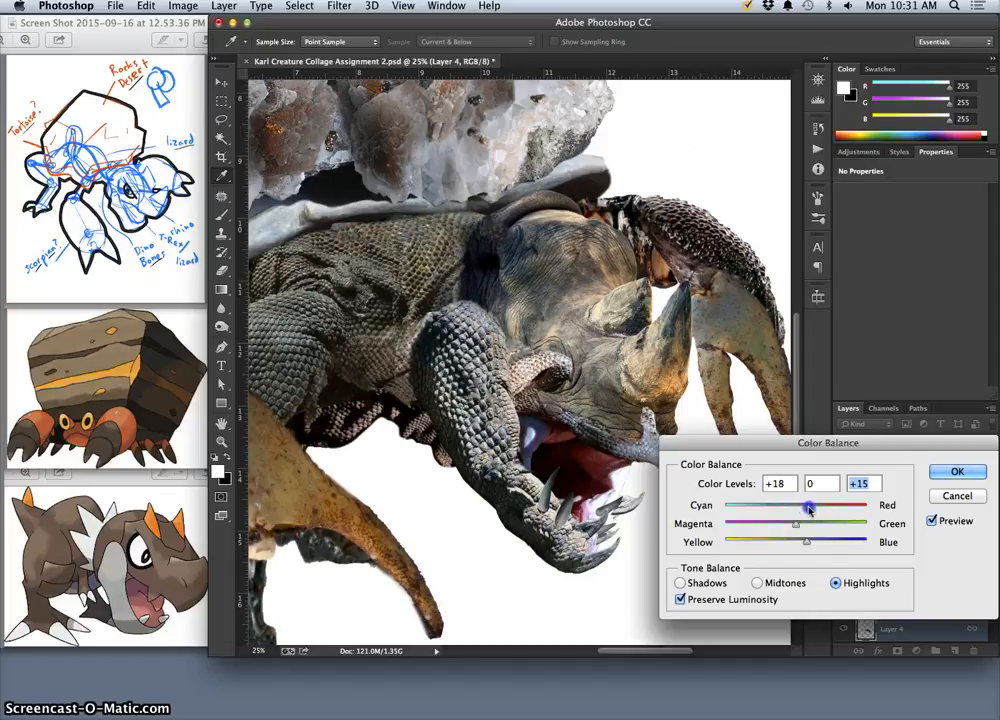
{"action": "left_click_drag", "start_coordinate": [808, 508], "coordinate": [806, 508]}
Set Layer 4's shadows to about -22 on the yellow–blue balance and apply the correction.
{"action": "left_click", "coordinate": [680, 583]}
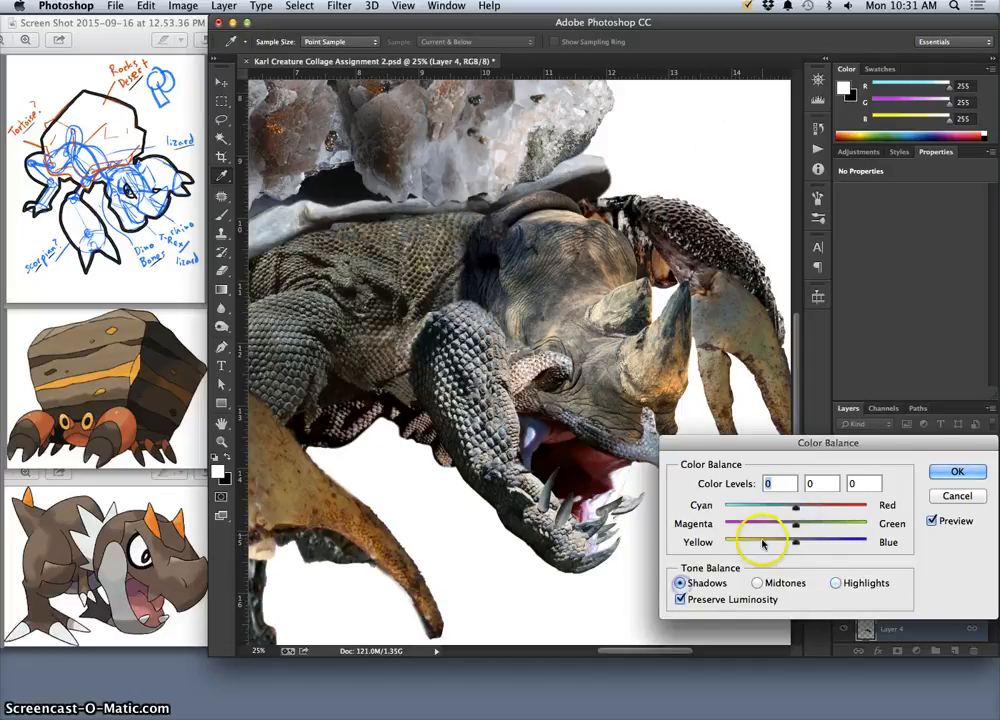
{"action": "left_click_drag", "start_coordinate": [797, 541], "coordinate": [780, 545]}
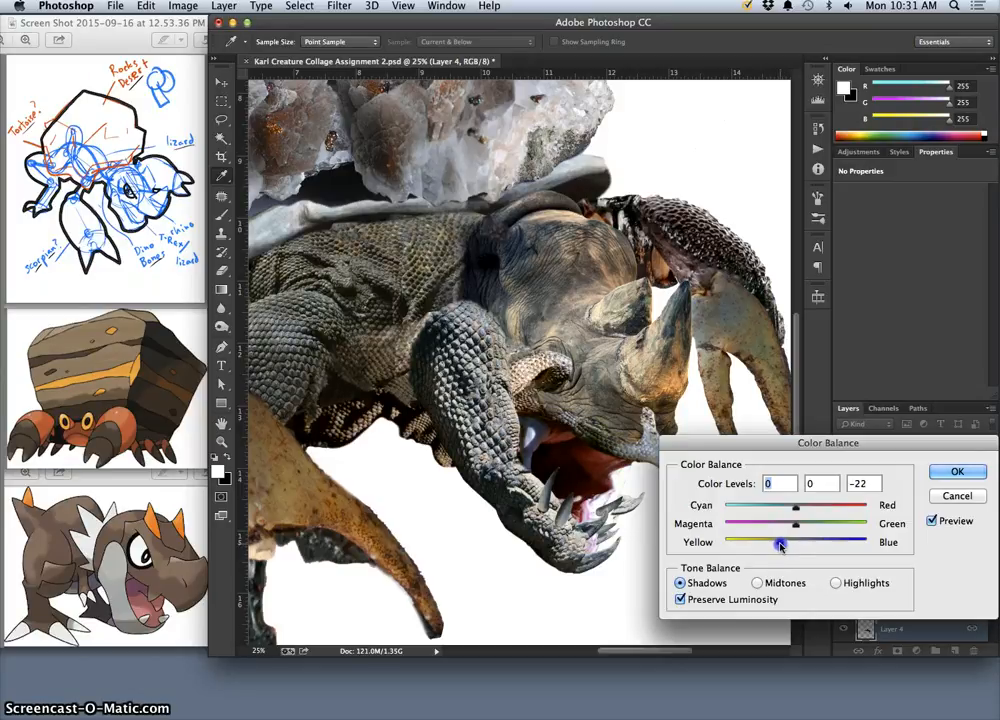
{"action": "left_click", "coordinate": [945, 472]}
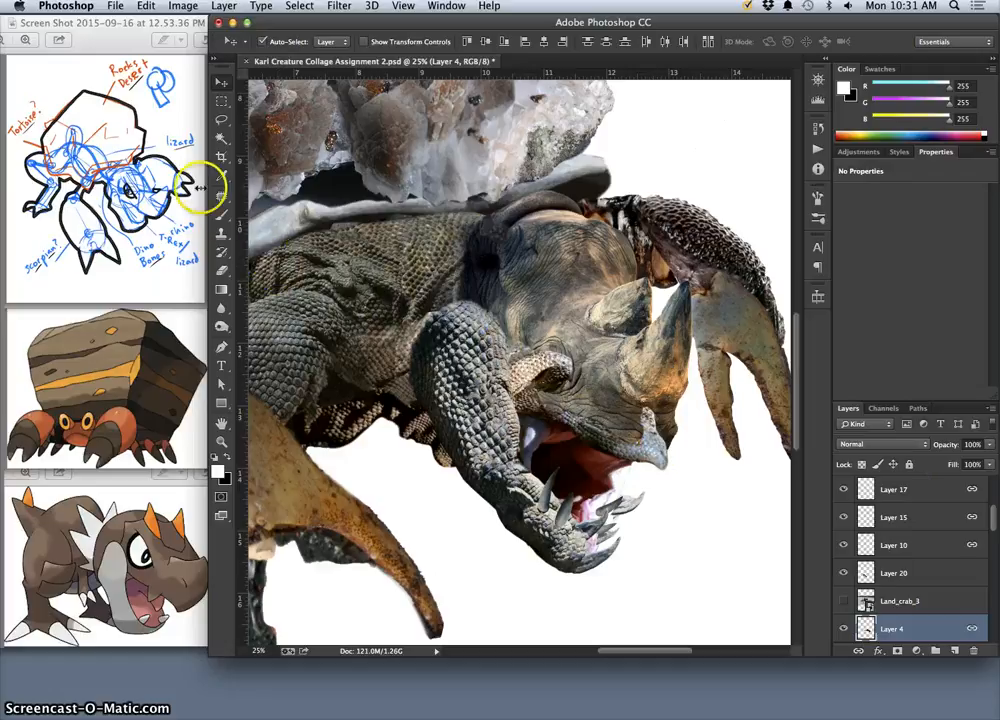
Partially erase Layer 4 around the snout tip with the Eraser at 44% opacity to blend it into the rhino skin.
{"action": "left_click", "coordinate": [222, 271]}
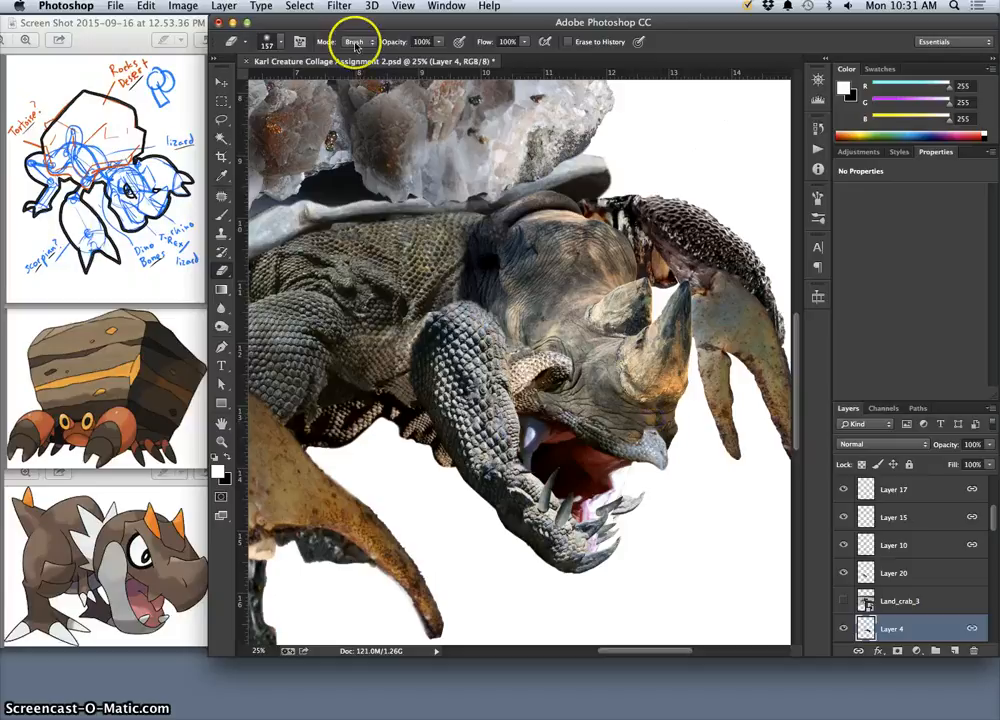
{"action": "left_click", "coordinate": [438, 44]}
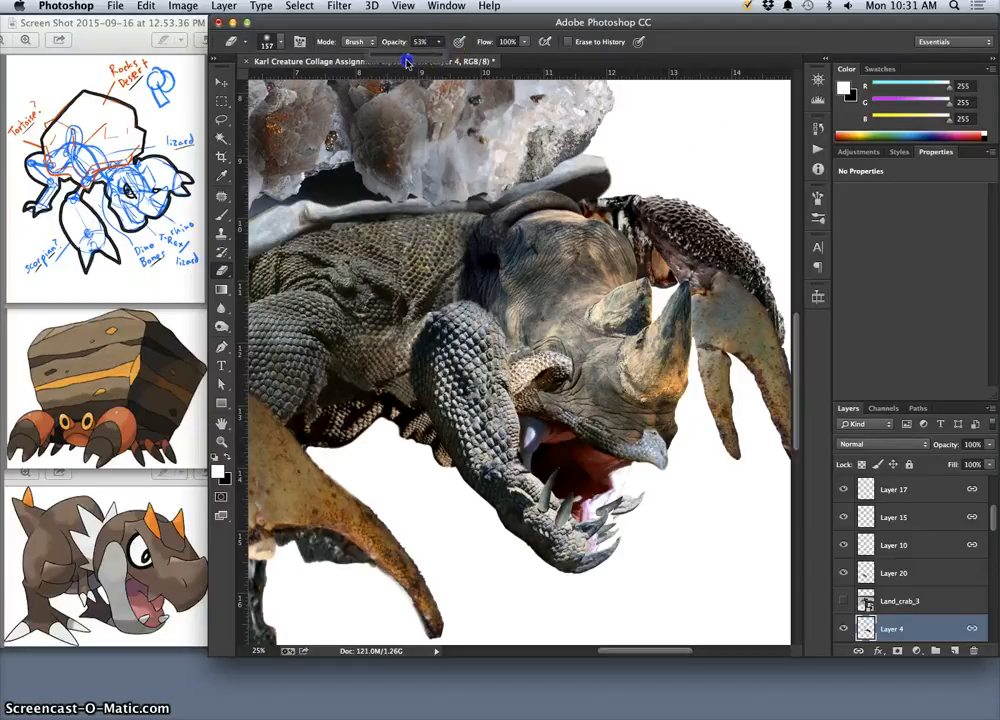
{"action": "left_click", "coordinate": [651, 428]}
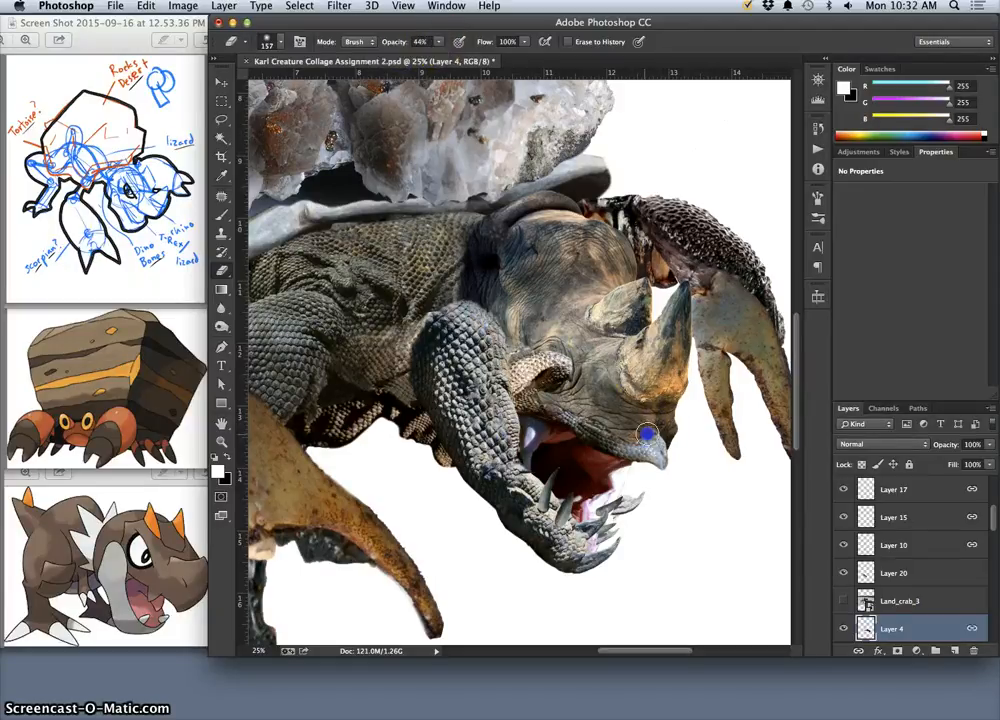
{"action": "left_click_drag", "start_coordinate": [661, 437], "coordinate": [657, 447]}
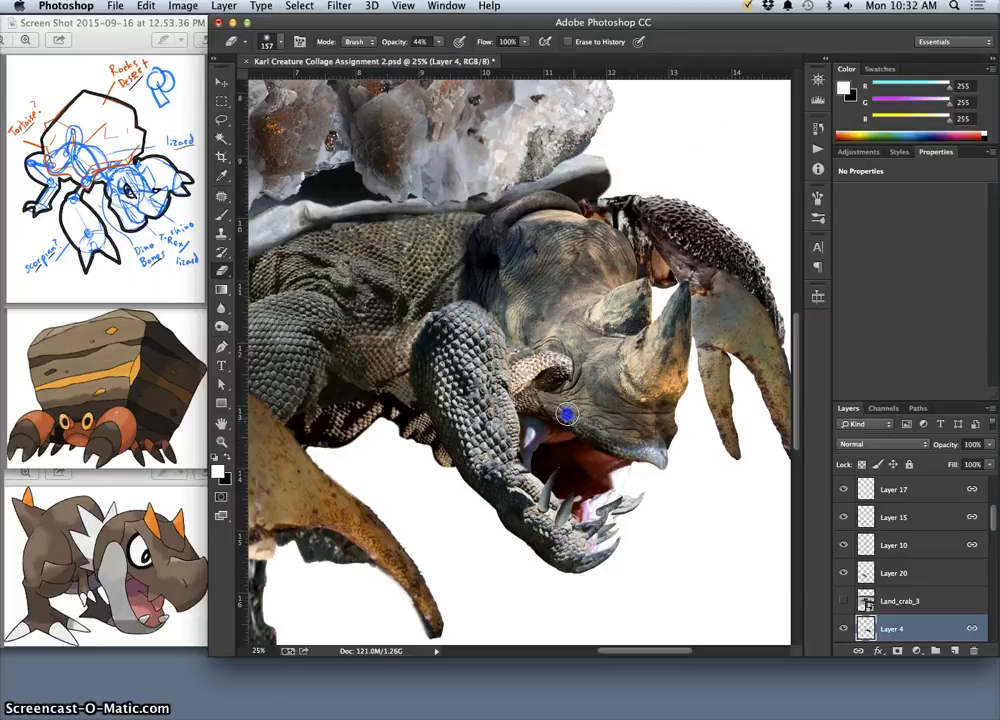
Soften Layer 4's edges along the upper lip and around the eye with the 44% Eraser.
{"action": "left_click_drag", "start_coordinate": [557, 408], "coordinate": [544, 402]}
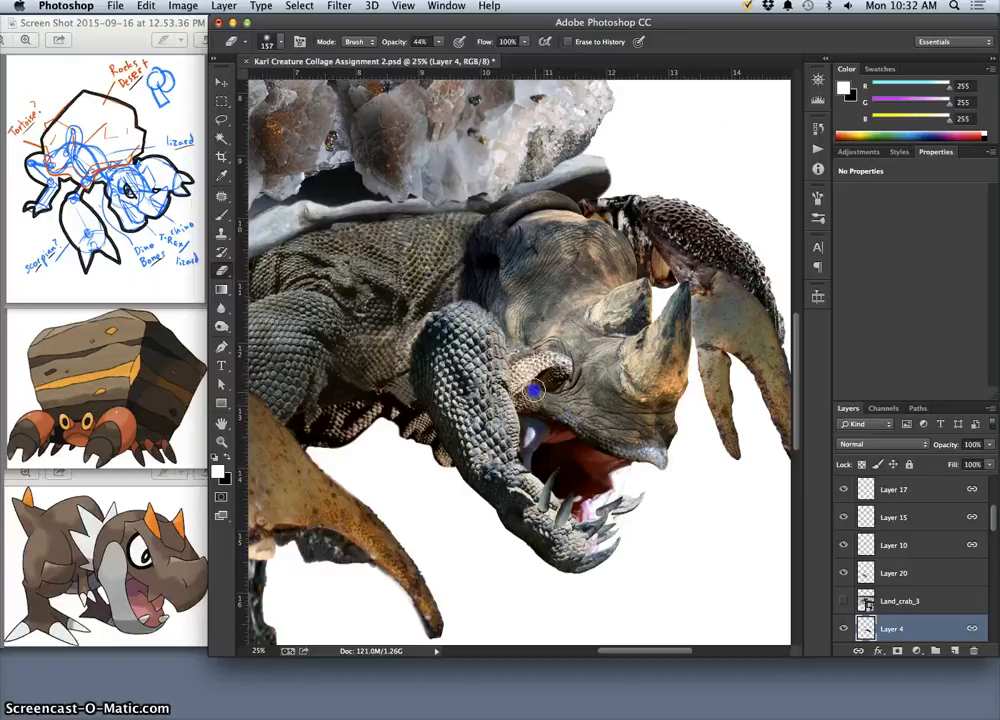
{"action": "left_click", "coordinate": [568, 356]}
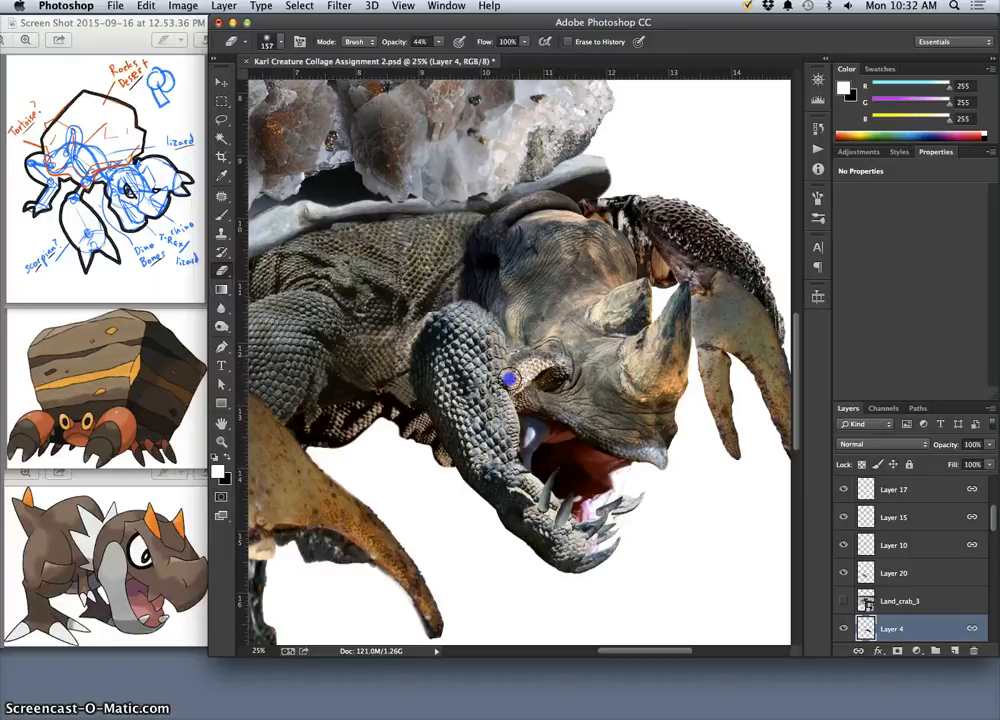
{"action": "left_click", "coordinate": [516, 348]}
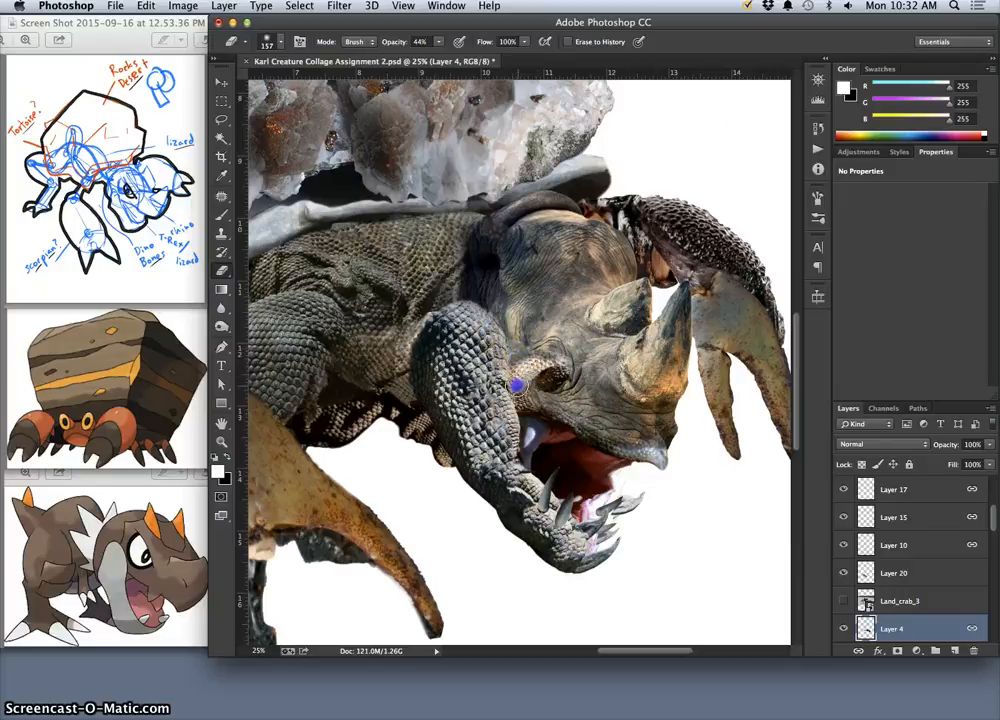
{"action": "mouse_move", "coordinate": [558, 405]}
{"action": "left_mouse_down"}
{"action": "mouse_move", "coordinate": [545, 393]}
{"action": "mouse_move", "coordinate": [578, 372]}
{"action": "mouse_move", "coordinate": [562, 367]}
{"action": "mouse_move", "coordinate": [627, 489]}
{"action": "mouse_move", "coordinate": [627, 518]}
{"action": "mouse_move", "coordinate": [585, 405]}
{"action": "mouse_move", "coordinate": [533, 386]}
{"action": "mouse_move", "coordinate": [623, 415]}
{"action": "mouse_move", "coordinate": [627, 401]}
{"action": "left_mouse_up"}
Examine the whole creature and its head for colour match, toggling the last erasing off and on to compare.
{"action": "scroll", "coordinate": [625, 400], "scroll_direction": "down", "scroll_amount": 2}
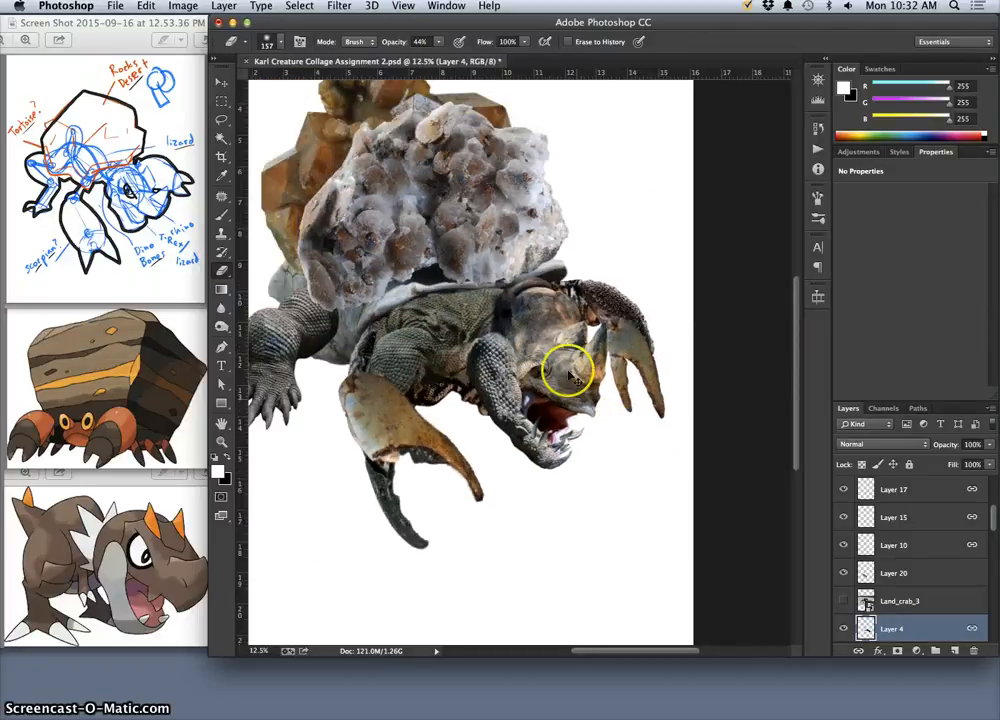
{"action": "key", "text": "super+minus"}
{"action": "key", "text": "super+minus"}
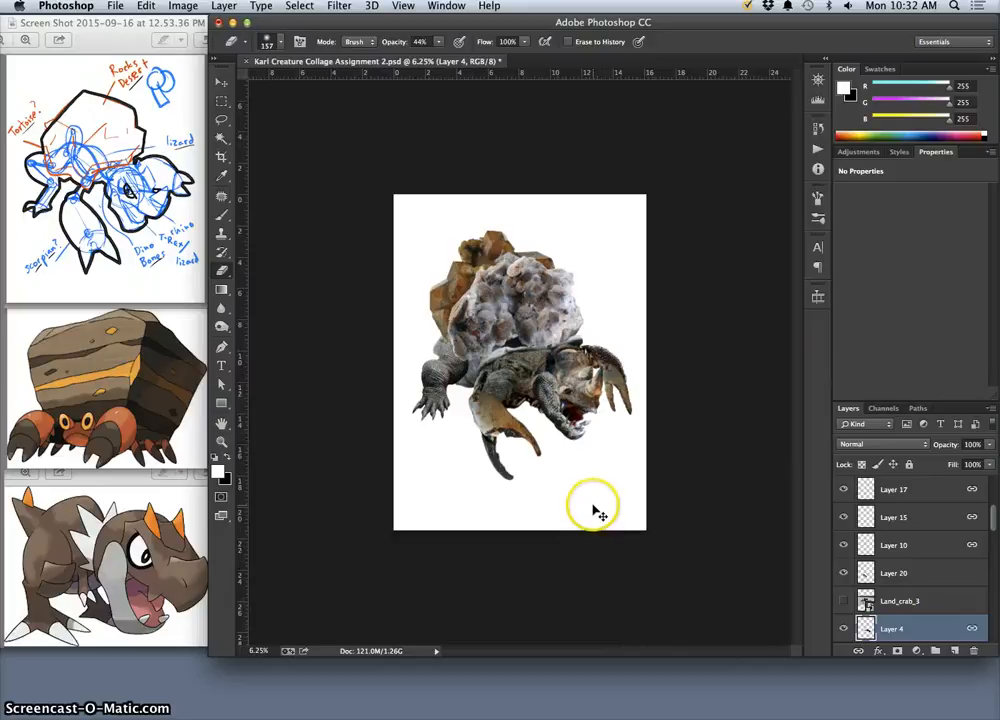
{"action": "key", "text": "super+plus"}
{"action": "key", "text": "super+plus"}
{"action": "key", "text": "super+plus"}
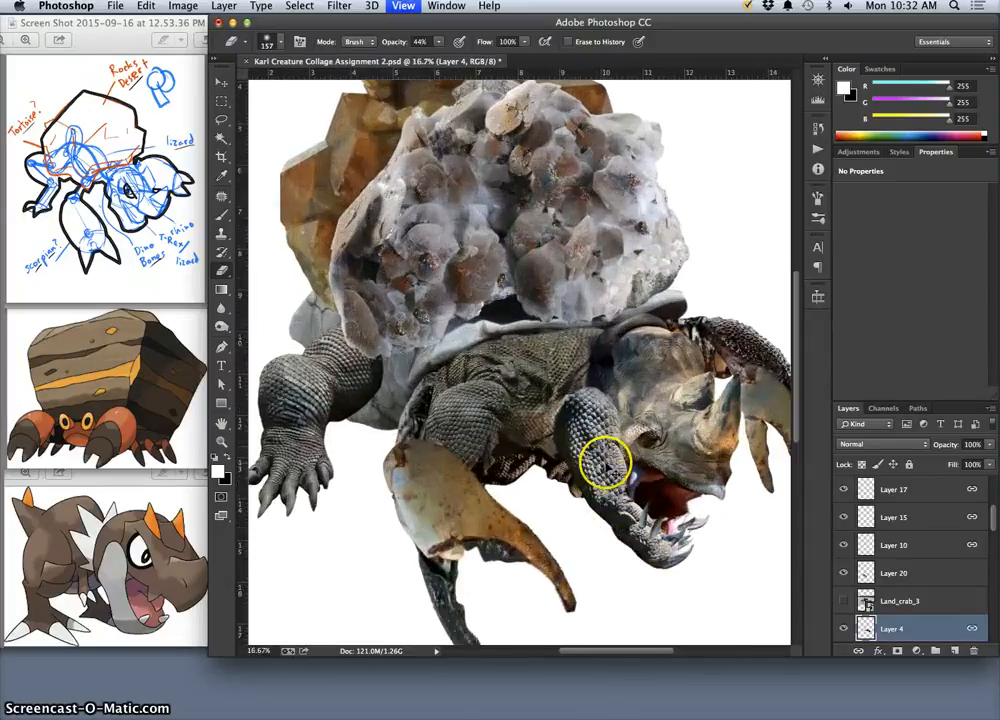
{"action": "left_click", "coordinate": [589, 384]}
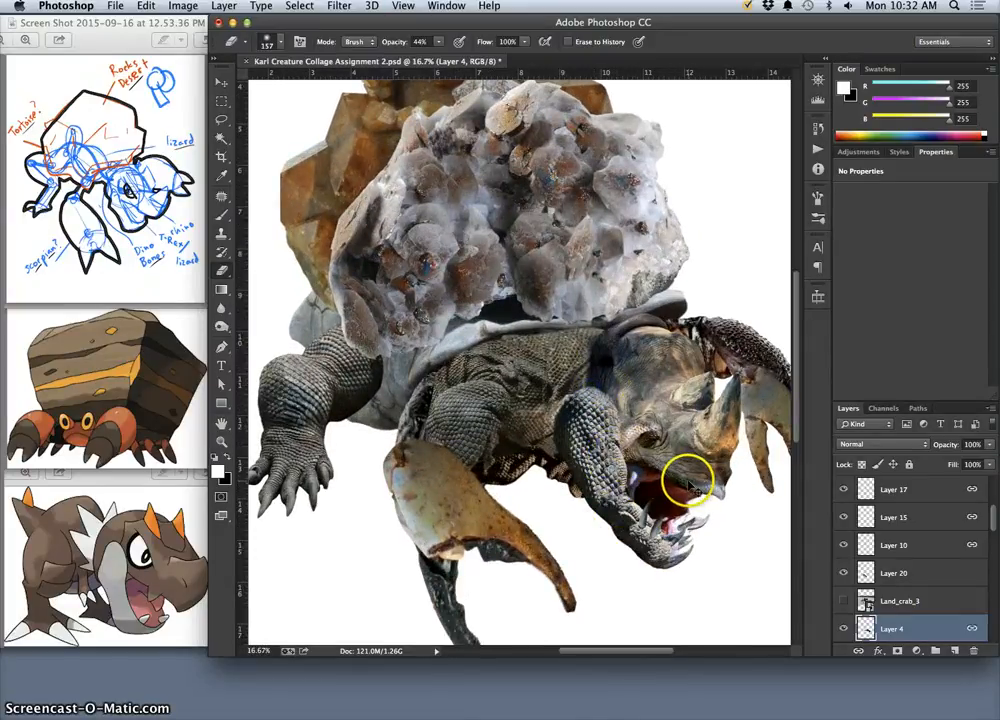
{"action": "key", "text": "super+minus"}
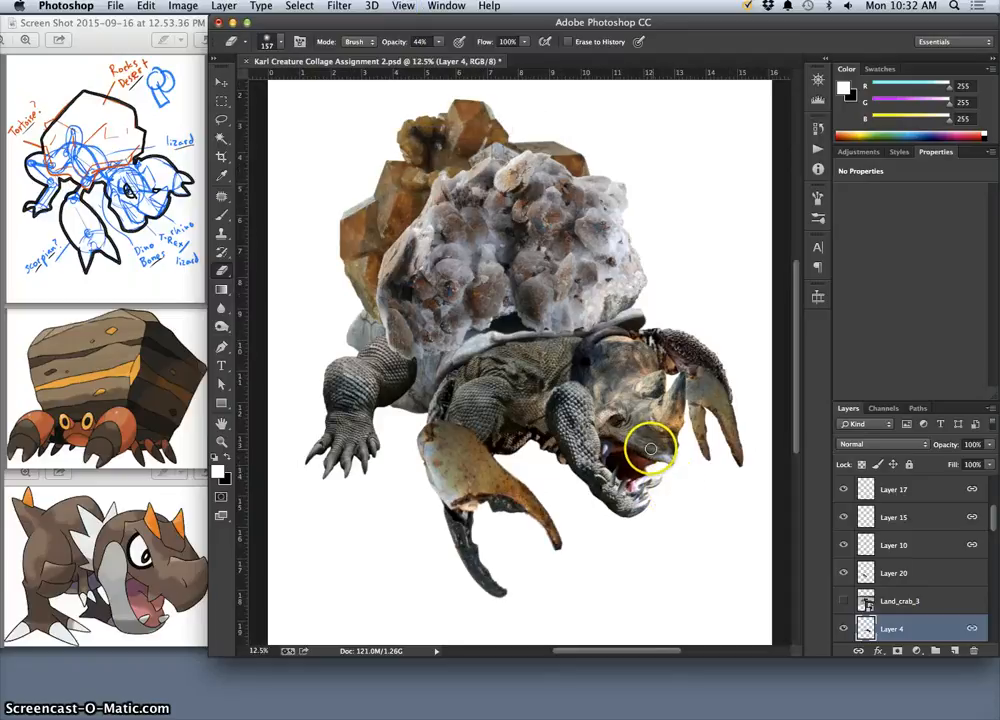
{"action": "key", "text": "super+z"}
{"action": "key", "text": "super+z"}
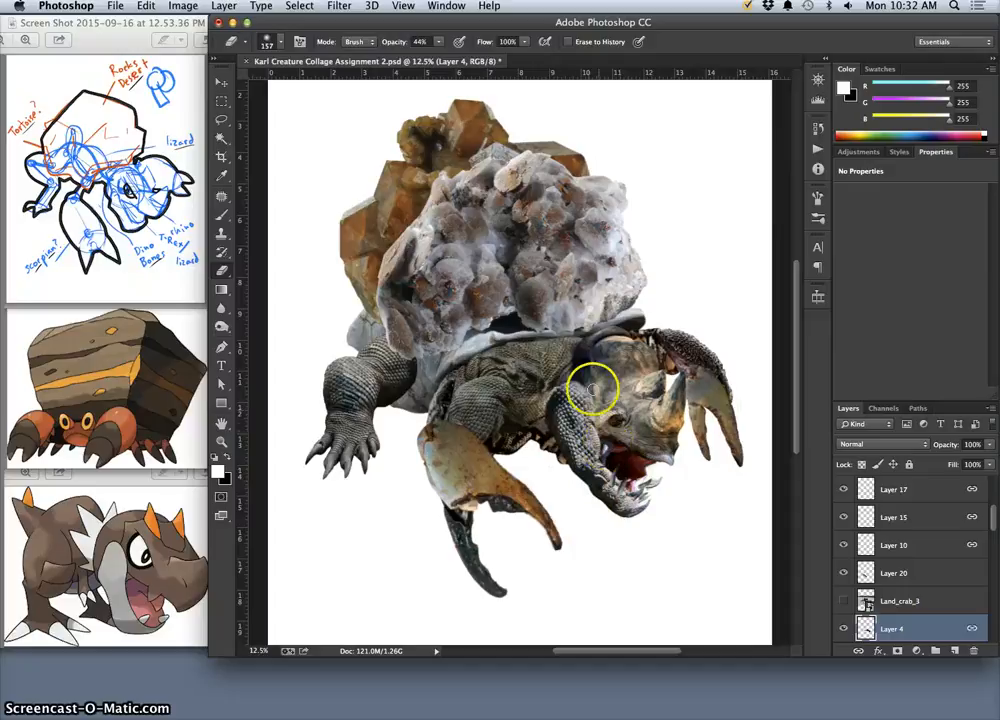
Set up the Burn tool for the midtones range with 13% exposure to work on Layer 4.
{"action": "key", "text": "super+equal"}
{"action": "key", "text": "super+equal"}
{"action": "key", "text": "super+equal"}
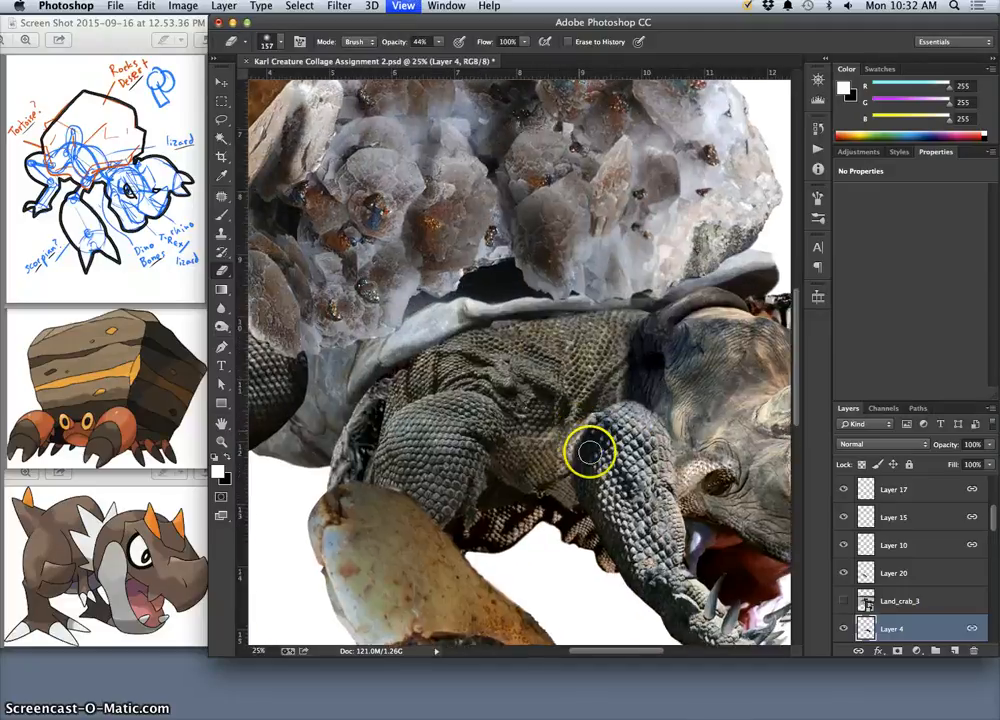
{"action": "left_click_drag", "start_coordinate": [618, 470], "coordinate": [563, 410]}
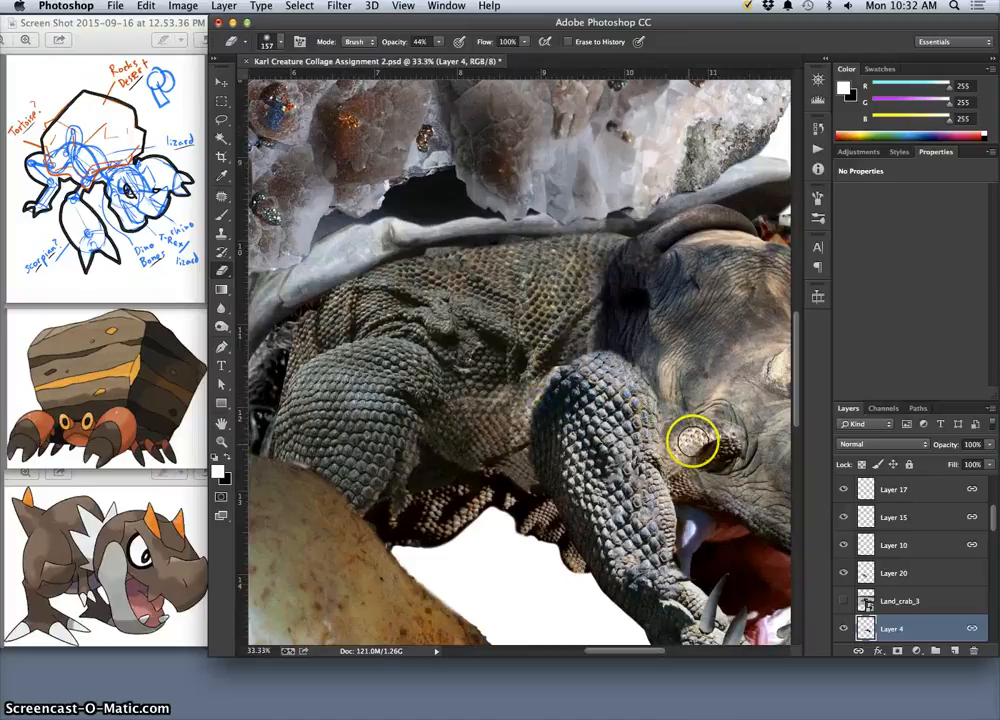
{"action": "left_click", "coordinate": [222, 328]}
{"action": "left_click", "coordinate": [222, 328]}
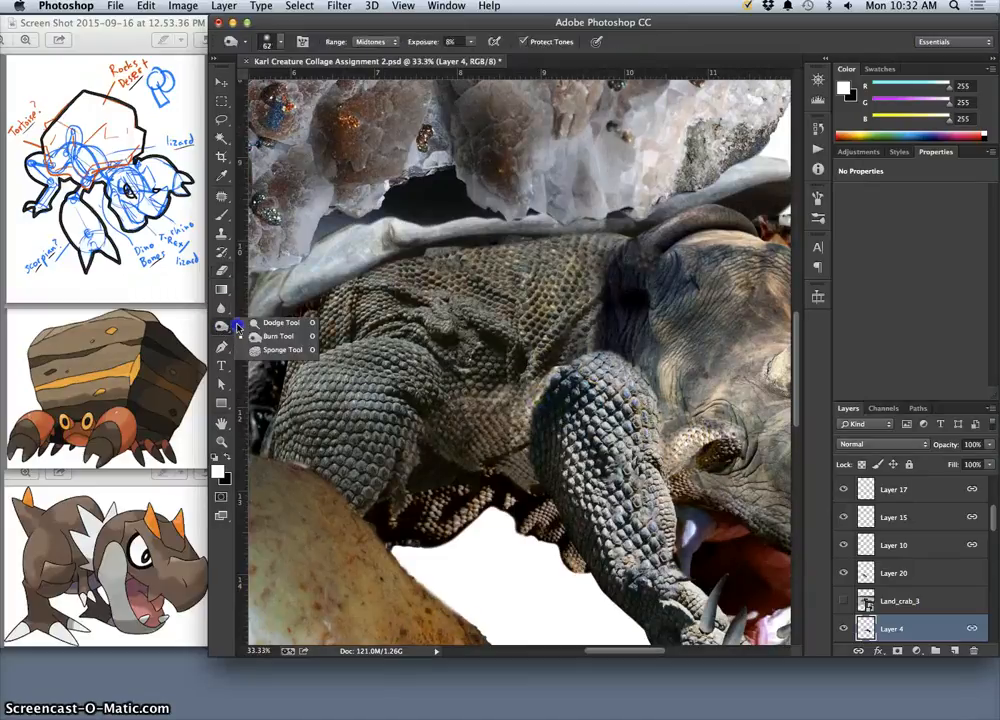
{"action": "left_click", "coordinate": [256, 338]}
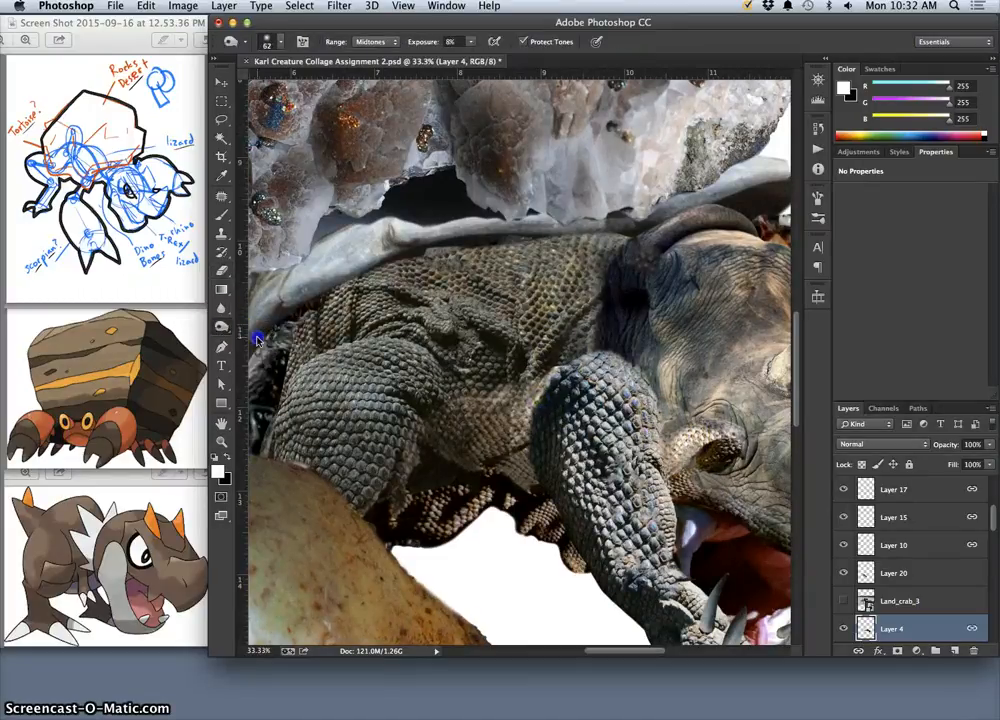
{"action": "left_click", "coordinate": [277, 42]}
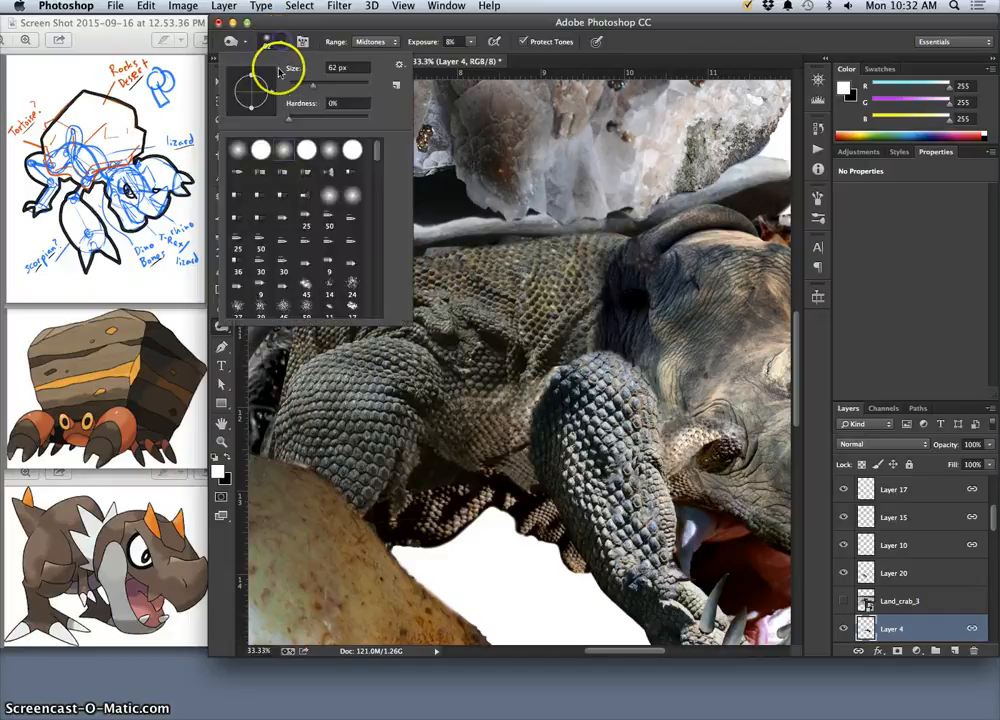
{"action": "left_click", "coordinate": [302, 88]}
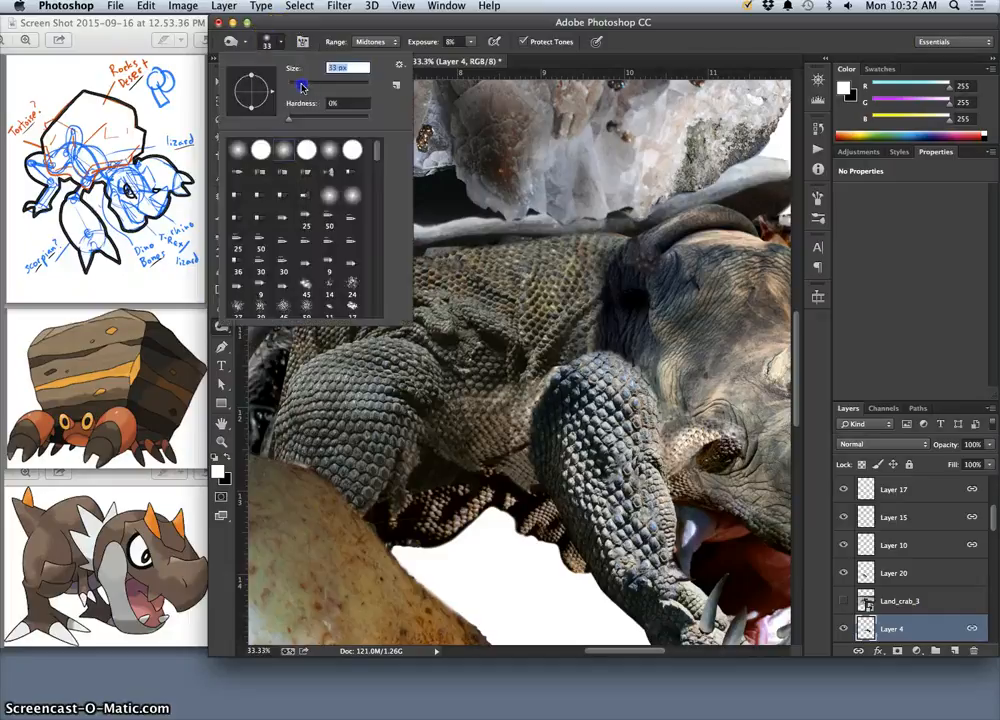
{"action": "left_click", "coordinate": [374, 41]}
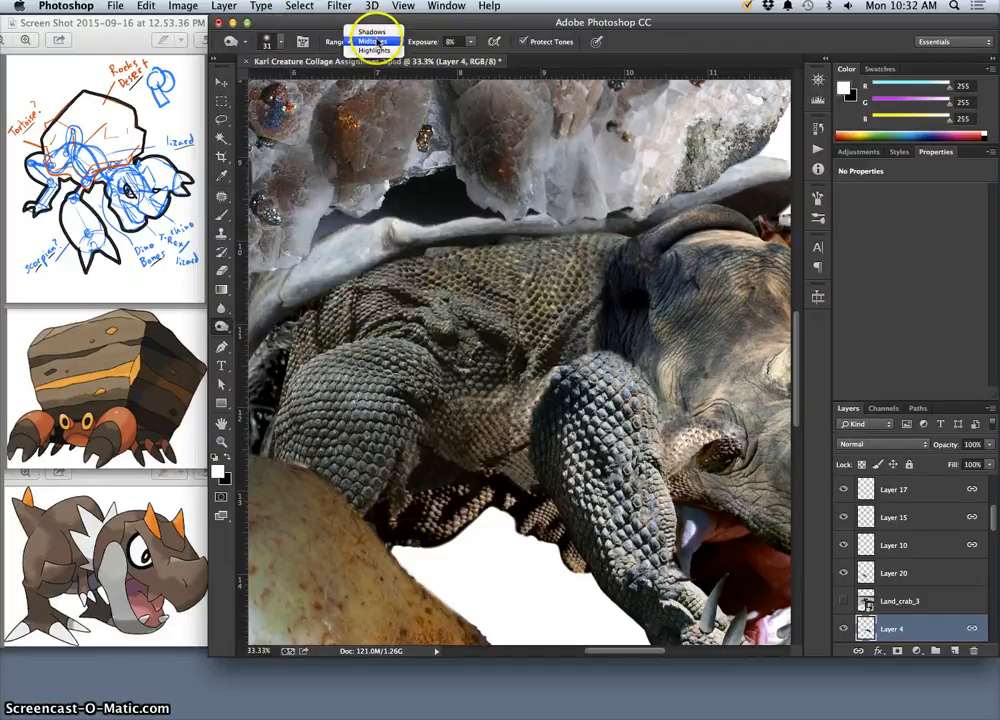
{"action": "left_click", "coordinate": [370, 43]}
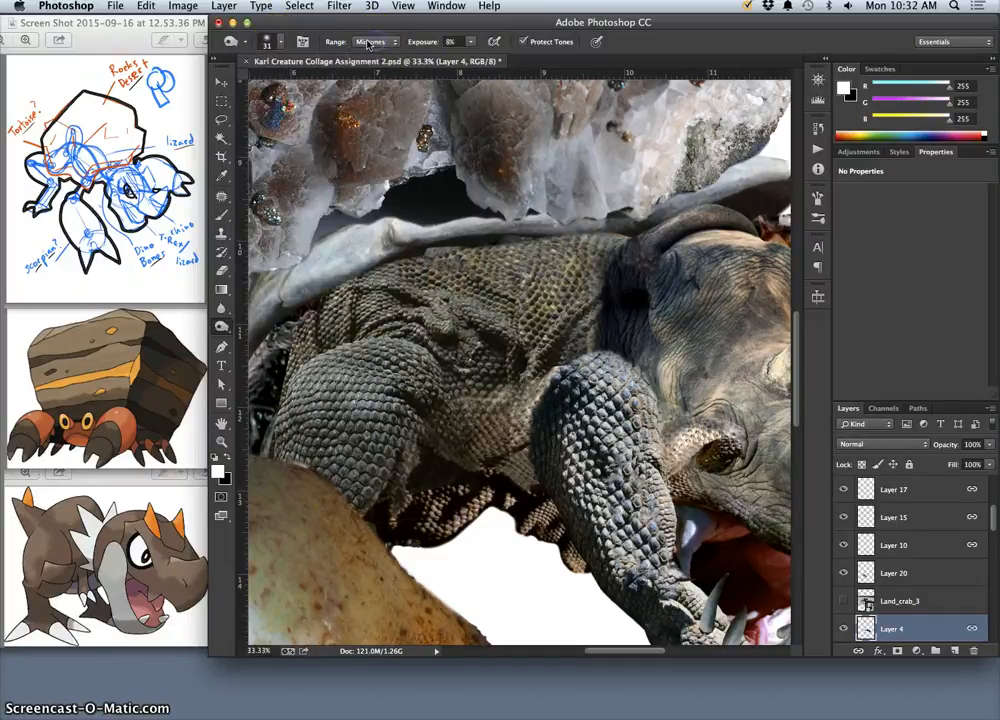
{"action": "left_click", "coordinate": [471, 42]}
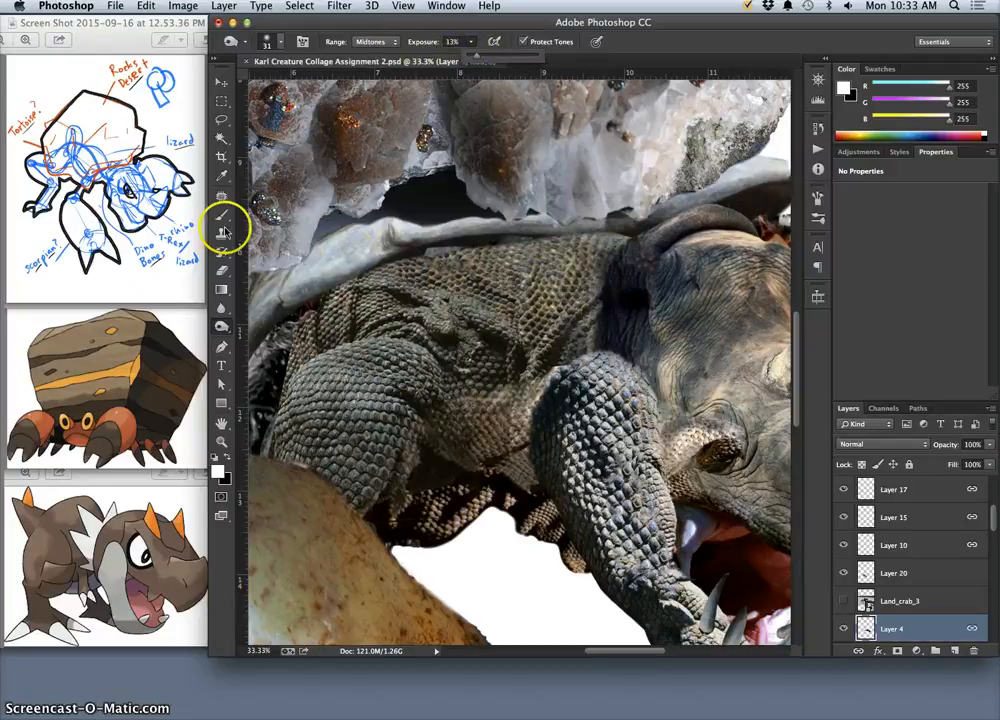
Enlarge the Burn brush to 125 px and darken Layer 4's midtones beside the eye and at the jaw's upper end.
{"action": "left_click", "coordinate": [283, 45]}
{"action": "left_click_drag", "start_coordinate": [300, 86], "coordinate": [315, 86]}
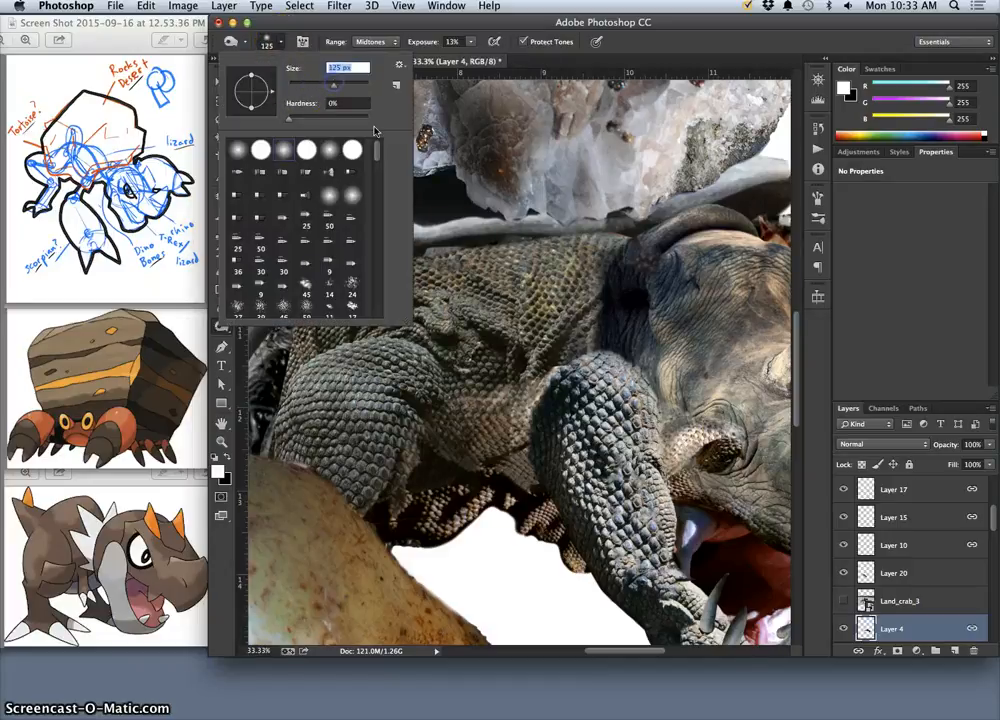
{"action": "mouse_move", "coordinate": [700, 434]}
{"action": "left_mouse_down"}
{"action": "mouse_move", "coordinate": [681, 444]}
{"action": "mouse_move", "coordinate": [697, 432]}
{"action": "mouse_move", "coordinate": [698, 449]}
{"action": "left_mouse_up"}
{"action": "left_click_drag", "start_coordinate": [560, 390], "coordinate": [545, 383]}
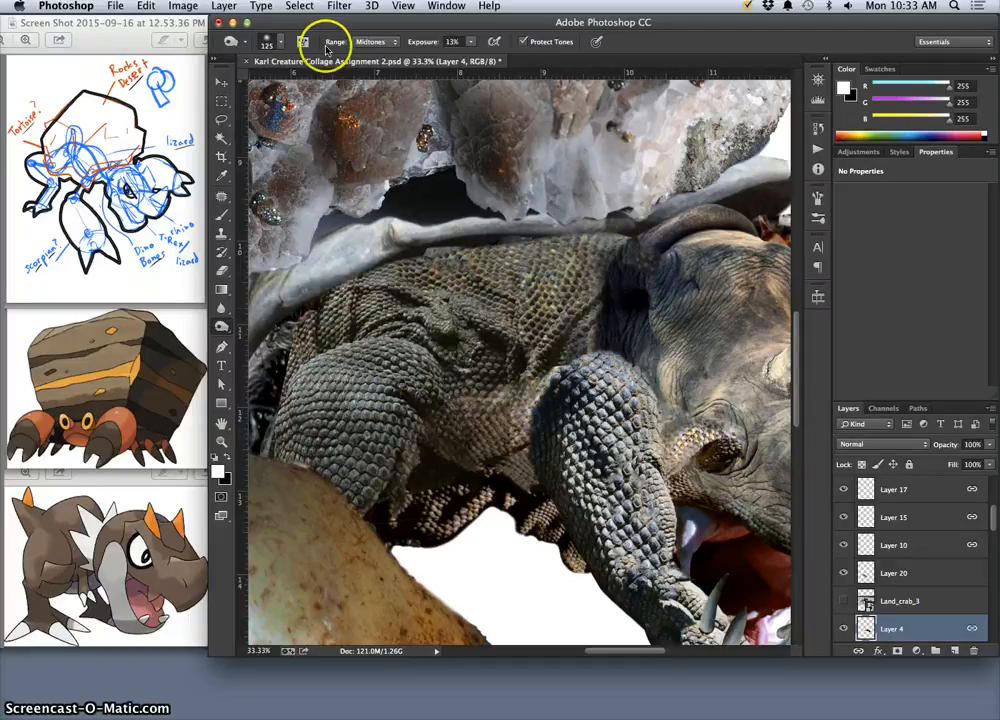
Burn Layer 4's highlights at 13% exposure on the body skin bordering the jaw's upper end.
{"action": "left_click", "coordinate": [365, 41]}
{"action": "left_click", "coordinate": [374, 50]}
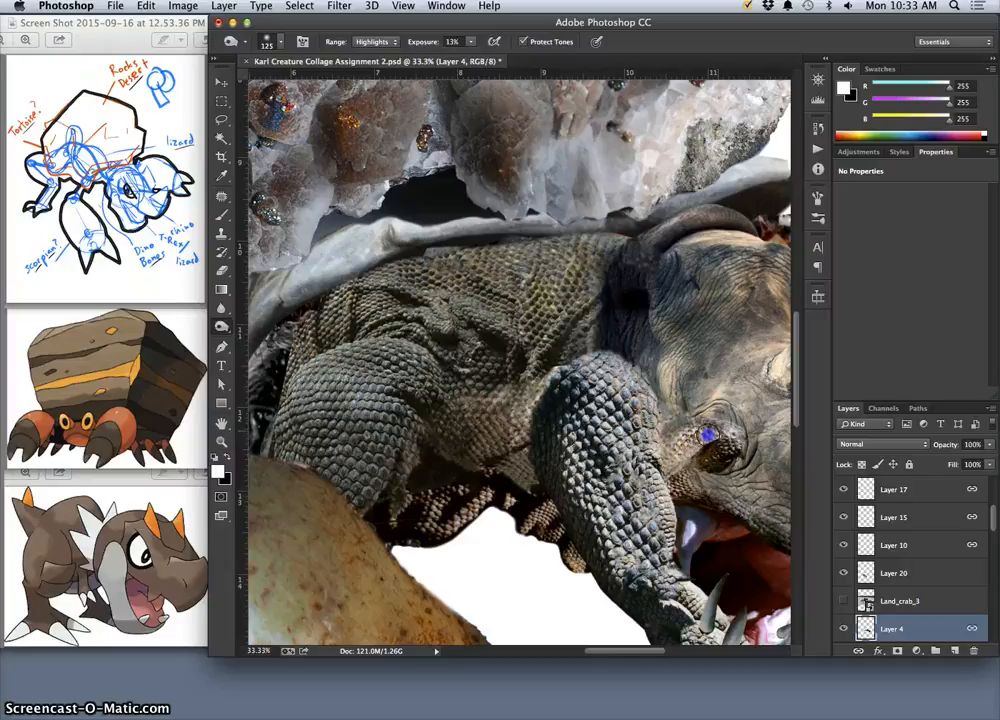
{"action": "mouse_move", "coordinate": [580, 379]}
{"action": "left_mouse_down"}
{"action": "mouse_move", "coordinate": [539, 407]}
{"action": "mouse_move", "coordinate": [527, 402]}
{"action": "mouse_move", "coordinate": [561, 370]}
{"action": "left_mouse_up"}
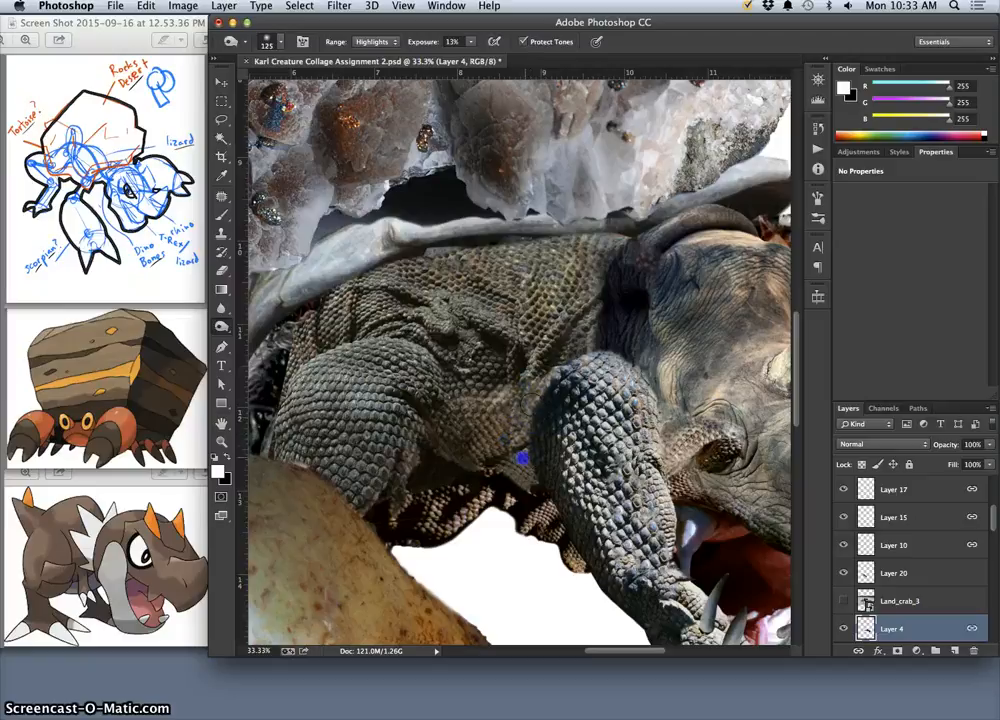
{"action": "mouse_move", "coordinate": [541, 383]}
{"action": "left_mouse_down"}
{"action": "mouse_move", "coordinate": [523, 396]}
{"action": "mouse_move", "coordinate": [596, 435]}
{"action": "mouse_move", "coordinate": [556, 408]}
{"action": "mouse_move", "coordinate": [565, 419]}
{"action": "left_mouse_up"}
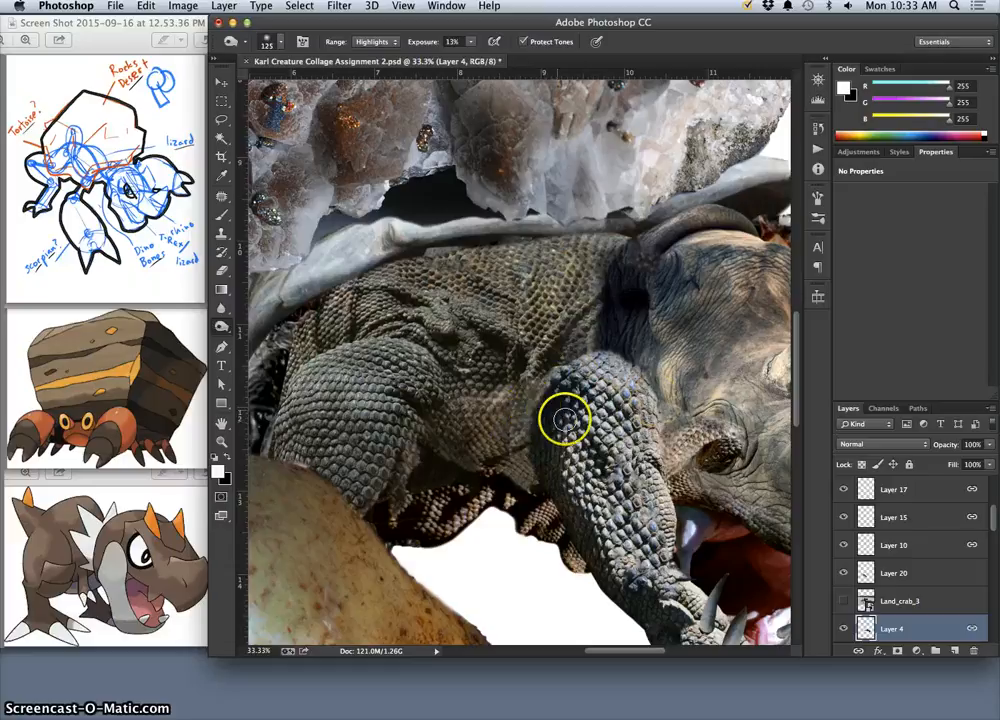
Burn Layer 4's shadows at 13% exposure along the seam with the scaly jaw and towards the eye.
{"action": "left_click", "coordinate": [372, 42]}
{"action": "left_click", "coordinate": [370, 31]}
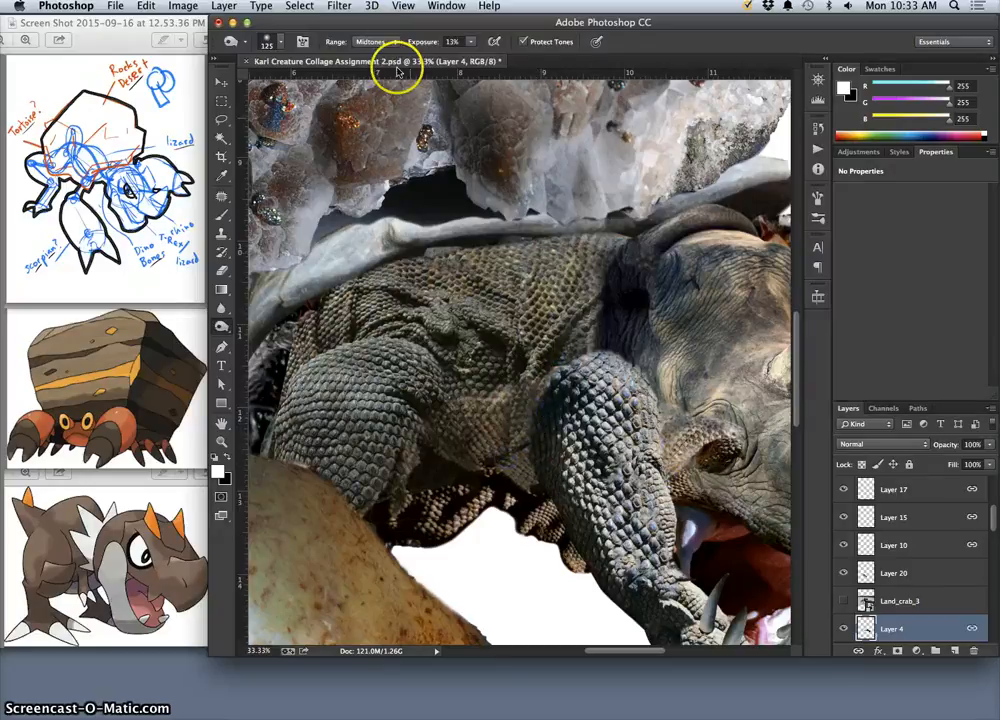
{"action": "left_click", "coordinate": [372, 42]}
{"action": "left_click", "coordinate": [370, 37]}
{"action": "left_click", "coordinate": [528, 393]}
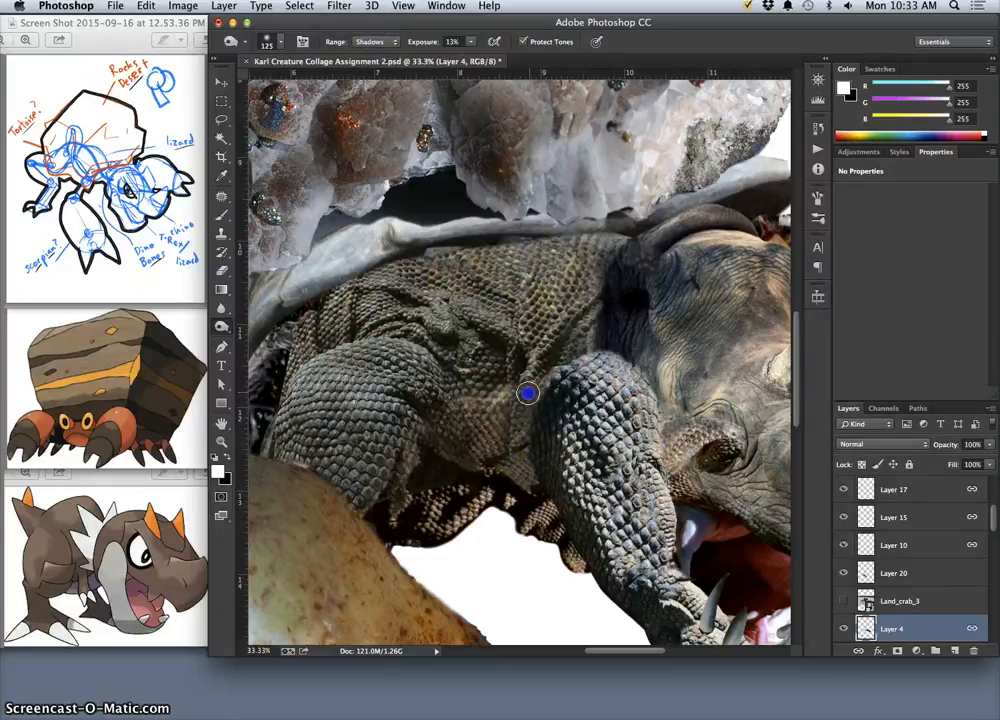
{"action": "left_click_drag", "start_coordinate": [517, 399], "coordinate": [529, 390]}
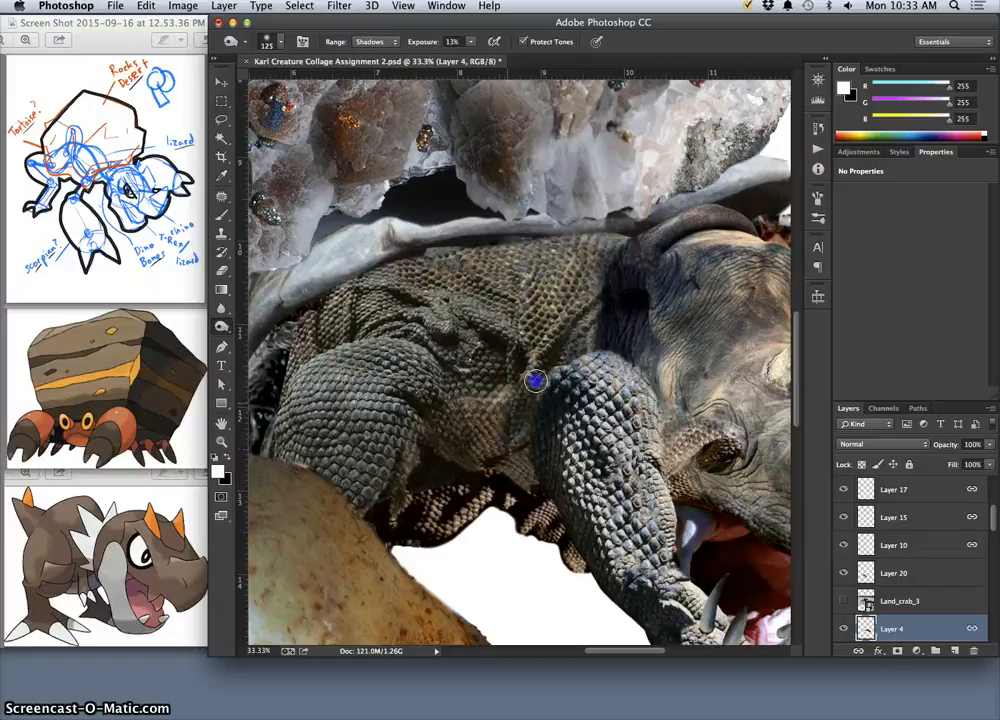
{"action": "left_click_drag", "start_coordinate": [536, 381], "coordinate": [538, 384]}
{"action": "mouse_move", "coordinate": [685, 436]}
{"action": "left_mouse_down"}
{"action": "mouse_move", "coordinate": [669, 427]}
{"action": "mouse_move", "coordinate": [655, 435]}
{"action": "left_mouse_up"}
{"action": "left_click_drag", "start_coordinate": [588, 359], "coordinate": [612, 367]}
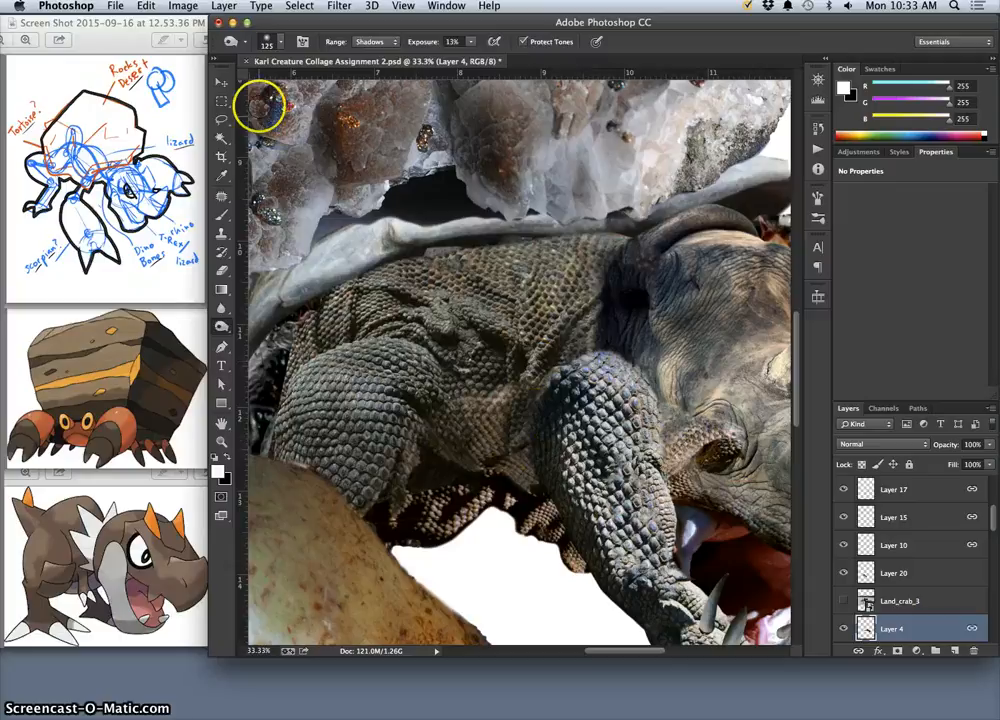
Select the scaly jaw's layer, Layer 9 copy, and burn its midtones at 13% exposure along the side facing the head.
{"action": "key", "text": "v"}
{"action": "left_click", "coordinate": [600, 410]}
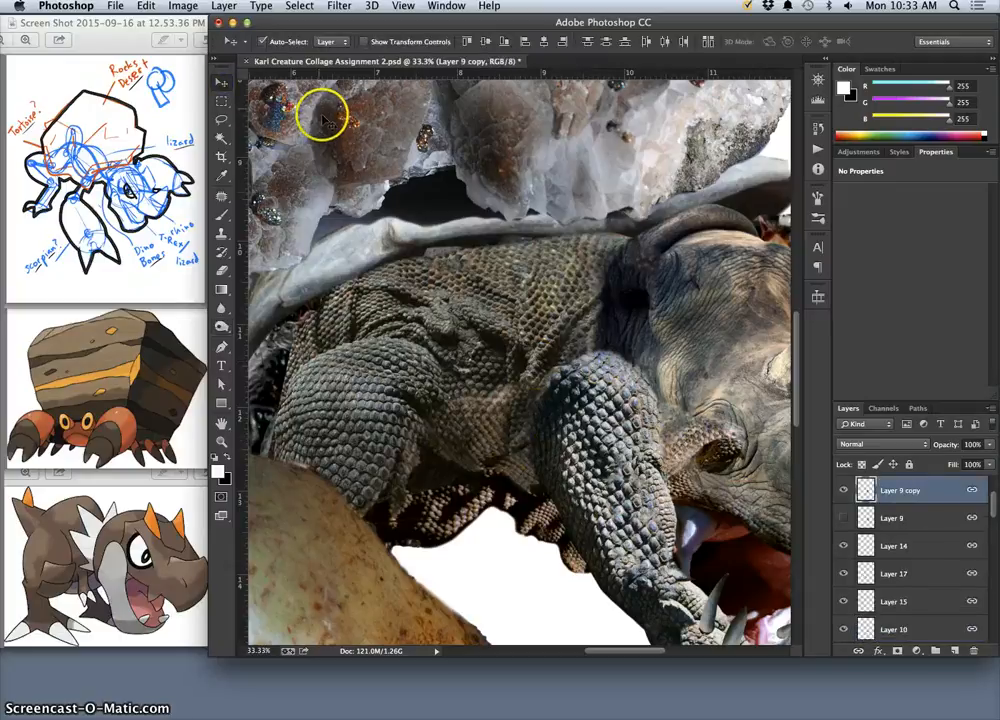
{"action": "left_click", "coordinate": [330, 42]}
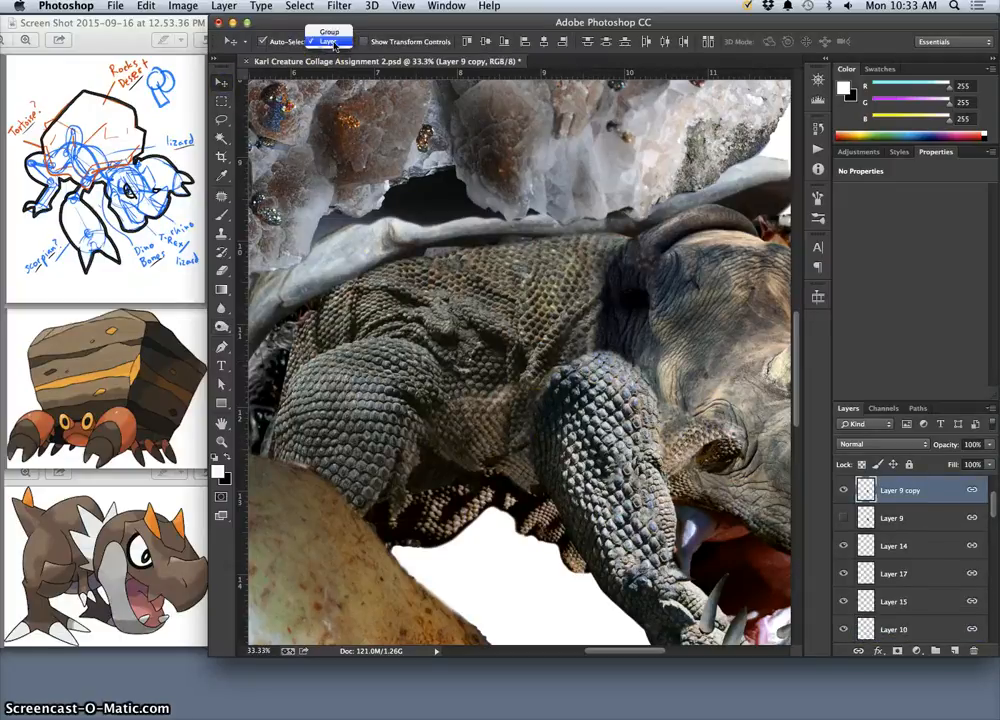
{"action": "left_click", "coordinate": [332, 42]}
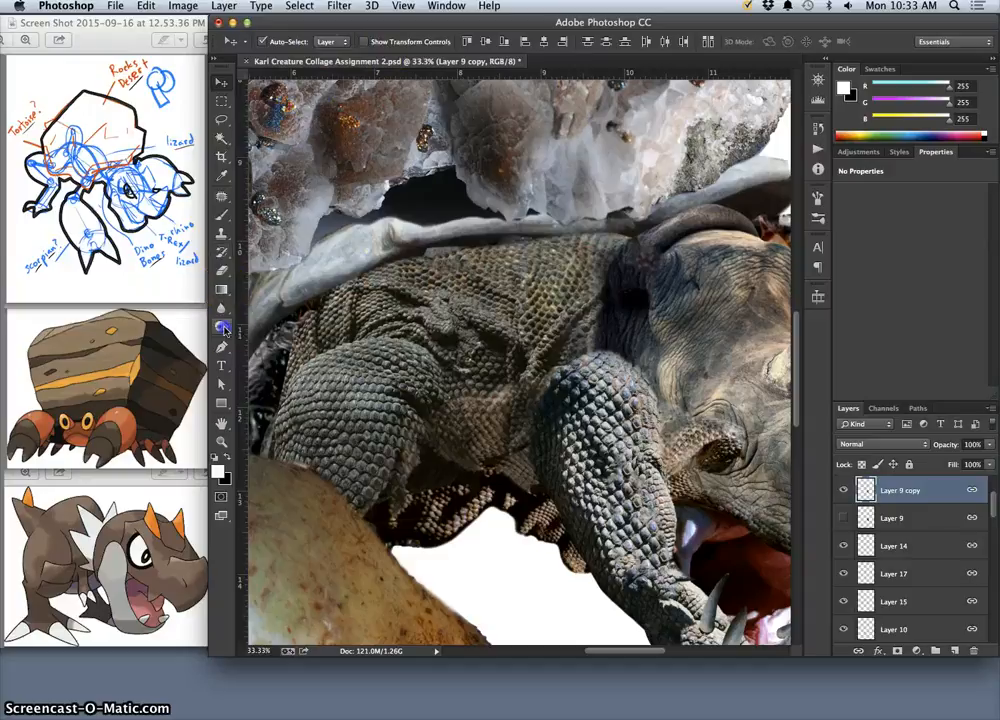
{"action": "left_click", "coordinate": [222, 327]}
{"action": "left_click", "coordinate": [376, 42]}
{"action": "left_click", "coordinate": [380, 53]}
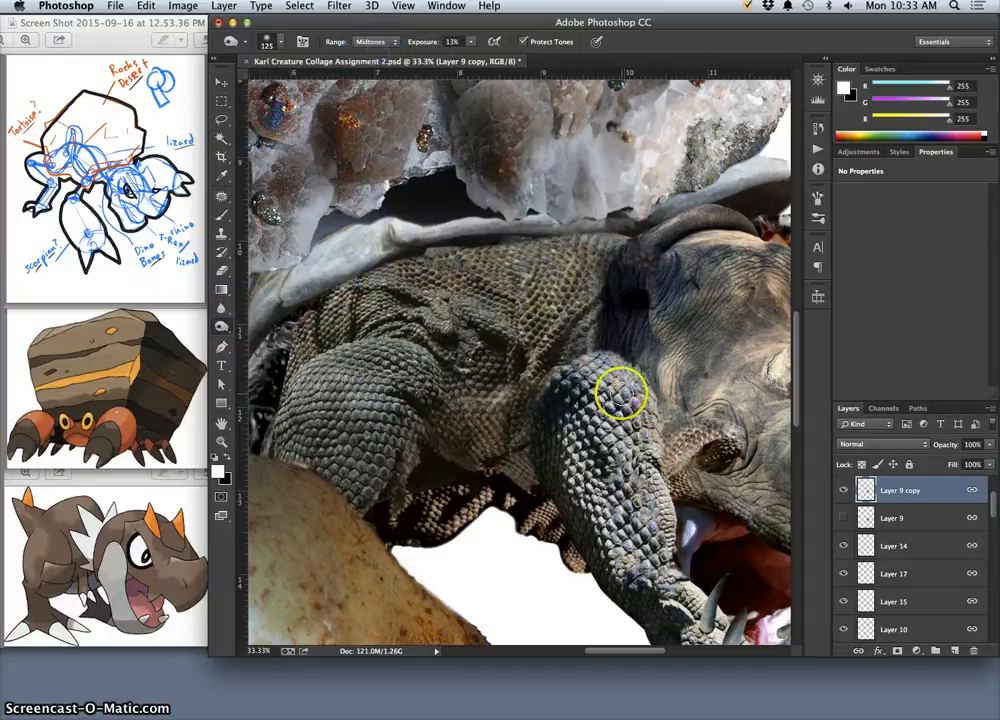
{"action": "mouse_move", "coordinate": [621, 393]}
{"action": "left_mouse_down"}
{"action": "mouse_move", "coordinate": [654, 484]}
{"action": "mouse_move", "coordinate": [653, 412]}
{"action": "mouse_move", "coordinate": [623, 379]}
{"action": "mouse_move", "coordinate": [633, 430]}
{"action": "left_mouse_up"}
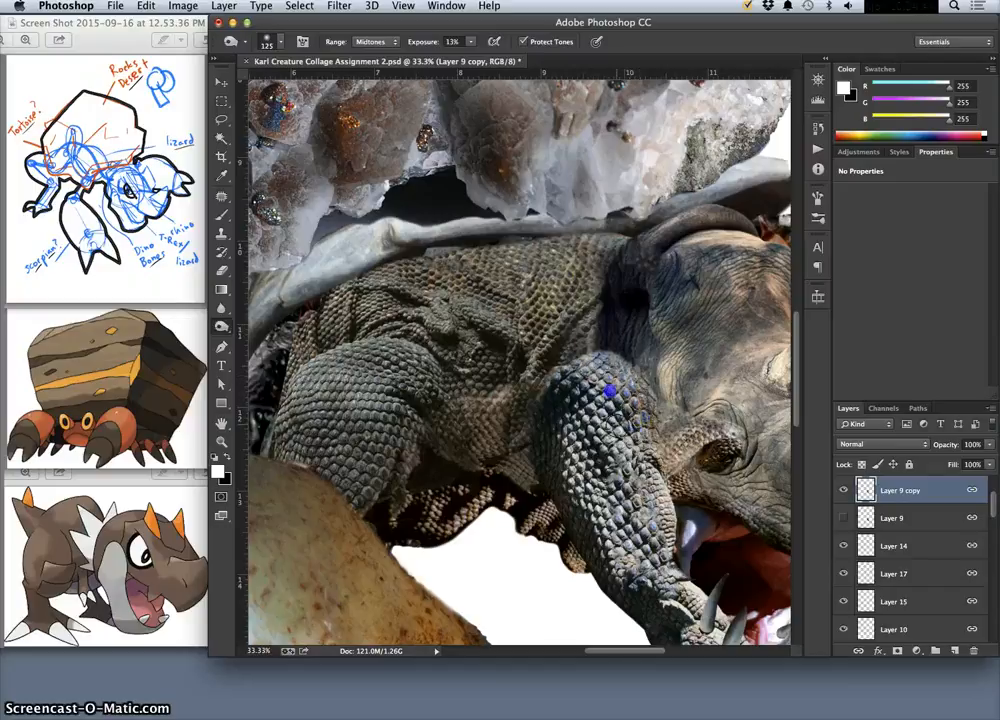
{"action": "left_click_drag", "start_coordinate": [654, 497], "coordinate": [595, 400]}
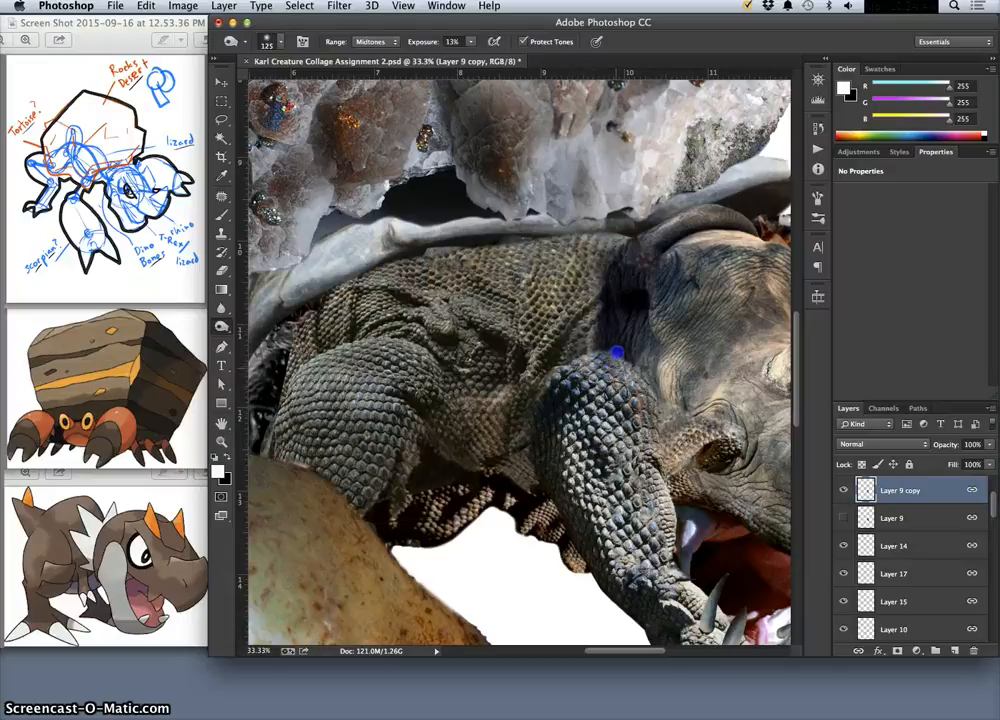
Darken the jaw's rounded upper end, middle scales and body-side edge with further midtone burning.
{"action": "mouse_move", "coordinate": [617, 353]}
{"action": "left_mouse_down"}
{"action": "mouse_move", "coordinate": [623, 401]}
{"action": "mouse_move", "coordinate": [633, 361]}
{"action": "mouse_move", "coordinate": [609, 404]}
{"action": "left_mouse_up"}
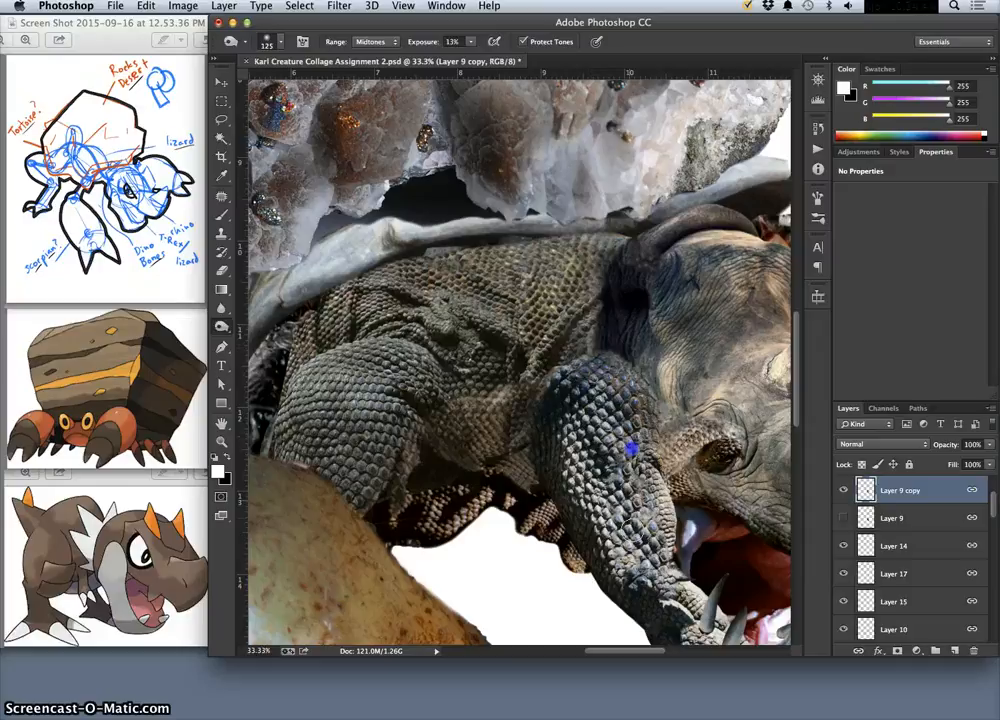
{"action": "mouse_move", "coordinate": [632, 451]}
{"action": "left_mouse_down"}
{"action": "mouse_move", "coordinate": [636, 489]}
{"action": "mouse_move", "coordinate": [625, 466]}
{"action": "mouse_move", "coordinate": [652, 491]}
{"action": "mouse_move", "coordinate": [641, 557]}
{"action": "left_mouse_up"}
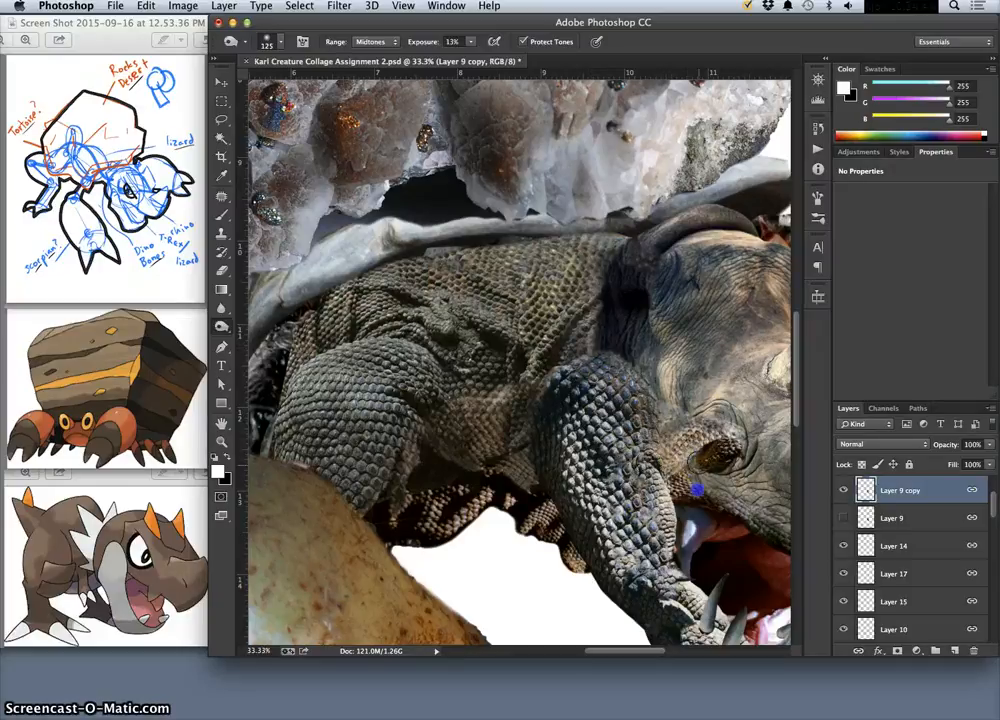
{"action": "left_click_drag", "start_coordinate": [576, 451], "coordinate": [570, 424]}
{"action": "left_click_drag", "start_coordinate": [553, 331], "coordinate": [529, 350]}
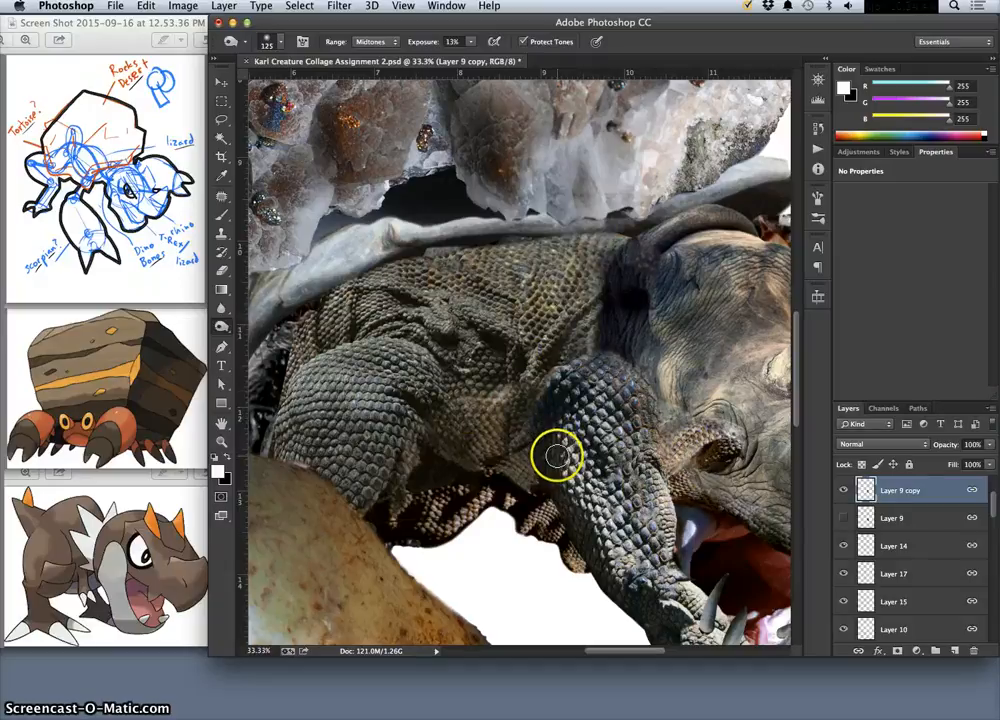
Burn Layer 9 copy's midtones around the mouth opening and on the front of the lower jaw.
{"action": "key", "text": "super+minus"}
{"action": "key", "text": "super+minus"}
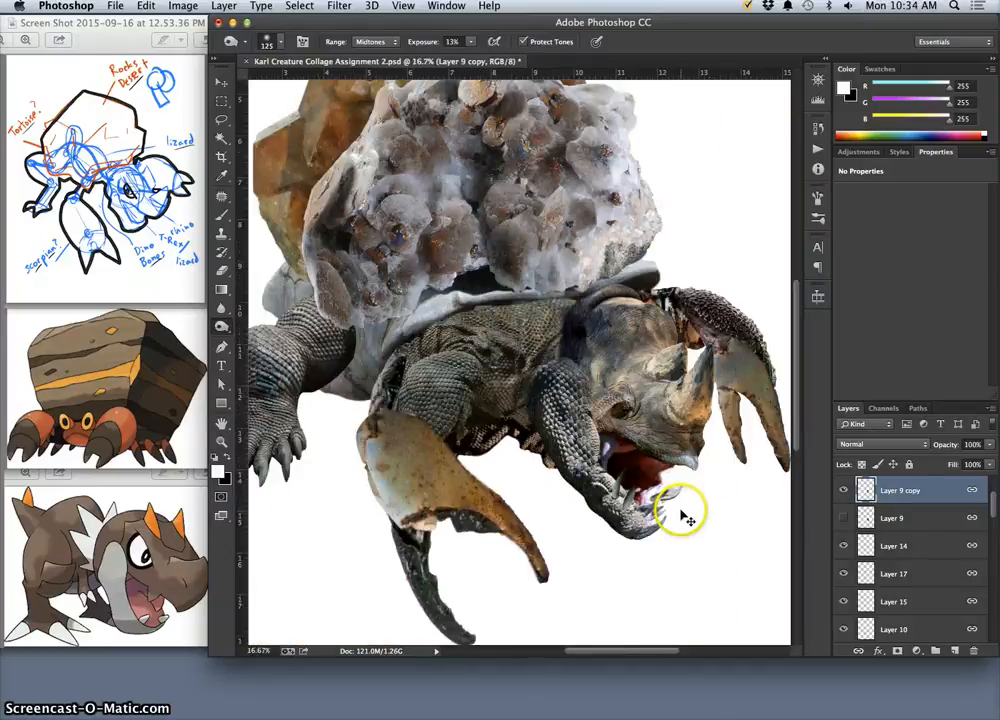
{"action": "left_click_drag", "start_coordinate": [690, 456], "coordinate": [669, 457]}
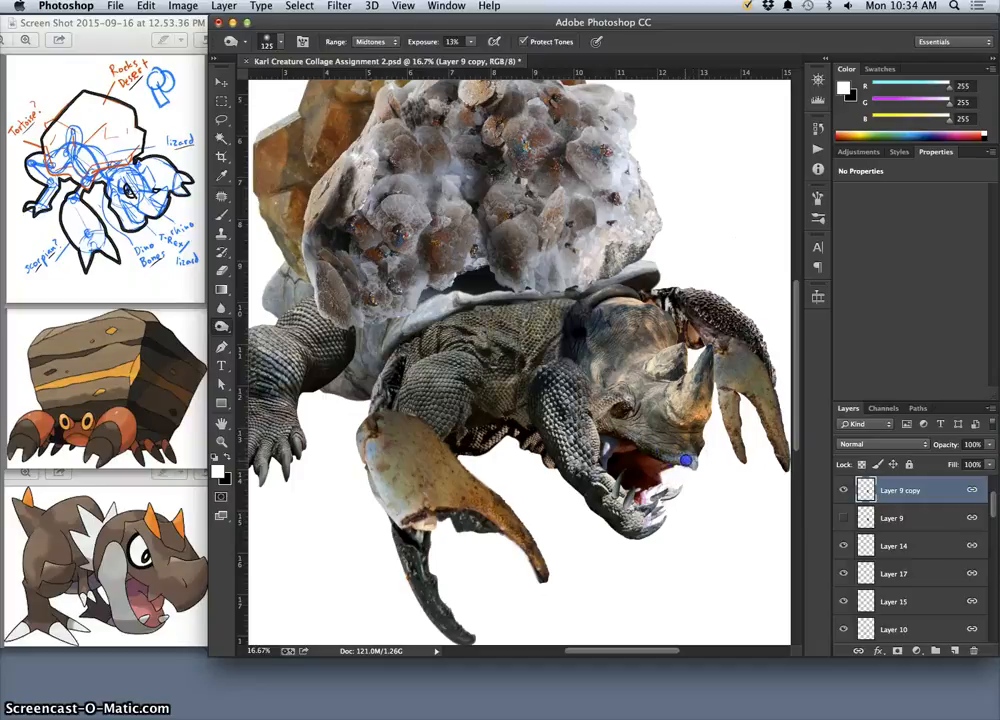
{"action": "left_click_drag", "start_coordinate": [688, 462], "coordinate": [631, 432]}
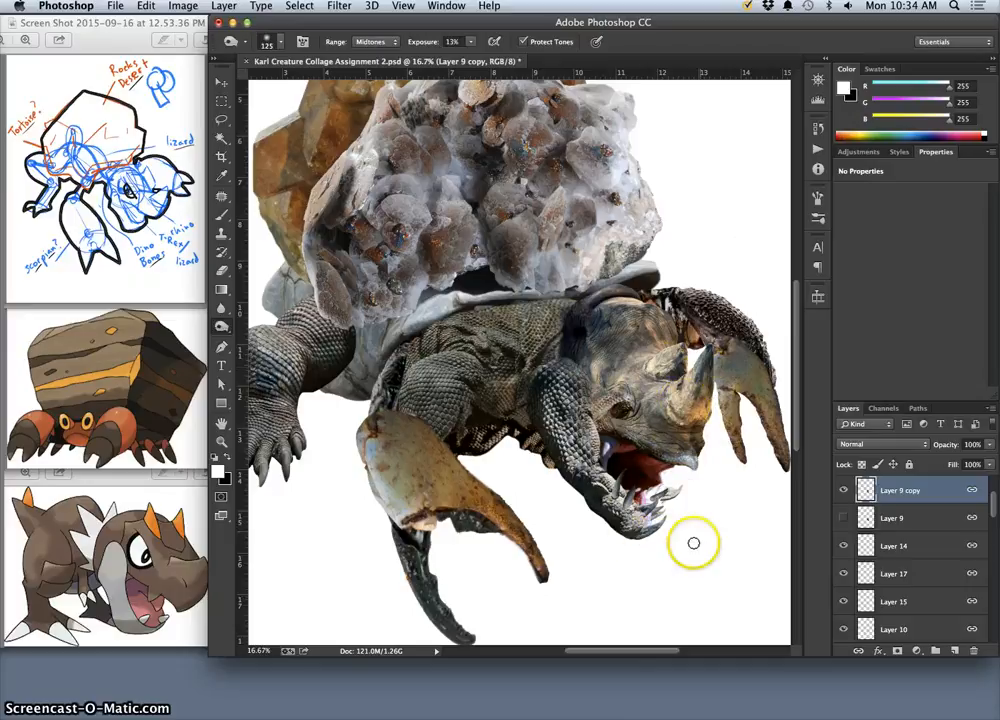
{"action": "left_click_drag", "start_coordinate": [621, 499], "coordinate": [625, 503]}
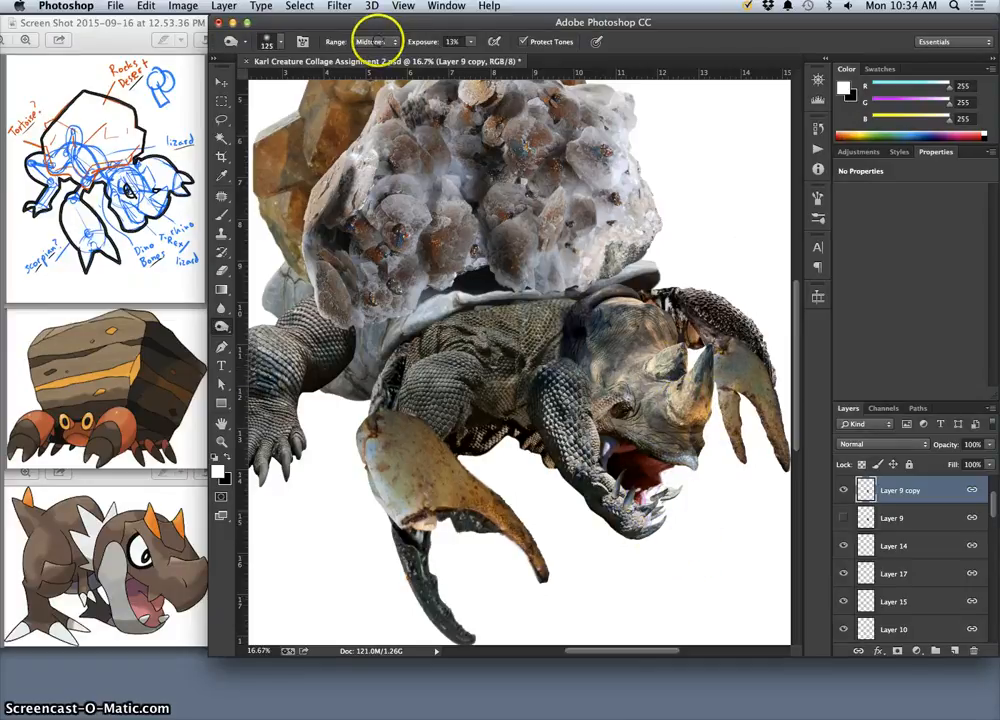
Burn the highlights around the lower jaw's teeth on Layer 9 copy with a 189 px brush.
{"action": "left_click", "coordinate": [370, 41]}
{"action": "left_click", "coordinate": [374, 50]}
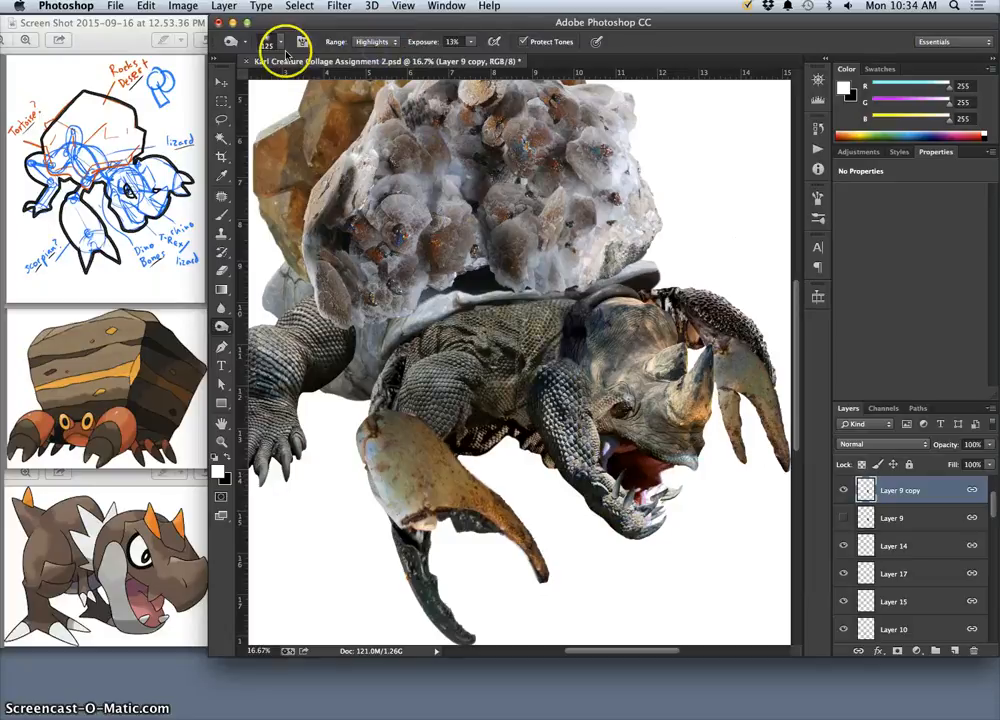
{"action": "left_click", "coordinate": [268, 41]}
{"action": "left_click_drag", "start_coordinate": [343, 85], "coordinate": [352, 85]}
{"action": "left_click_drag", "start_coordinate": [647, 511], "coordinate": [632, 515]}
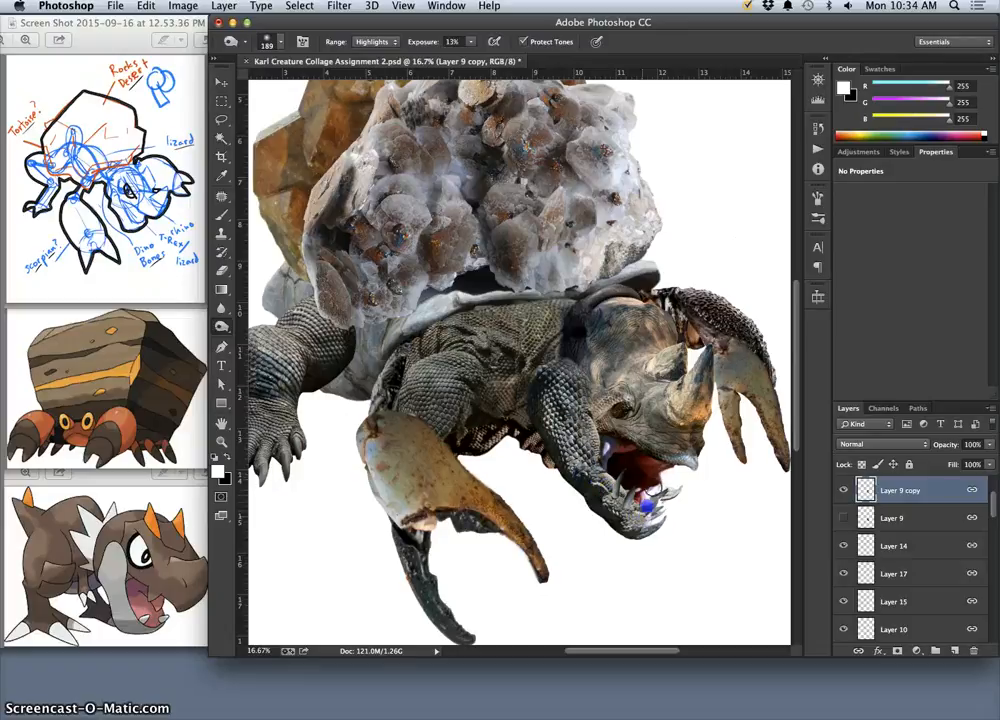
{"action": "key", "text": "super+equal"}
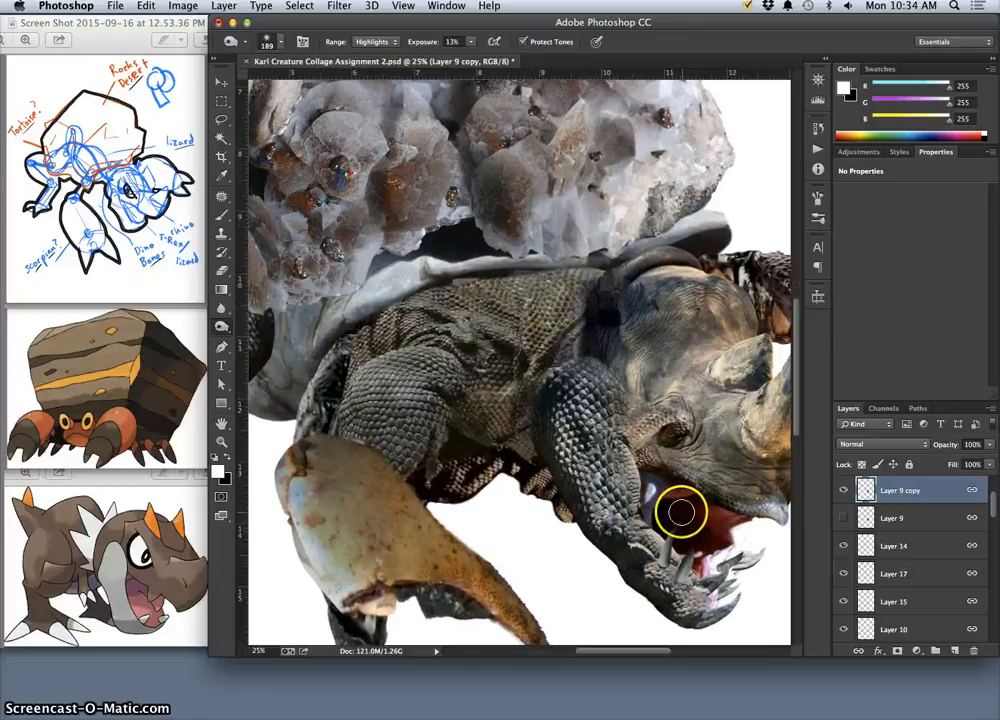
{"action": "left_click_drag", "start_coordinate": [661, 496], "coordinate": [554, 378]}
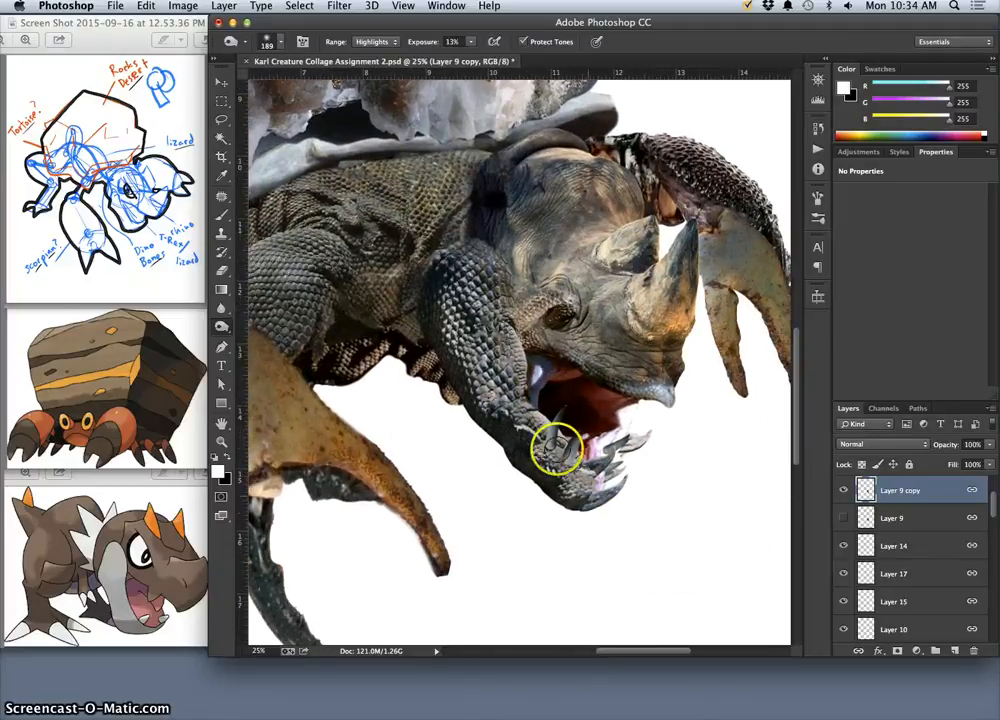
Burn the highlights along the jaw's scaly upper arm and beside the corner of the mouth on Layer 9 copy.
{"action": "mouse_move", "coordinate": [491, 367]}
{"action": "left_mouse_down"}
{"action": "mouse_move", "coordinate": [482, 383]}
{"action": "mouse_move", "coordinate": [463, 294]}
{"action": "left_mouse_up"}
{"action": "mouse_move", "coordinate": [580, 360]}
{"action": "left_mouse_down"}
{"action": "mouse_move", "coordinate": [573, 335]}
{"action": "mouse_move", "coordinate": [565, 342]}
{"action": "left_mouse_up"}
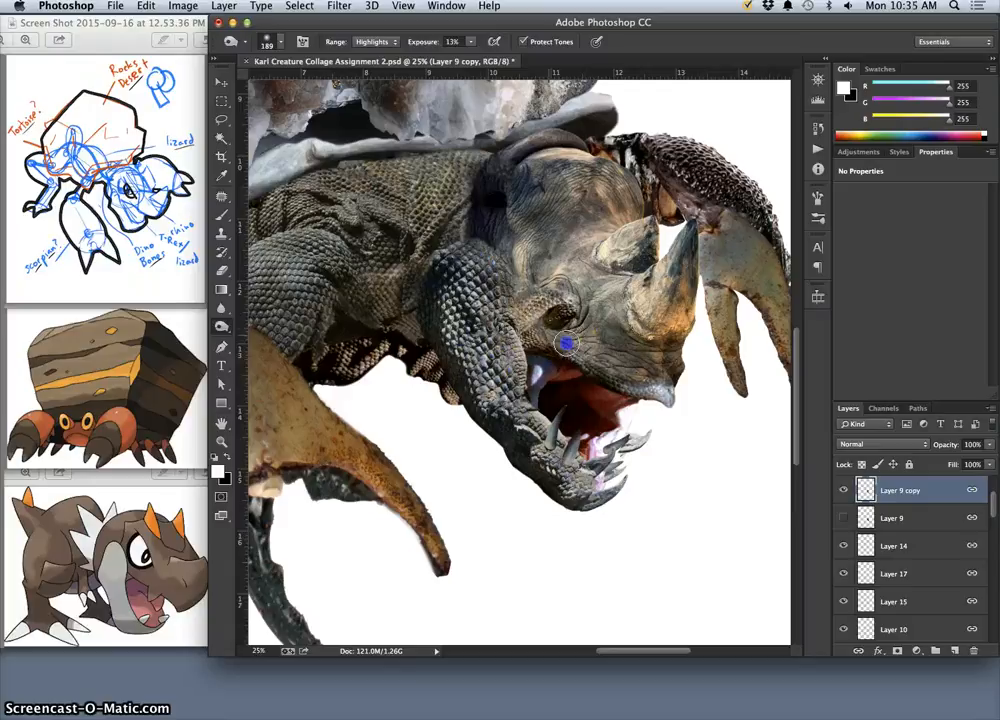
{"action": "scroll", "coordinate": [541, 432], "scroll_direction": "down", "scroll_amount": 2}
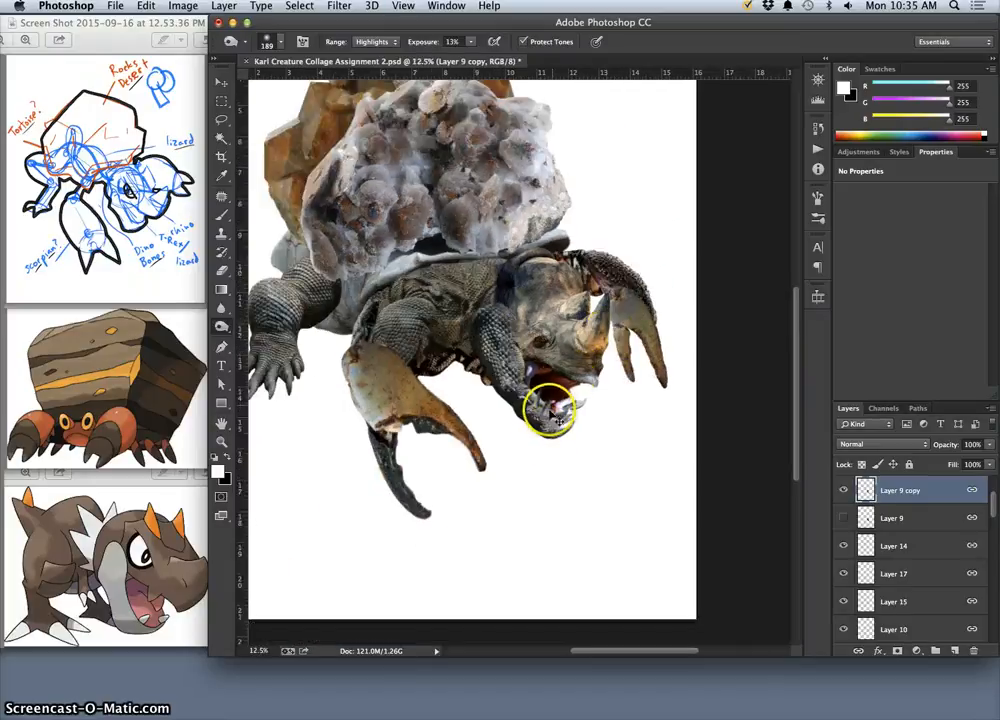
Warm the pale crystal cluster, Layer 7, with a midtone Color Balance of +21 red and +3 green, shifted toward yellow.
{"action": "left_click_drag", "start_coordinate": [525, 357], "coordinate": [620, 388]}
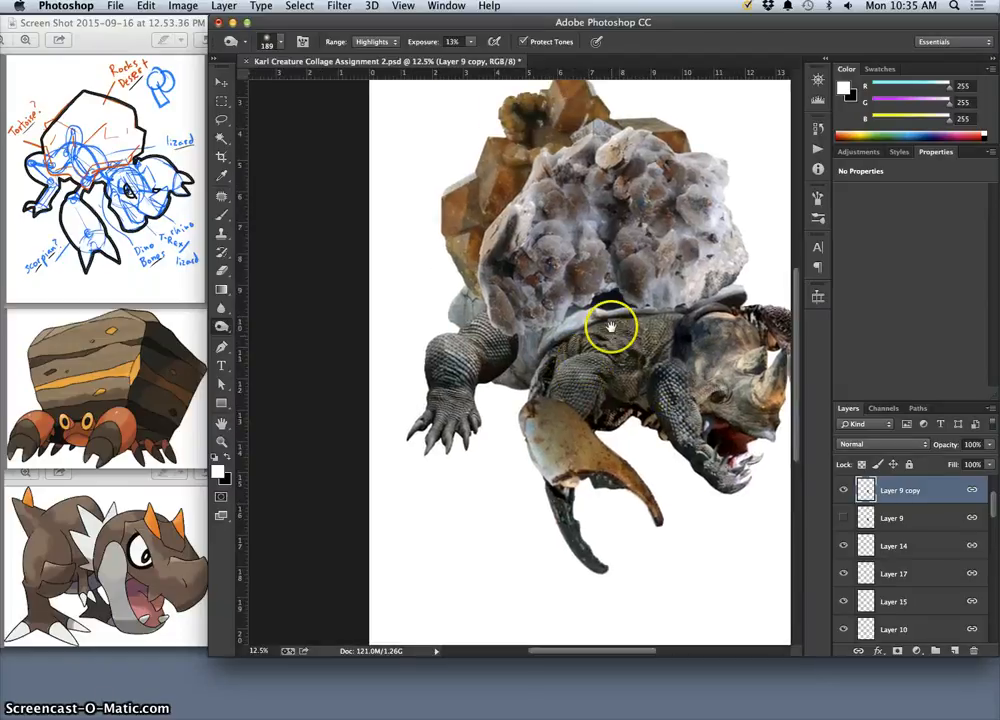
{"action": "left_click_drag", "start_coordinate": [480, 256], "coordinate": [430, 245]}
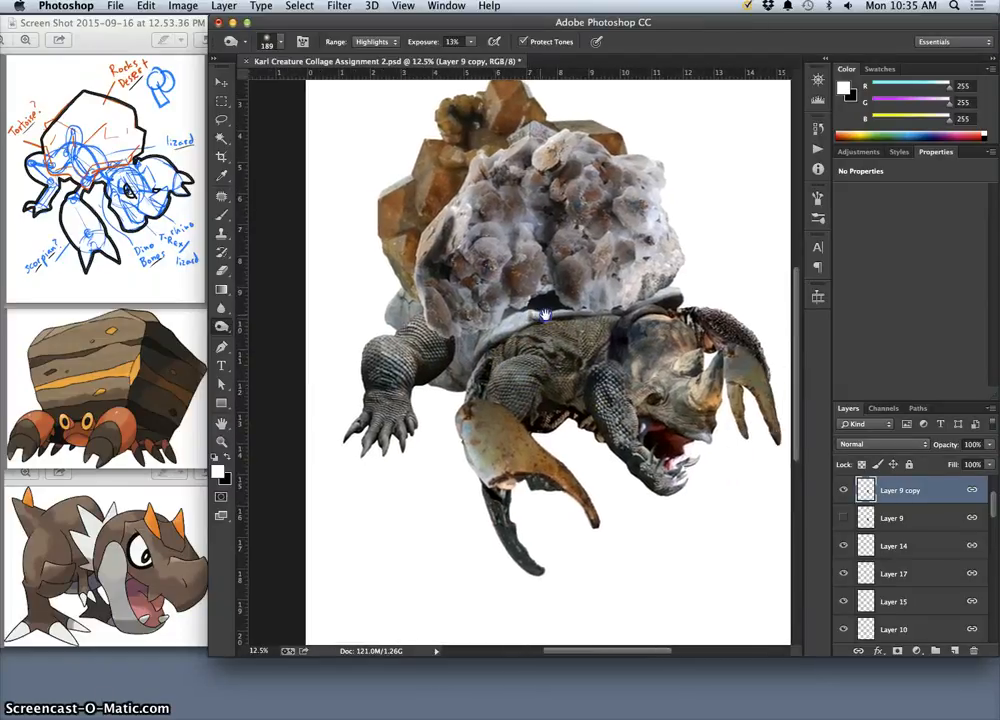
{"action": "left_click", "coordinate": [222, 84]}
{"action": "left_click", "coordinate": [428, 150]}
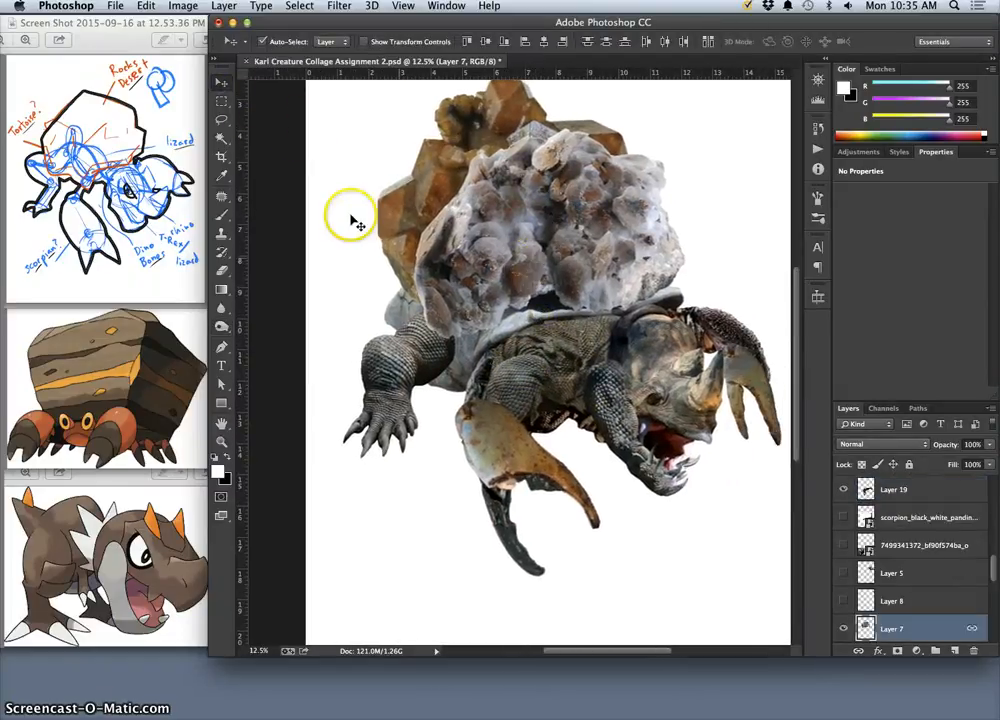
{"action": "left_click", "coordinate": [184, 8]}
{"action": "mouse_move", "coordinate": [176, 44]}
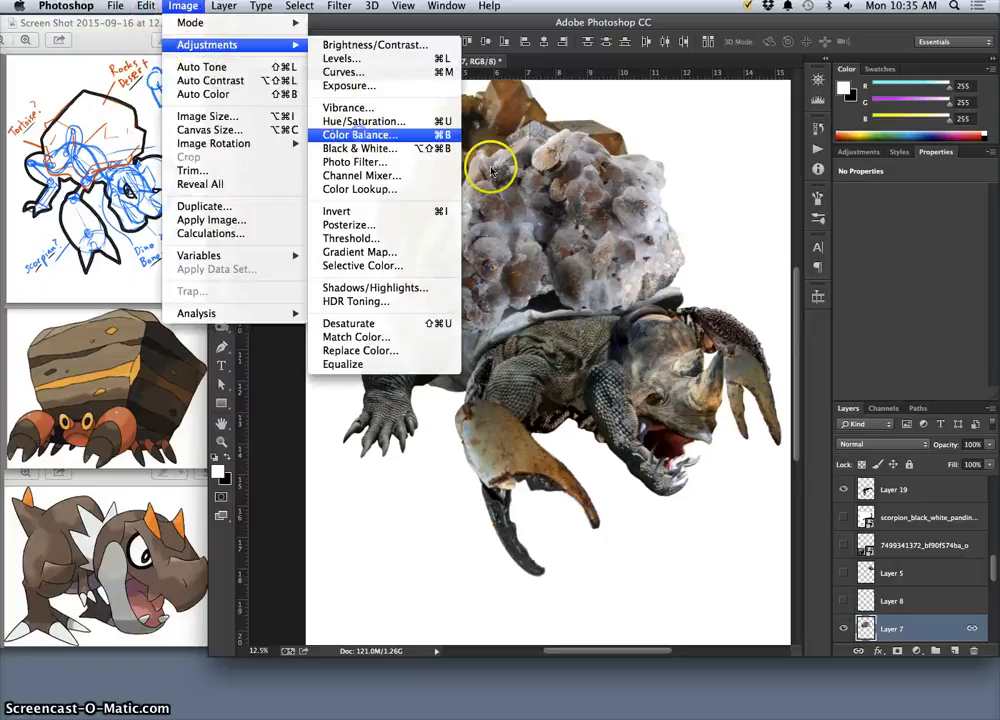
{"action": "left_click", "coordinate": [365, 134]}
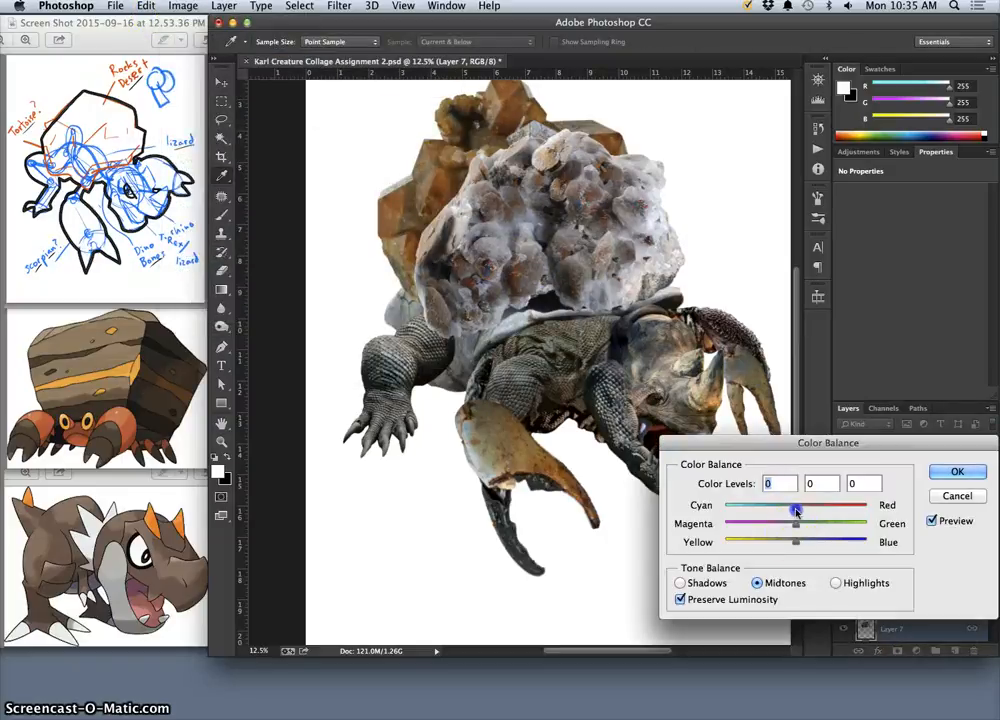
{"action": "mouse_move", "coordinate": [795, 507]}
{"action": "left_mouse_down"}
{"action": "mouse_move", "coordinate": [815, 508]}
{"action": "mouse_move", "coordinate": [781, 541]}
{"action": "mouse_move", "coordinate": [797, 528]}
{"action": "mouse_move", "coordinate": [787, 528]}
{"action": "mouse_move", "coordinate": [809, 528]}
{"action": "mouse_move", "coordinate": [797, 526]}
{"action": "left_mouse_up"}
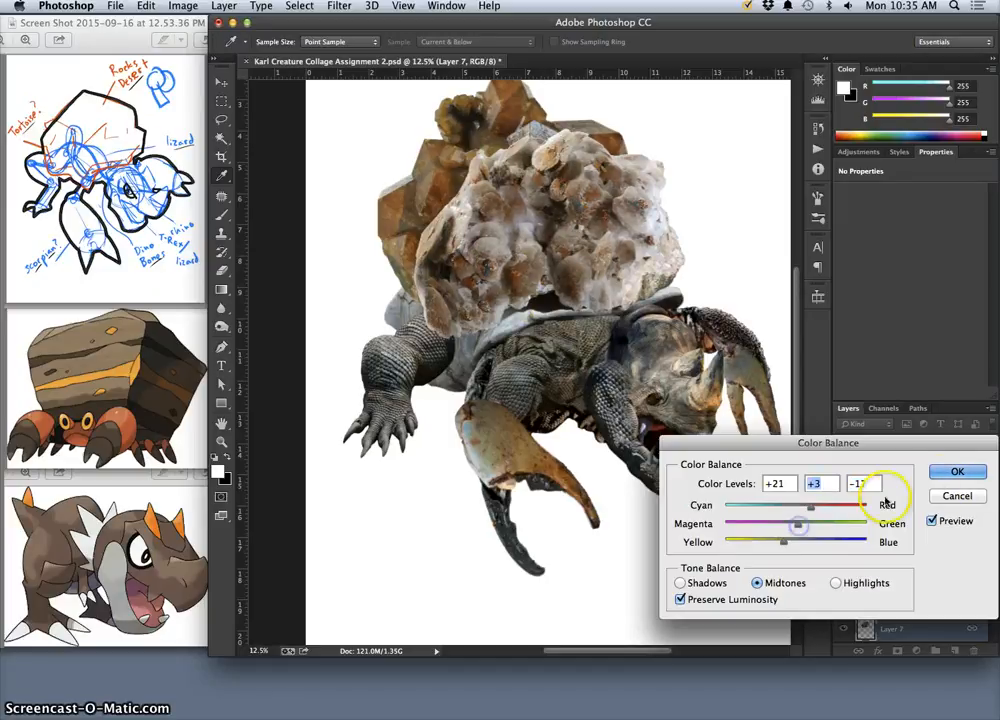
{"action": "left_click", "coordinate": [952, 472]}
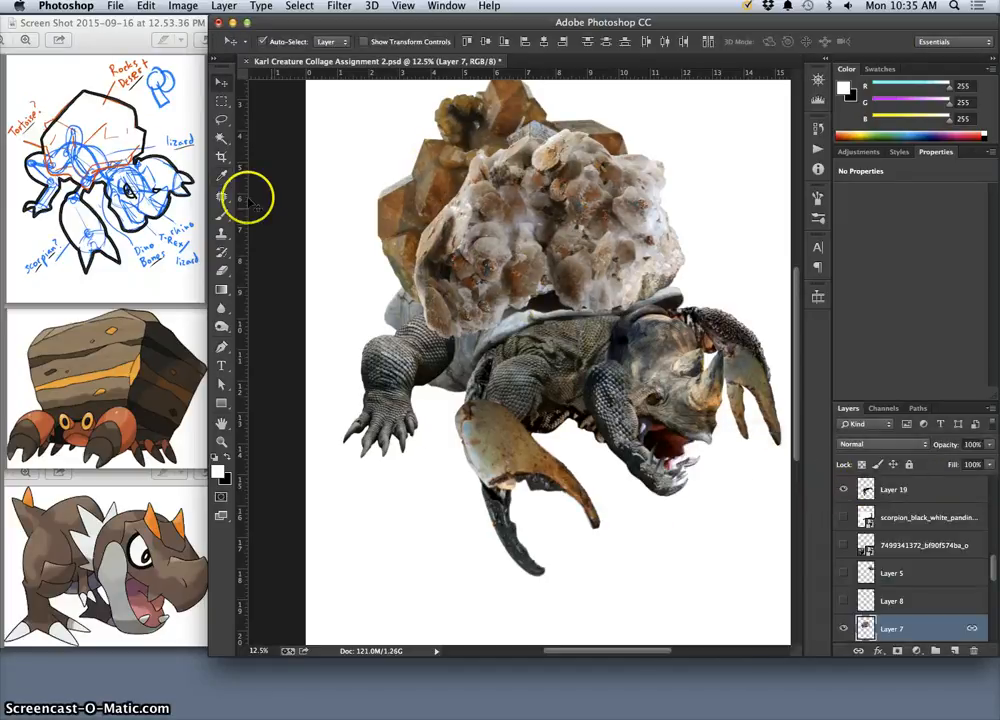
Try to fade the pale crystals' upper-left edge on Layer 7 into the orange crystals with a 157 px Eraser at 44% opacity.
{"action": "left_click", "coordinate": [222, 269]}
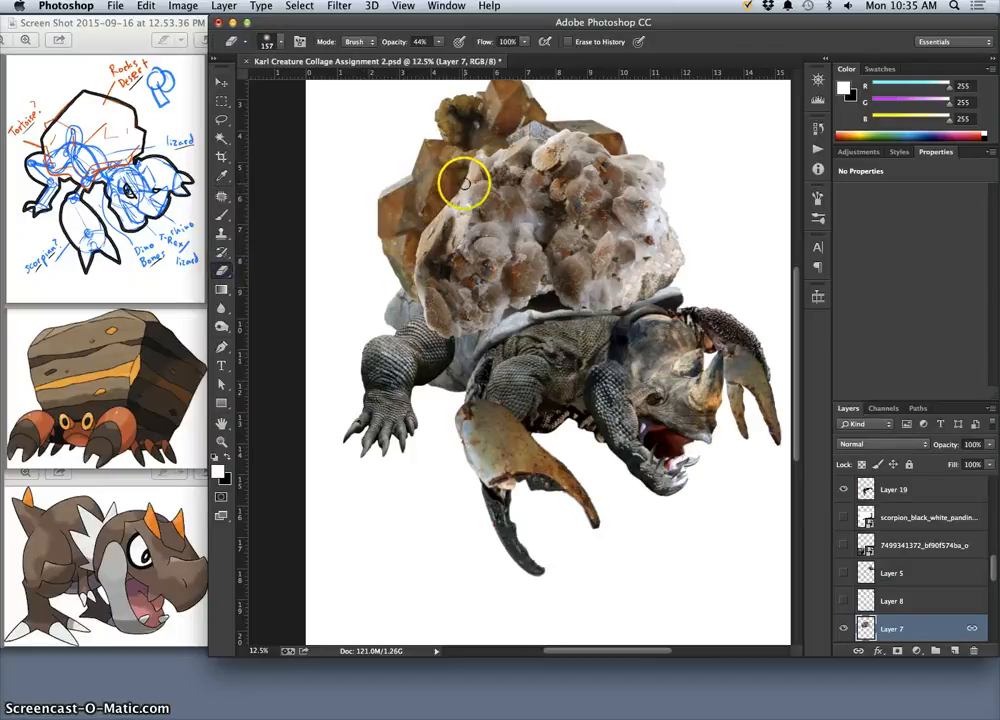
{"action": "left_click_drag", "start_coordinate": [469, 178], "coordinate": [462, 188]}
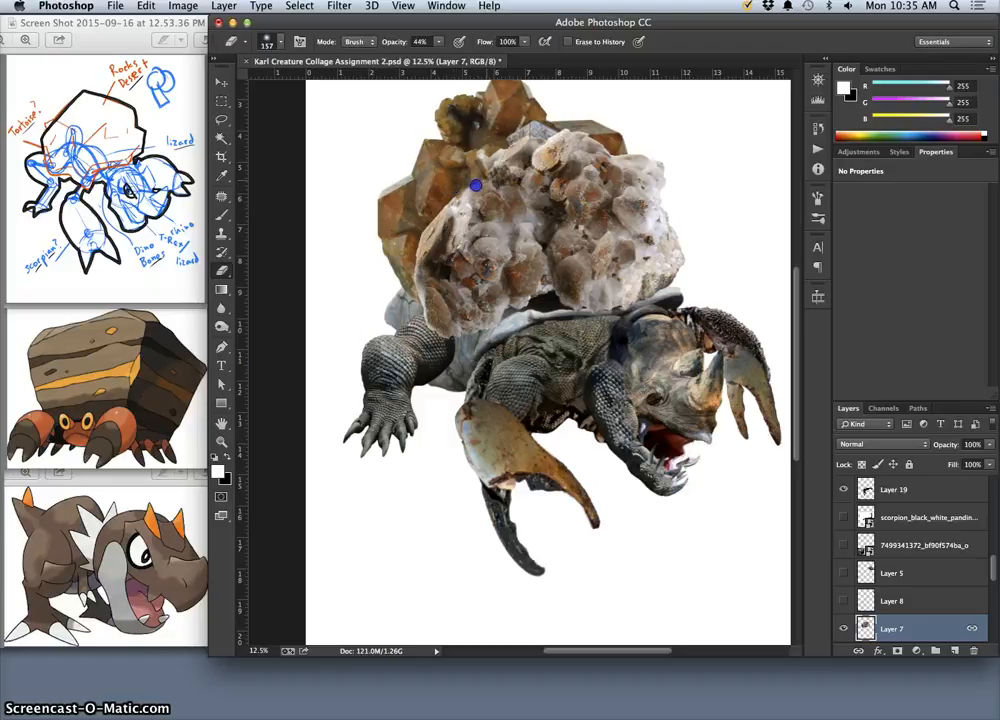
{"action": "left_click", "coordinate": [491, 195]}
{"action": "left_click", "coordinate": [470, 184]}
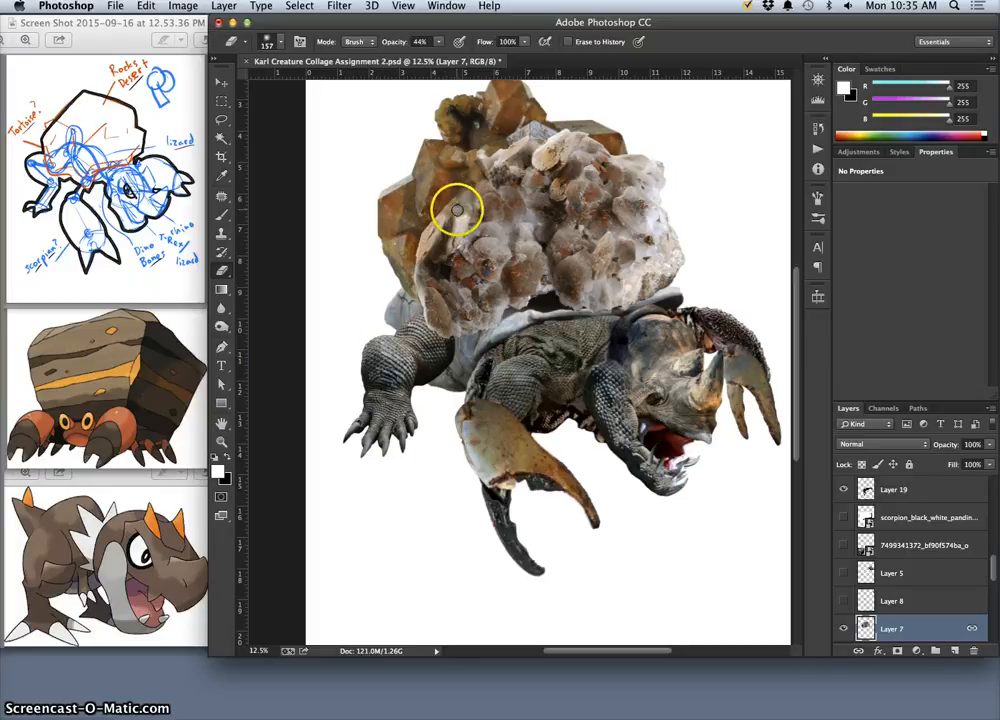
{"action": "left_click_drag", "start_coordinate": [459, 212], "coordinate": [452, 236]}
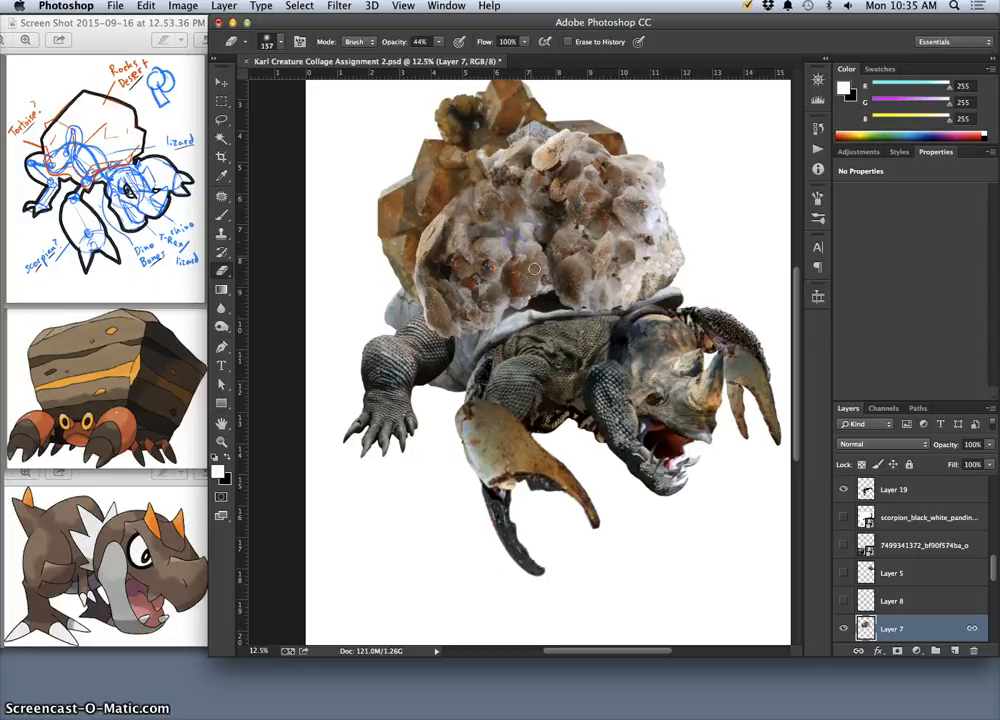
{"action": "mouse_move", "coordinate": [570, 320]}
{"action": "left_mouse_down"}
{"action": "mouse_move", "coordinate": [569, 266]}
{"action": "mouse_move", "coordinate": [537, 265]}
{"action": "mouse_move", "coordinate": [541, 229]}
{"action": "left_mouse_up"}
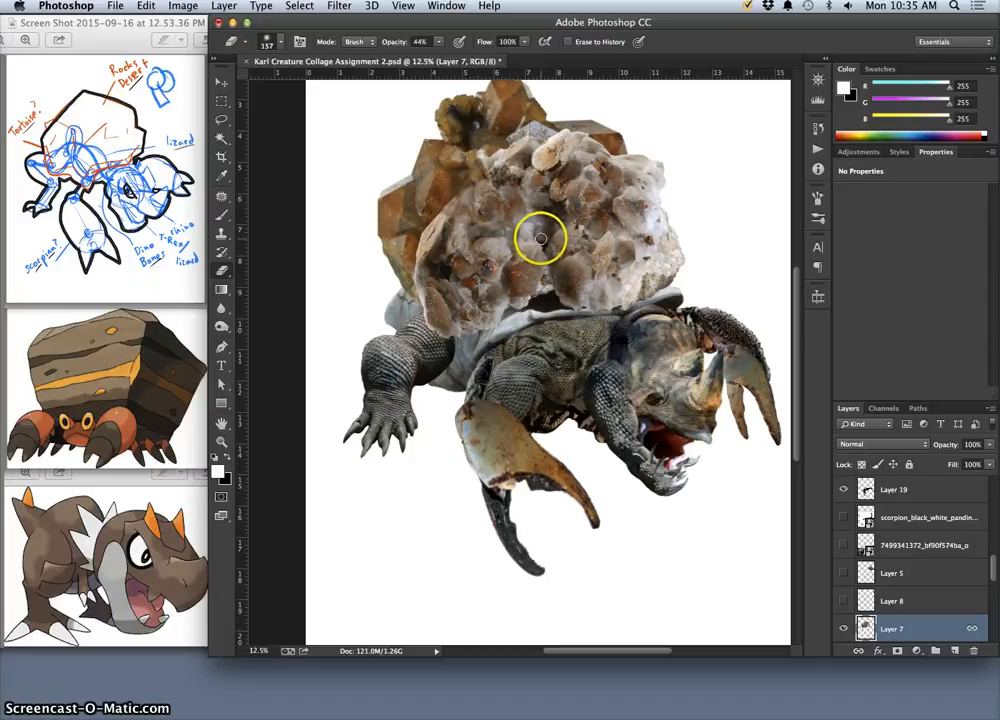
Undo the eraser strokes on Layer 7 by returning to the Color Balance history state.
{"action": "key", "text": "alt+super+z"}
{"action": "key", "text": "alt+super+z"}
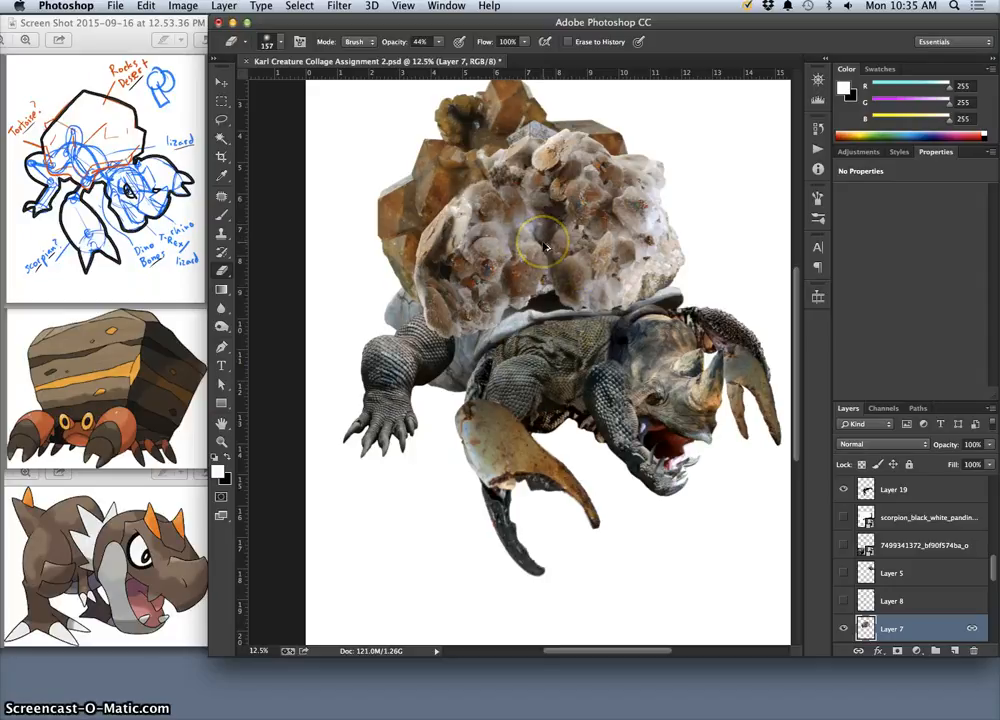
{"action": "key", "text": "alt+super+z"}
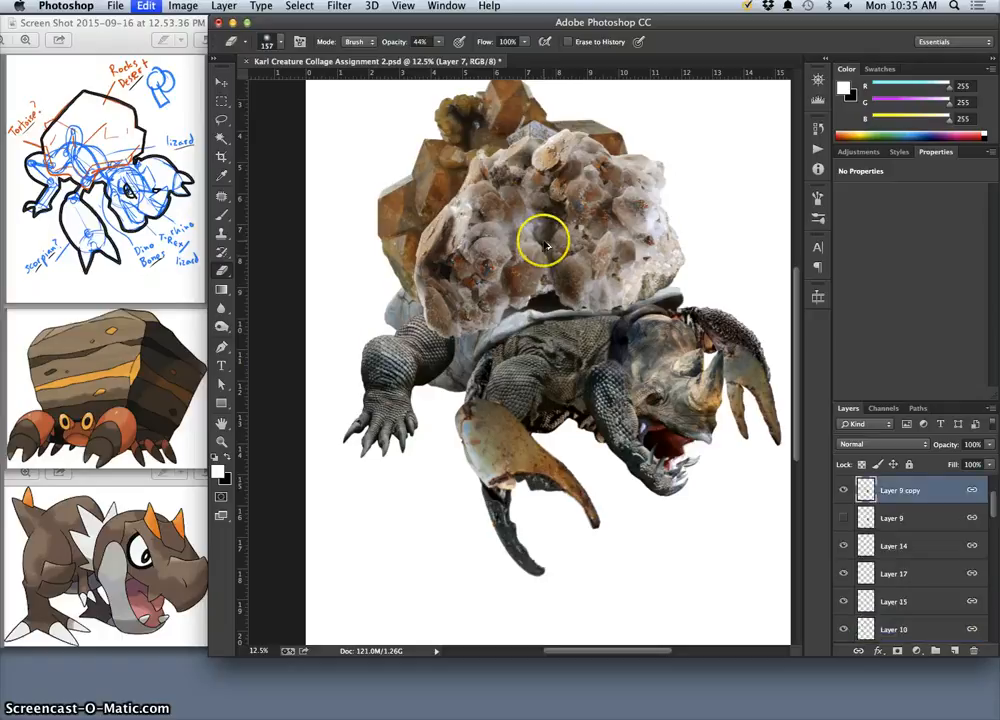
{"action": "left_click", "coordinate": [818, 128]}
{"action": "left_click", "coordinate": [736, 341]}
{"action": "left_click", "coordinate": [736, 358]}
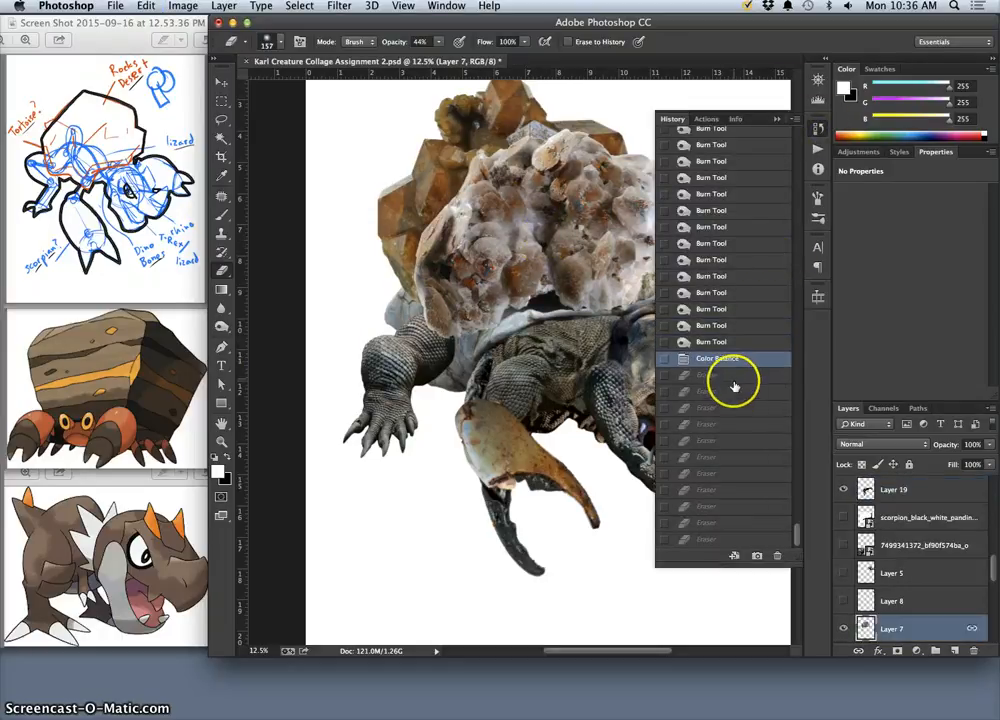
{"action": "left_click", "coordinate": [605, 106]}
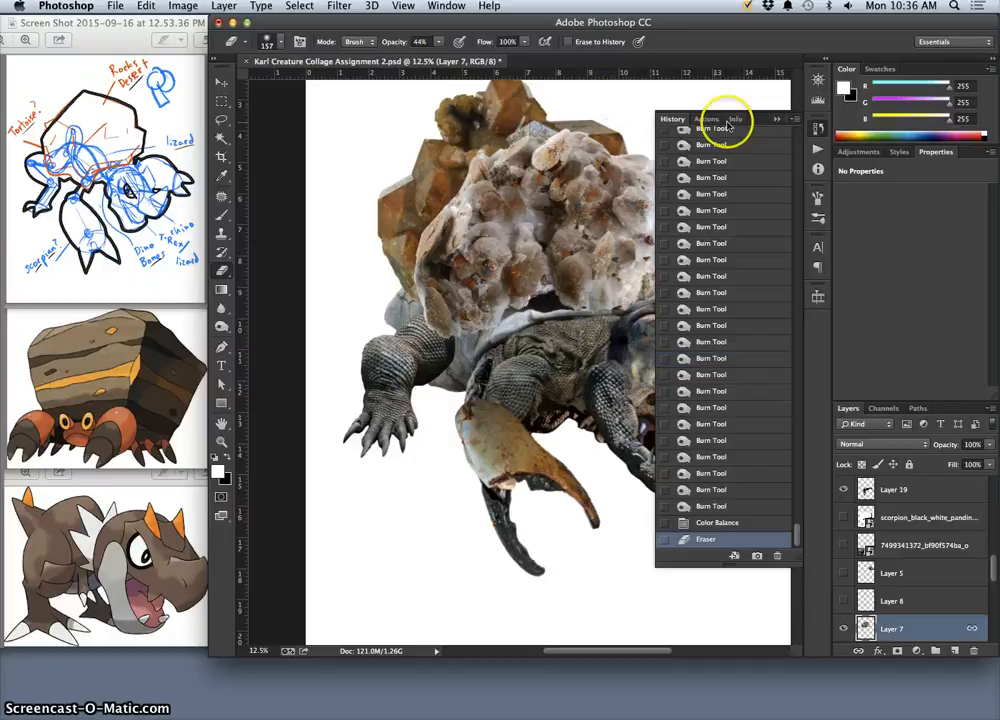
{"action": "left_click", "coordinate": [776, 120]}
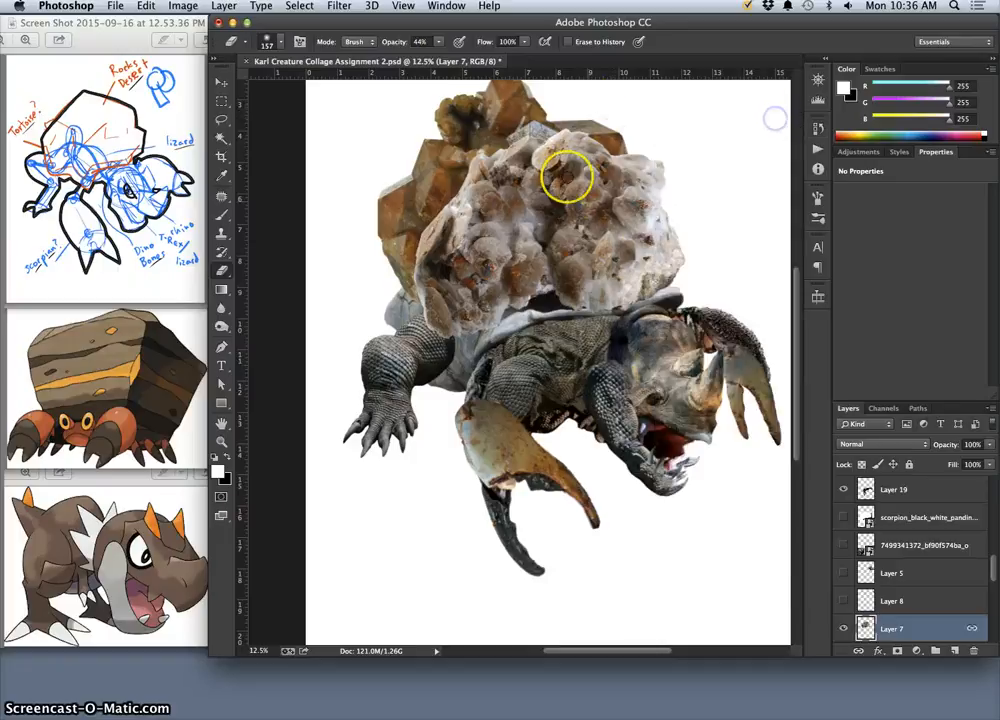
Burn the highlights across the left and upper parts of Layer 7's pale crystals with a 450 px brush at 13% exposure.
{"action": "left_click", "coordinate": [176, 7]}
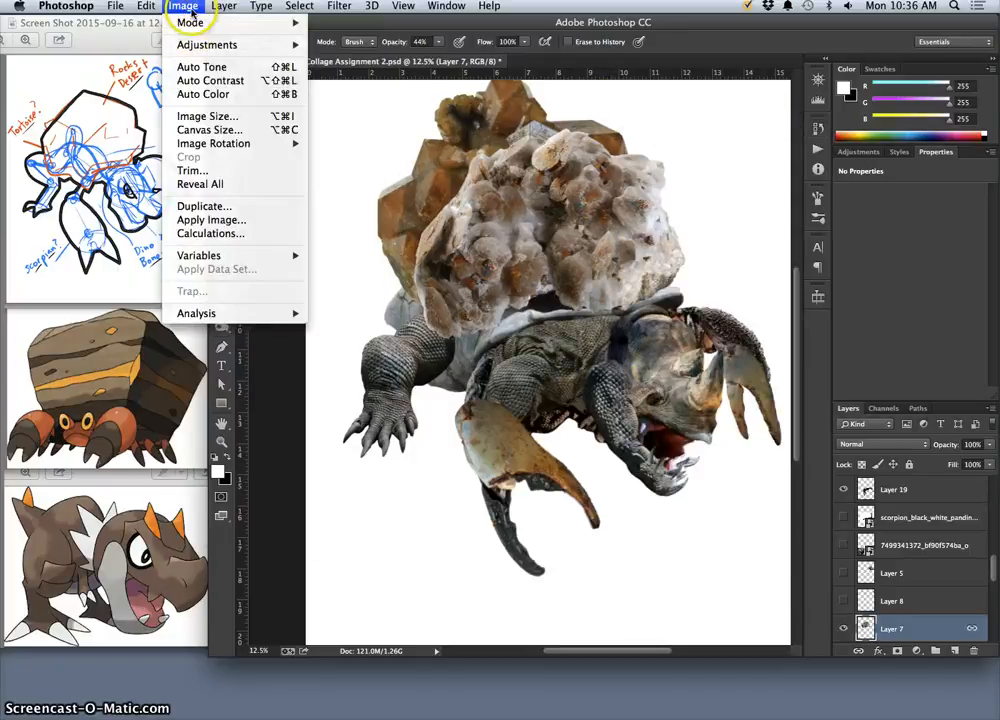
{"action": "left_click", "coordinate": [391, 116]}
{"action": "left_click", "coordinate": [222, 328]}
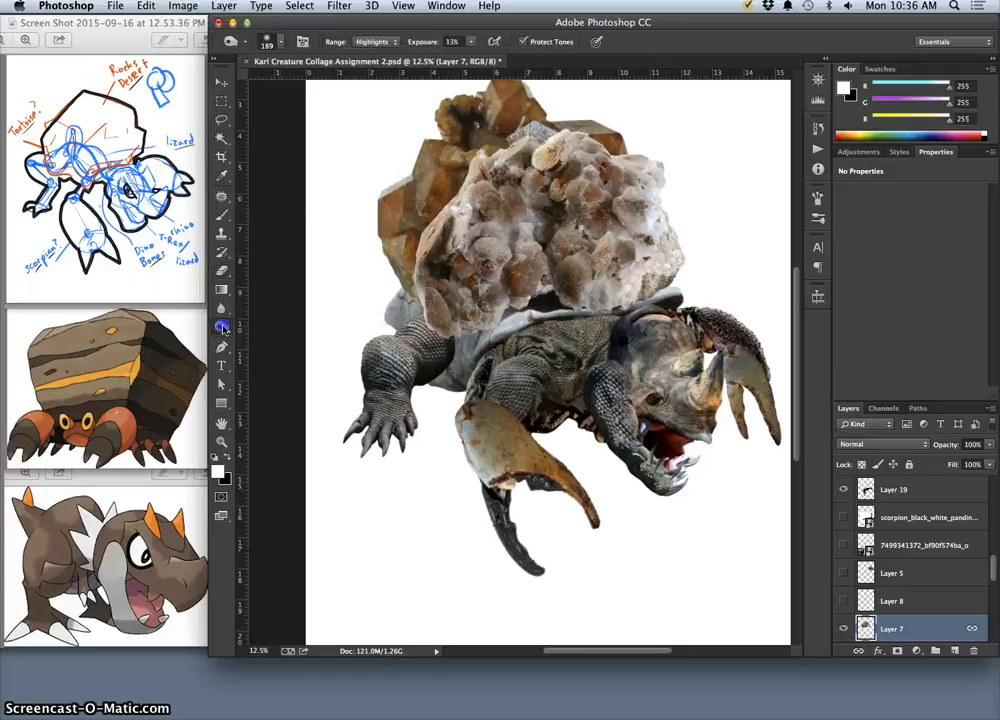
{"action": "left_click", "coordinate": [274, 41]}
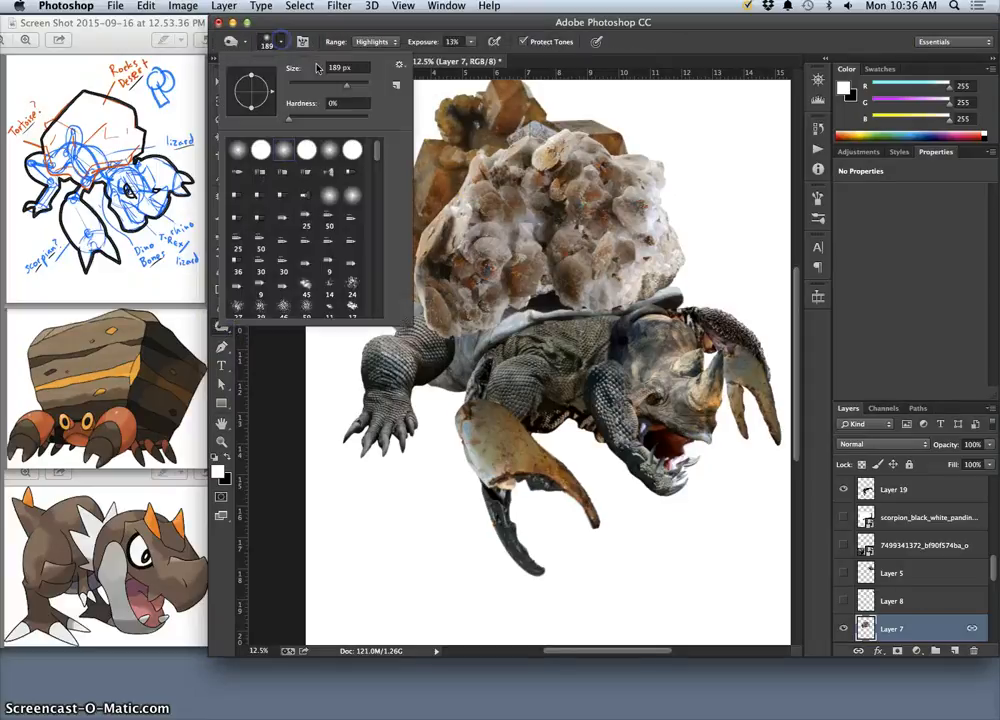
{"action": "left_click_drag", "start_coordinate": [346, 85], "coordinate": [357, 85]}
{"action": "mouse_move", "coordinate": [498, 154]}
{"action": "left_mouse_down"}
{"action": "mouse_move", "coordinate": [438, 241]}
{"action": "mouse_move", "coordinate": [453, 194]}
{"action": "mouse_move", "coordinate": [418, 240]}
{"action": "mouse_move", "coordinate": [455, 213]}
{"action": "mouse_move", "coordinate": [430, 280]}
{"action": "mouse_move", "coordinate": [466, 219]}
{"action": "mouse_move", "coordinate": [453, 268]}
{"action": "mouse_move", "coordinate": [476, 219]}
{"action": "mouse_move", "coordinate": [523, 240]}
{"action": "mouse_move", "coordinate": [500, 317]}
{"action": "mouse_move", "coordinate": [468, 280]}
{"action": "mouse_move", "coordinate": [432, 280]}
{"action": "mouse_move", "coordinate": [420, 319]}
{"action": "mouse_move", "coordinate": [431, 330]}
{"action": "mouse_move", "coordinate": [408, 270]}
{"action": "mouse_move", "coordinate": [420, 313]}
{"action": "mouse_move", "coordinate": [408, 261]}
{"action": "mouse_move", "coordinate": [410, 288]}
{"action": "mouse_move", "coordinate": [409, 276]}
{"action": "mouse_move", "coordinate": [505, 302]}
{"action": "left_mouse_up"}
{"action": "mouse_move", "coordinate": [553, 269]}
{"action": "left_mouse_down"}
{"action": "mouse_move", "coordinate": [520, 143]}
{"action": "mouse_move", "coordinate": [590, 133]}
{"action": "mouse_move", "coordinate": [598, 150]}
{"action": "mouse_move", "coordinate": [652, 165]}
{"action": "mouse_move", "coordinate": [638, 163]}
{"action": "mouse_move", "coordinate": [642, 205]}
{"action": "mouse_move", "coordinate": [663, 252]}
{"action": "mouse_move", "coordinate": [569, 134]}
{"action": "mouse_move", "coordinate": [504, 163]}
{"action": "mouse_move", "coordinate": [501, 137]}
{"action": "mouse_move", "coordinate": [493, 153]}
{"action": "left_mouse_up"}
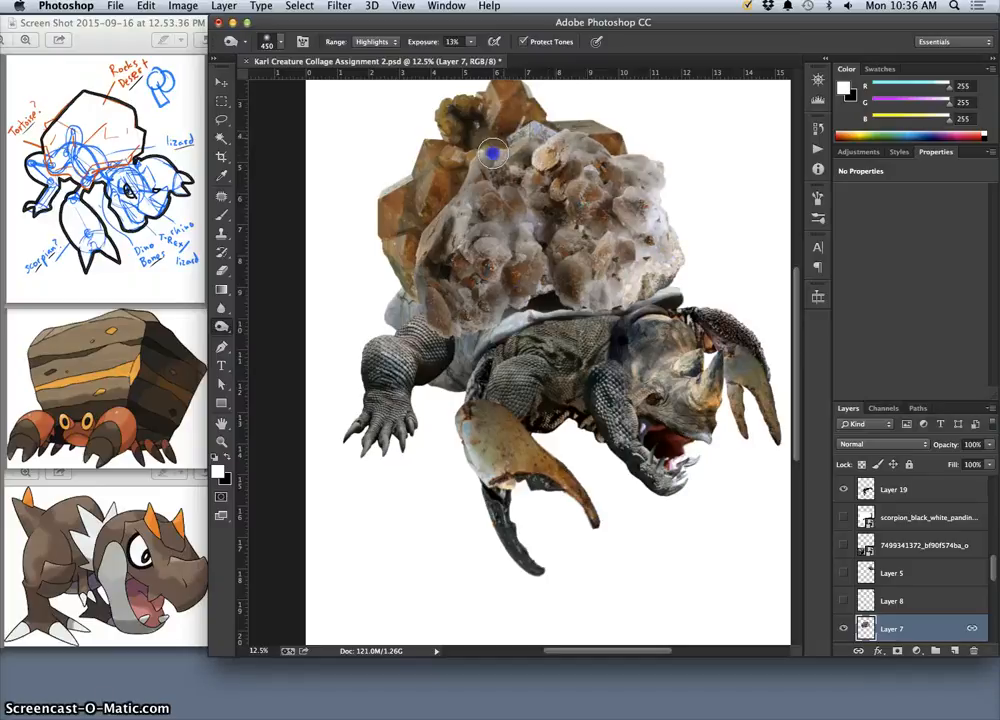
Soften the pale crystals' upper-left edge on Layer 7 into the orange crystals with a 157 px Eraser at 44% opacity.
{"action": "left_click", "coordinate": [222, 270]}
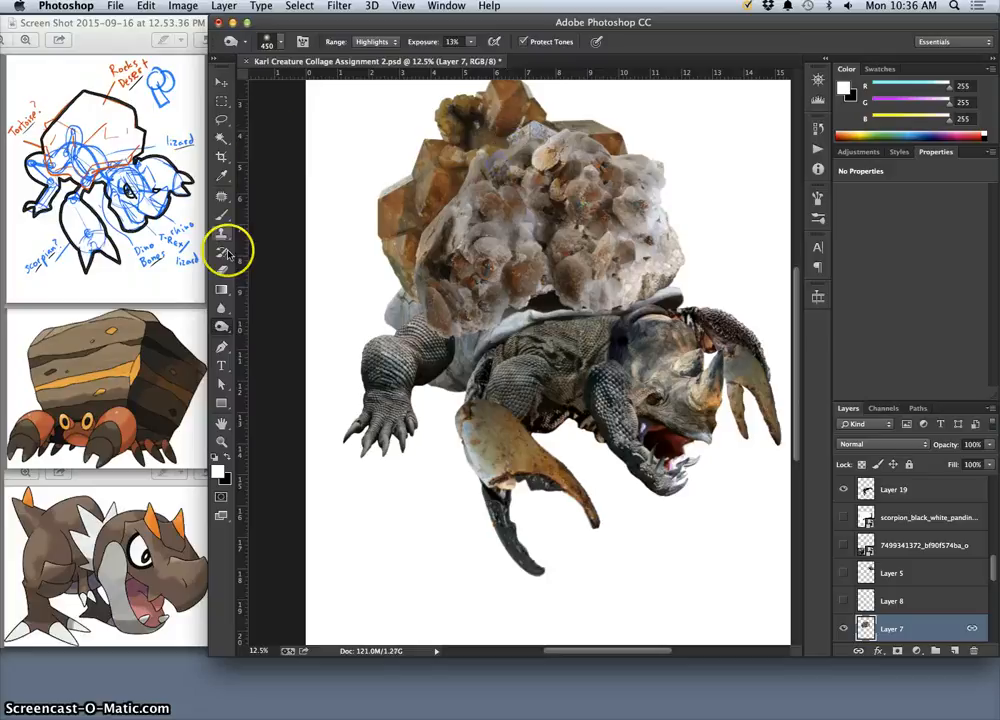
{"action": "left_click", "coordinate": [500, 157]}
{"action": "left_click_drag", "start_coordinate": [500, 157], "coordinate": [484, 158]}
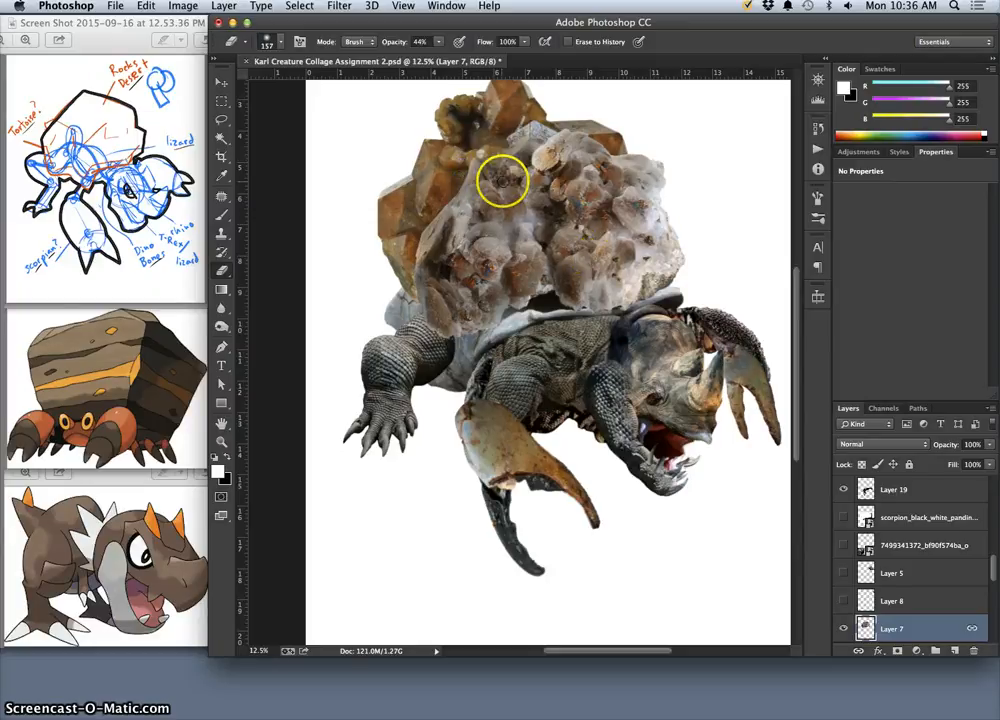
{"action": "mouse_move", "coordinate": [520, 147]}
{"action": "left_mouse_down"}
{"action": "mouse_move", "coordinate": [524, 137]}
{"action": "mouse_move", "coordinate": [511, 156]}
{"action": "mouse_move", "coordinate": [511, 141]}
{"action": "left_mouse_up"}
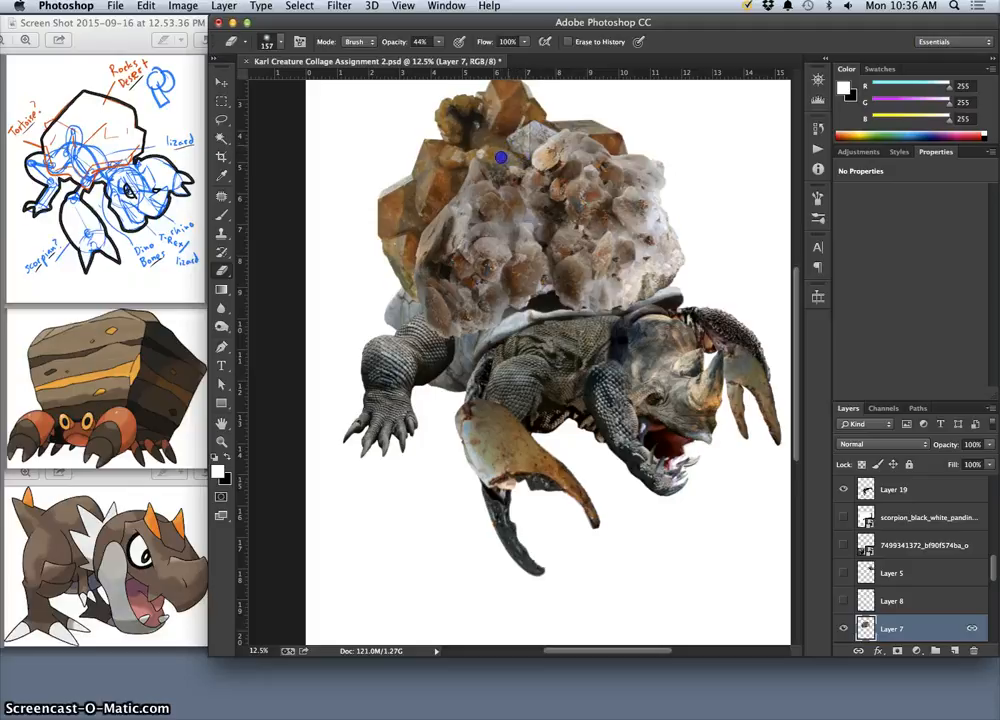
{"action": "left_click_drag", "start_coordinate": [538, 130], "coordinate": [501, 140]}
{"action": "mouse_move", "coordinate": [464, 171]}
{"action": "left_mouse_down"}
{"action": "mouse_move", "coordinate": [472, 165]}
{"action": "mouse_move", "coordinate": [457, 180]}
{"action": "mouse_move", "coordinate": [493, 162]}
{"action": "left_mouse_up"}
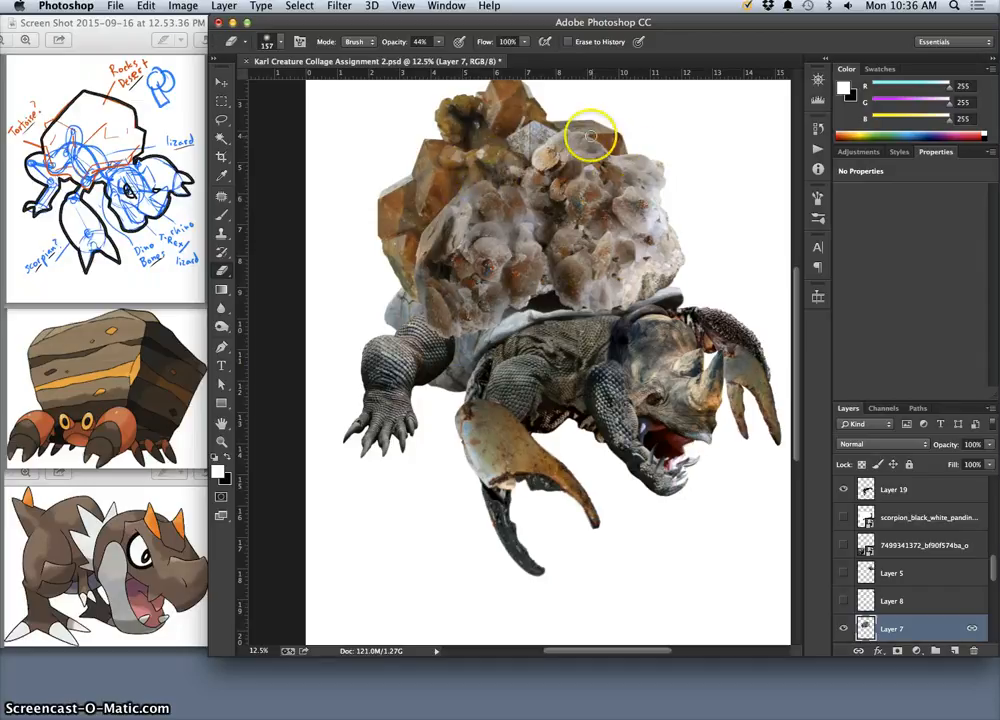
Erase Layer 7's upper-right edge around the pale crystals to reveal the orange crystal block behind it.
{"action": "left_click_drag", "start_coordinate": [590, 133], "coordinate": [576, 130]}
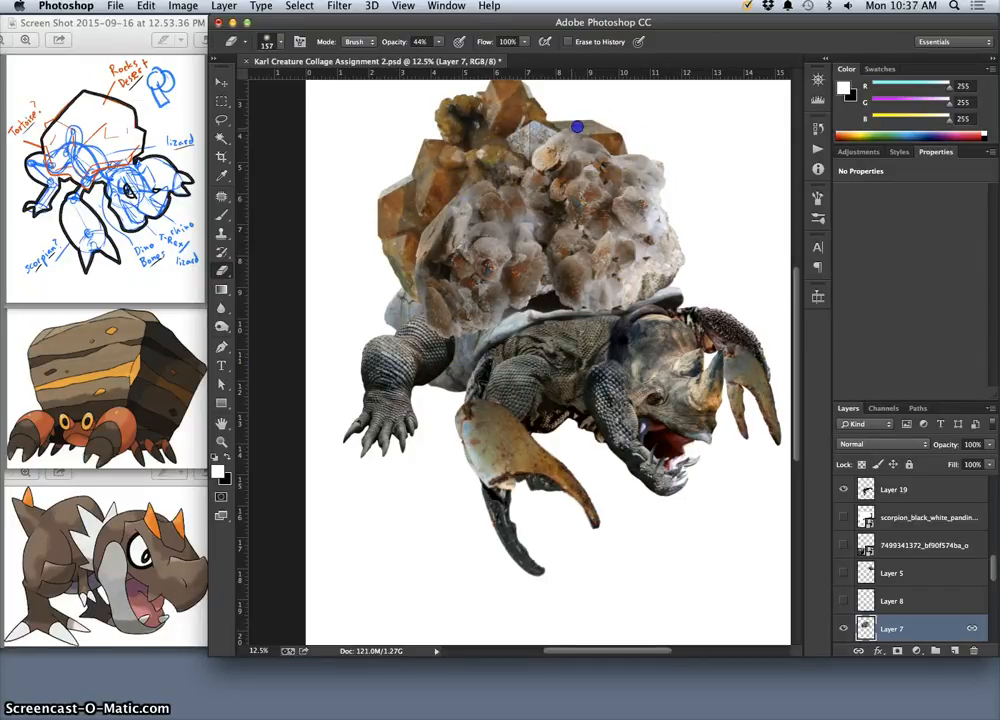
{"action": "left_click_drag", "start_coordinate": [563, 127], "coordinate": [590, 131]}
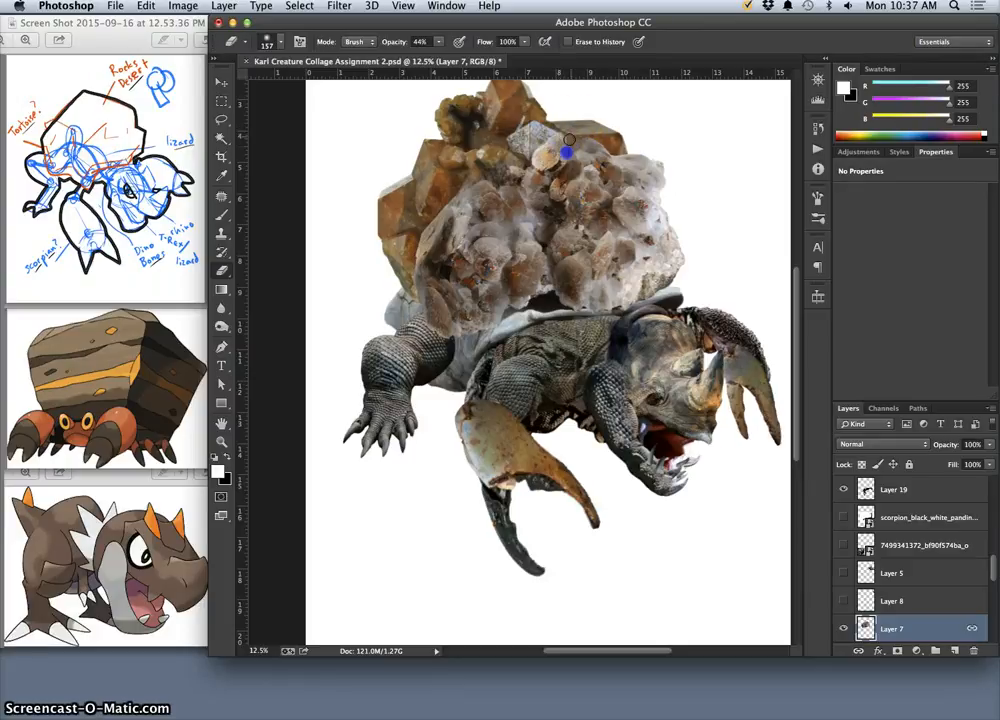
{"action": "left_click_drag", "start_coordinate": [585, 141], "coordinate": [568, 154]}
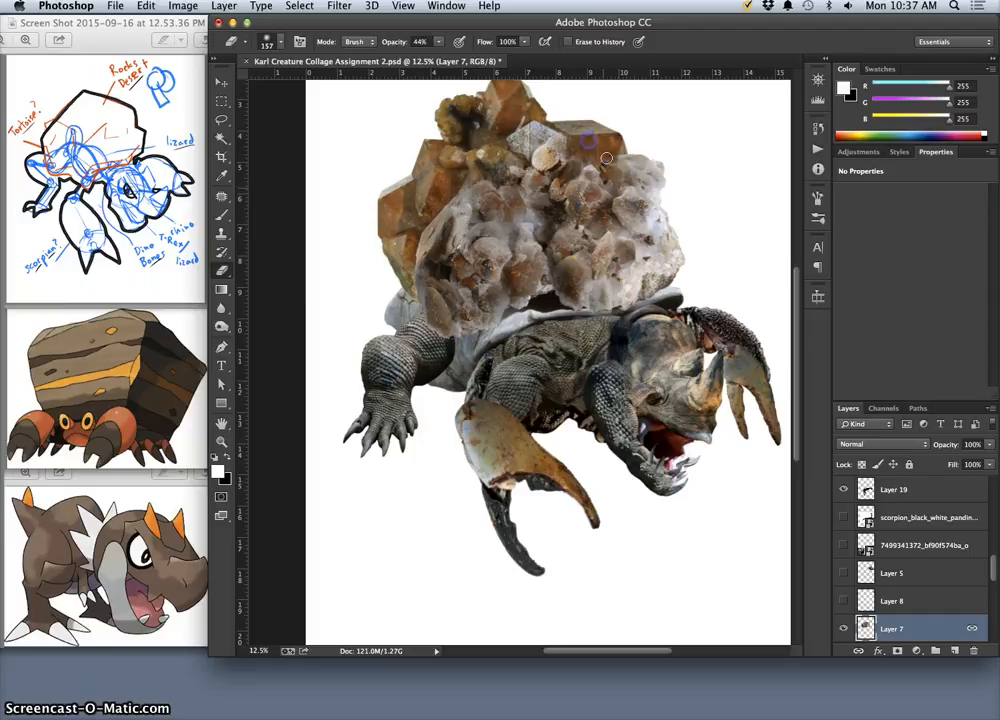
{"action": "mouse_move", "coordinate": [606, 158]}
{"action": "left_mouse_down"}
{"action": "mouse_move", "coordinate": [586, 234]}
{"action": "mouse_move", "coordinate": [625, 371]}
{"action": "mouse_move", "coordinate": [647, 283]}
{"action": "mouse_move", "coordinate": [601, 279]}
{"action": "mouse_move", "coordinate": [596, 342]}
{"action": "mouse_move", "coordinate": [615, 167]}
{"action": "mouse_move", "coordinate": [592, 280]}
{"action": "mouse_move", "coordinate": [485, 387]}
{"action": "mouse_move", "coordinate": [469, 366]}
{"action": "mouse_move", "coordinate": [493, 380]}
{"action": "mouse_move", "coordinate": [503, 327]}
{"action": "mouse_move", "coordinate": [479, 358]}
{"action": "mouse_move", "coordinate": [447, 342]}
{"action": "left_mouse_up"}
Clean up Layer 7's lower edge with the Lasso and Eraser, removing the dark gap above the grey shell rim.
{"action": "left_click", "coordinate": [222, 119]}
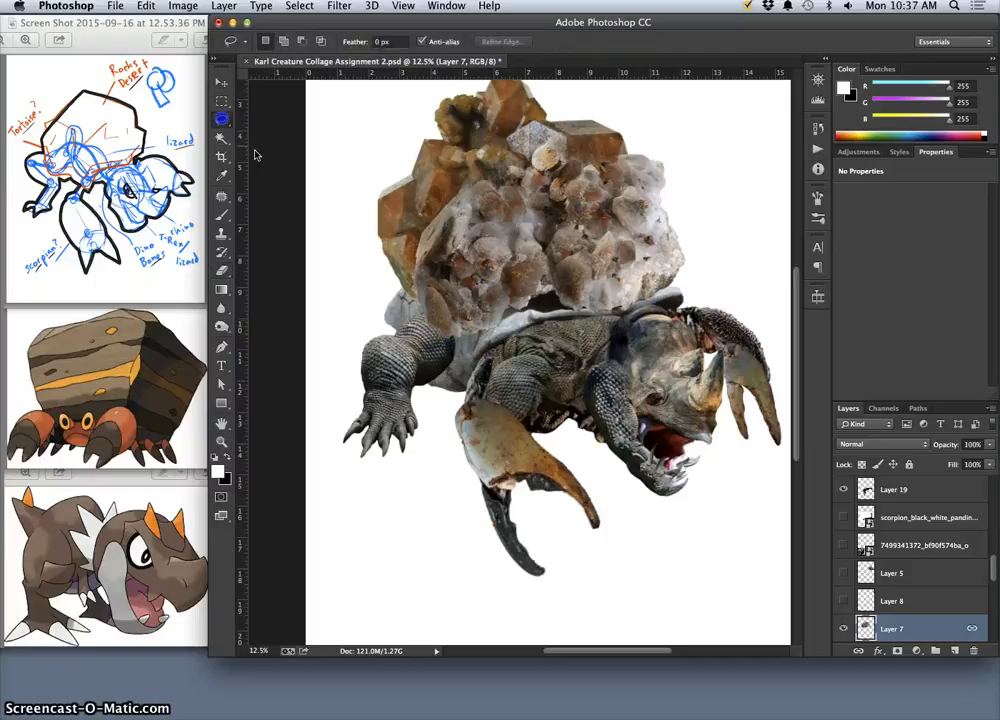
{"action": "left_click", "coordinate": [431, 312]}
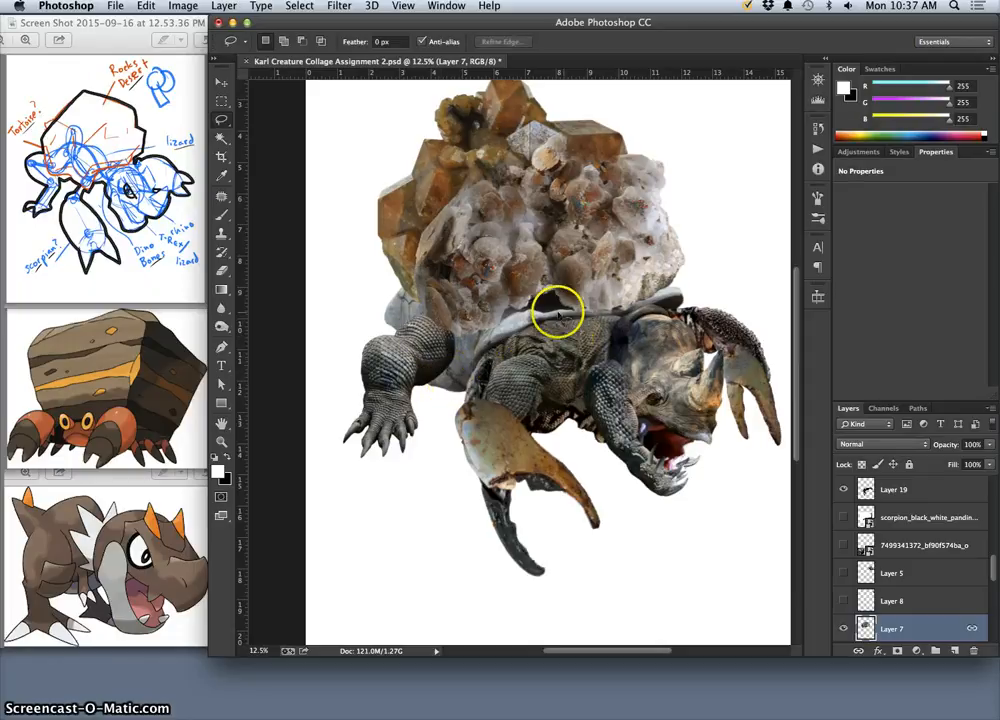
{"action": "left_click", "coordinate": [221, 269]}
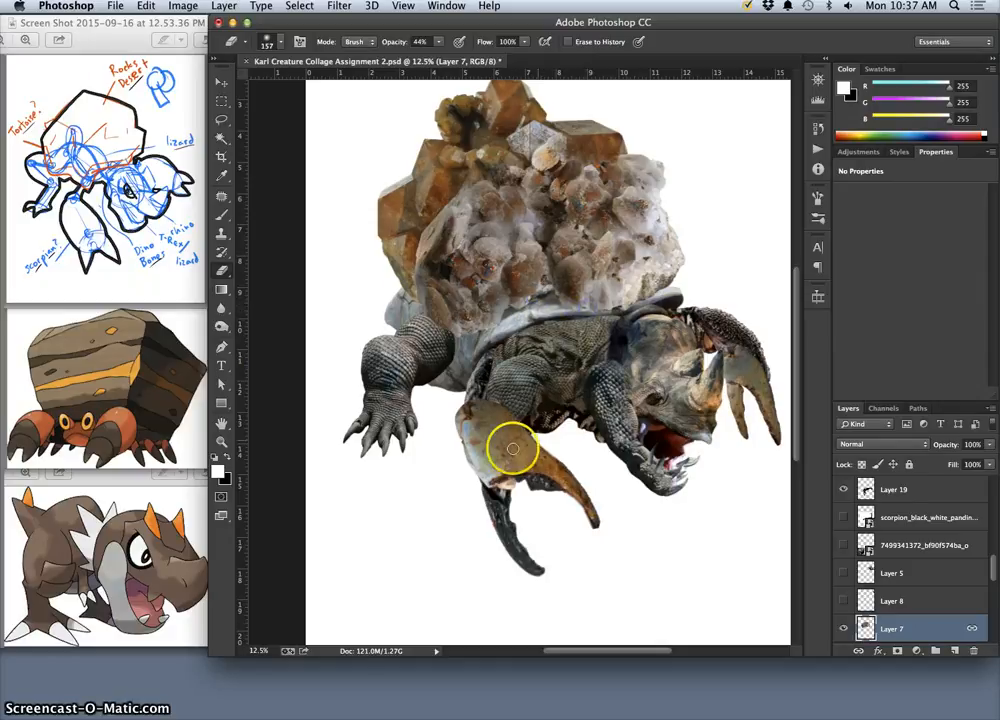
Darken the grey shell on Layer 1 with Levels: input black 13, midtones 0.85, and output white 211.
{"action": "left_click", "coordinate": [221, 82]}
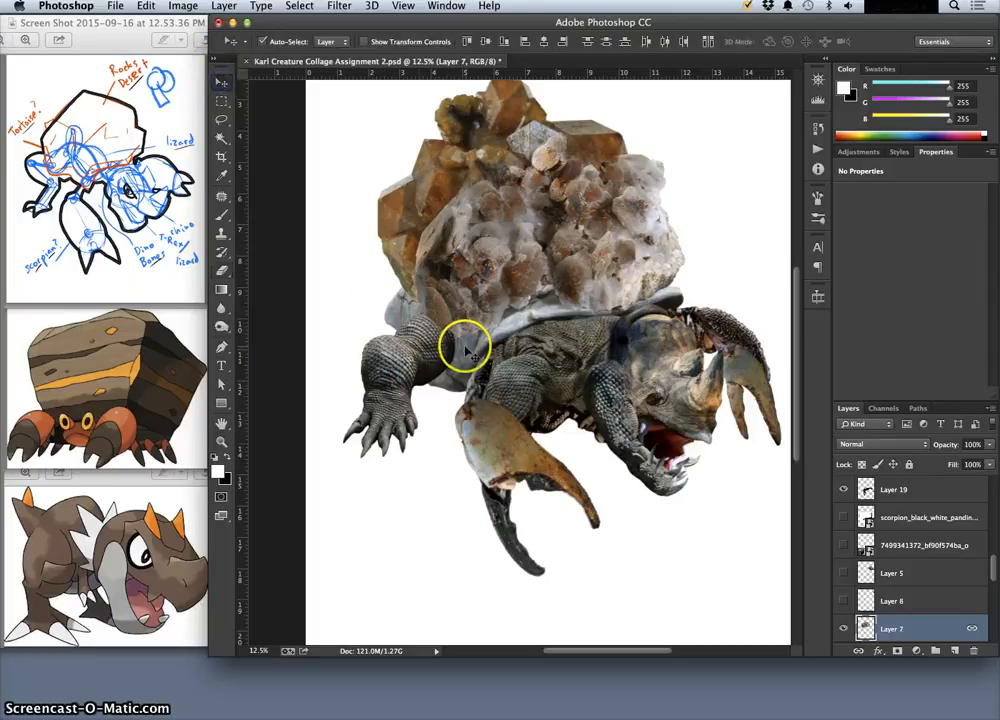
{"action": "left_click", "coordinate": [463, 345]}
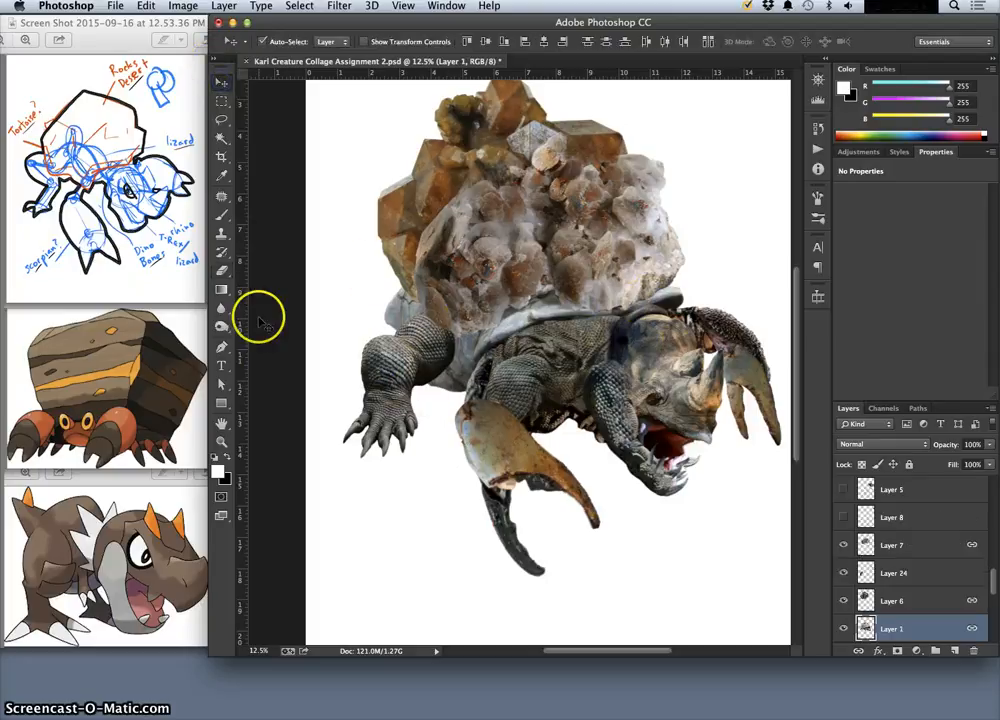
{"action": "left_click", "coordinate": [188, 7]}
{"action": "mouse_move", "coordinate": [250, 44]}
{"action": "left_click", "coordinate": [357, 59]}
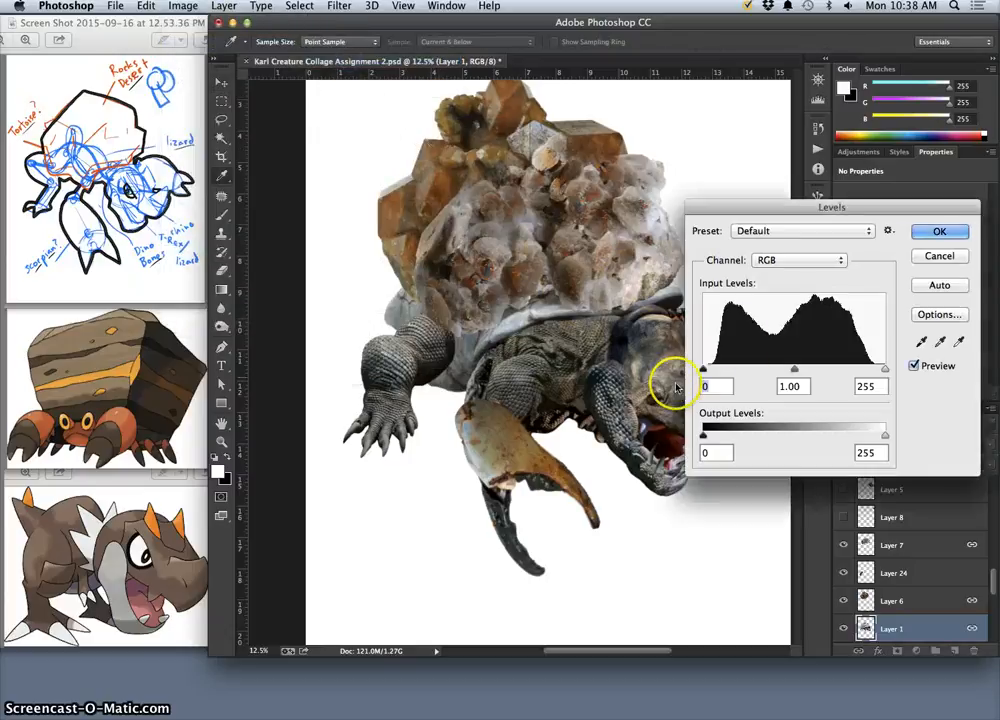
{"action": "mouse_move", "coordinate": [794, 369]}
{"action": "left_mouse_down"}
{"action": "mouse_move", "coordinate": [830, 370]}
{"action": "mouse_move", "coordinate": [803, 370]}
{"action": "left_mouse_up"}
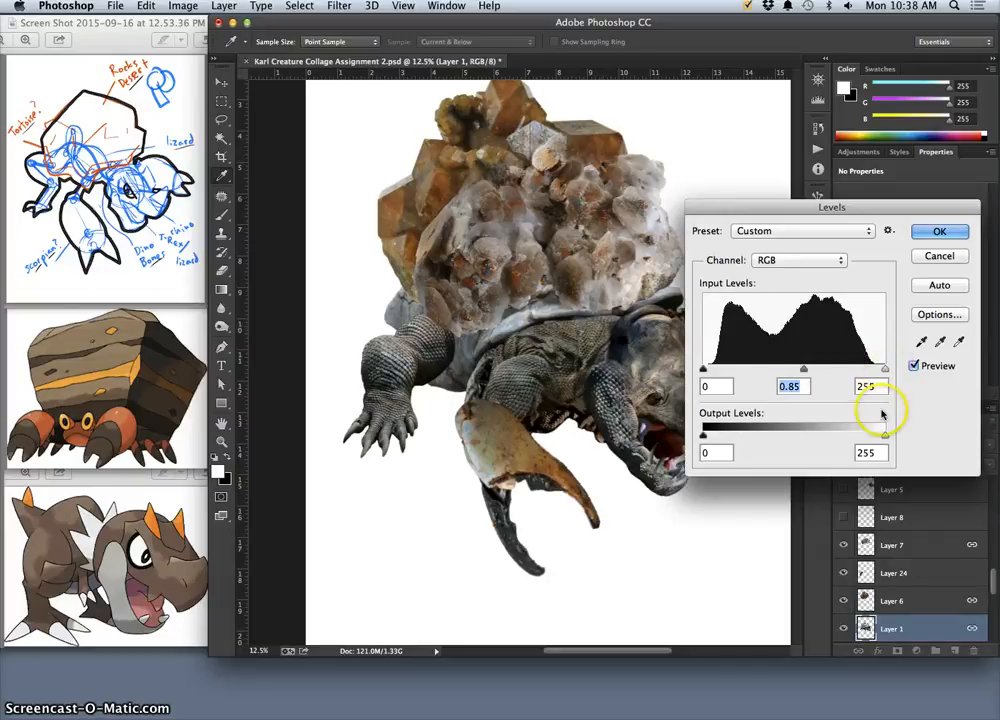
{"action": "left_click_drag", "start_coordinate": [885, 436], "coordinate": [840, 436]}
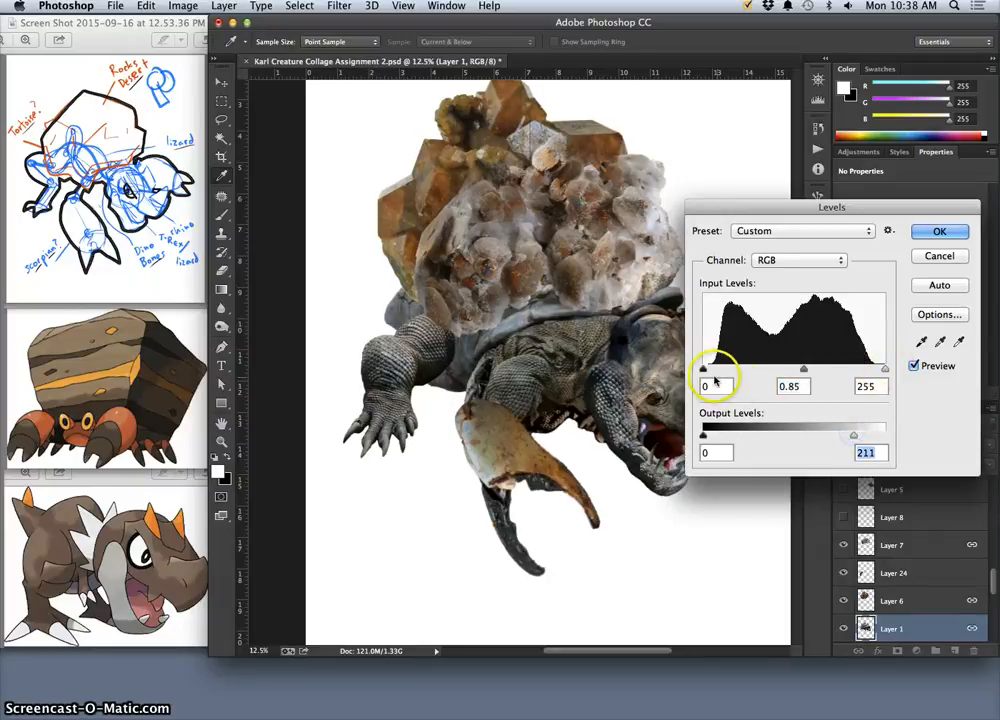
{"action": "left_click_drag", "start_coordinate": [704, 370], "coordinate": [712, 370]}
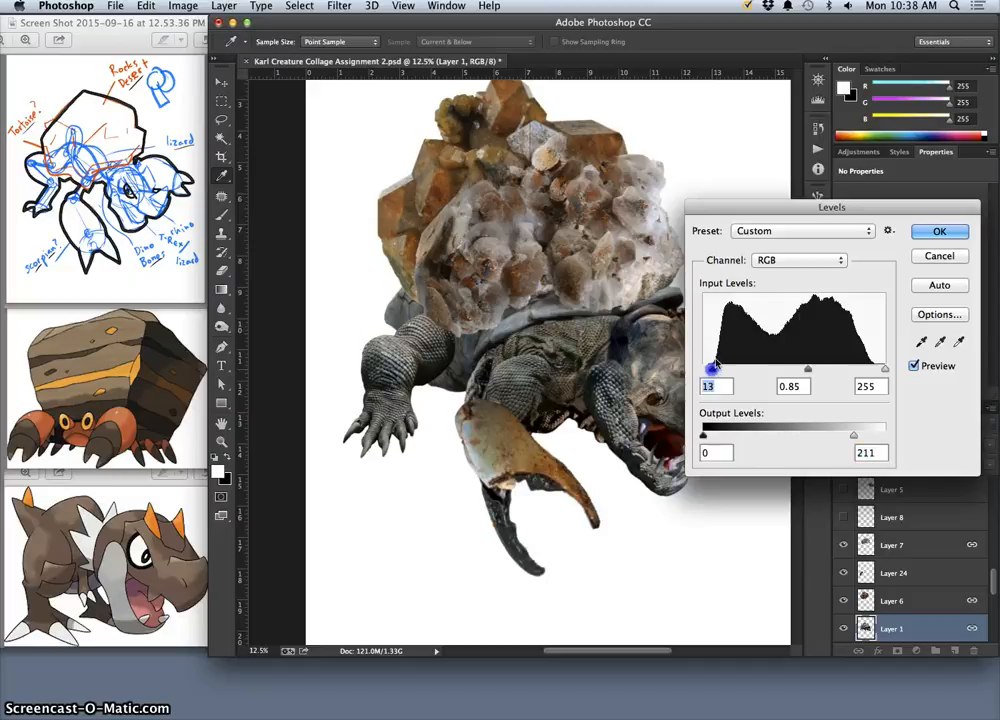
{"action": "left_click", "coordinate": [930, 234]}
{"action": "key", "text": "v"}
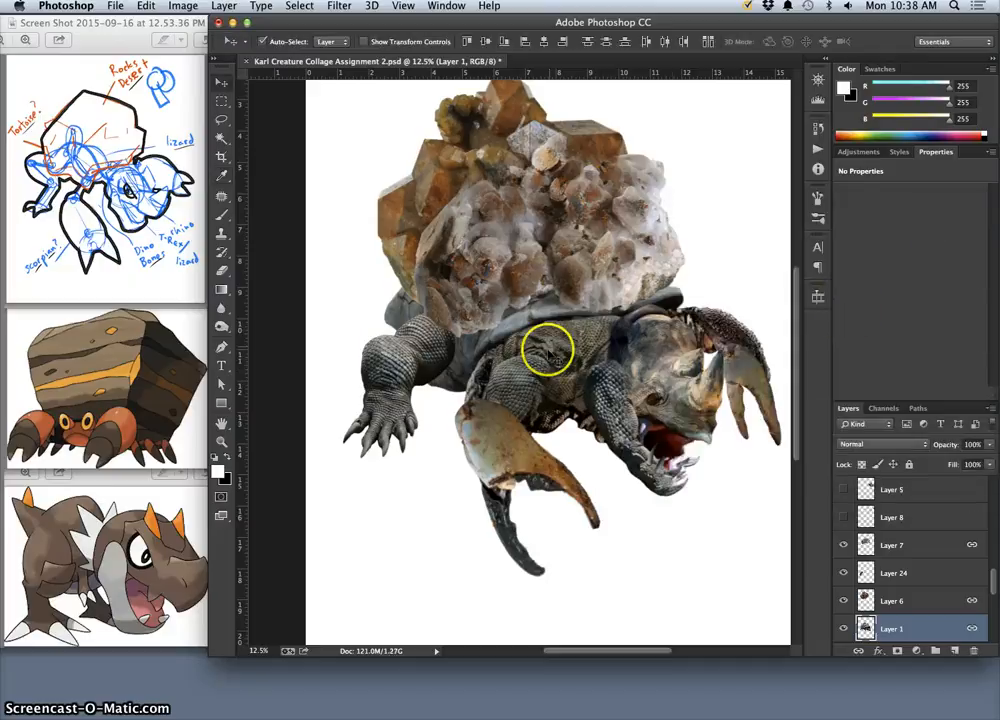
Warm Layer 1's shell with Color Balance, setting the highlights to +9, -10 and -14.
{"action": "left_click", "coordinate": [183, 6]}
{"action": "mouse_move", "coordinate": [207, 44]}
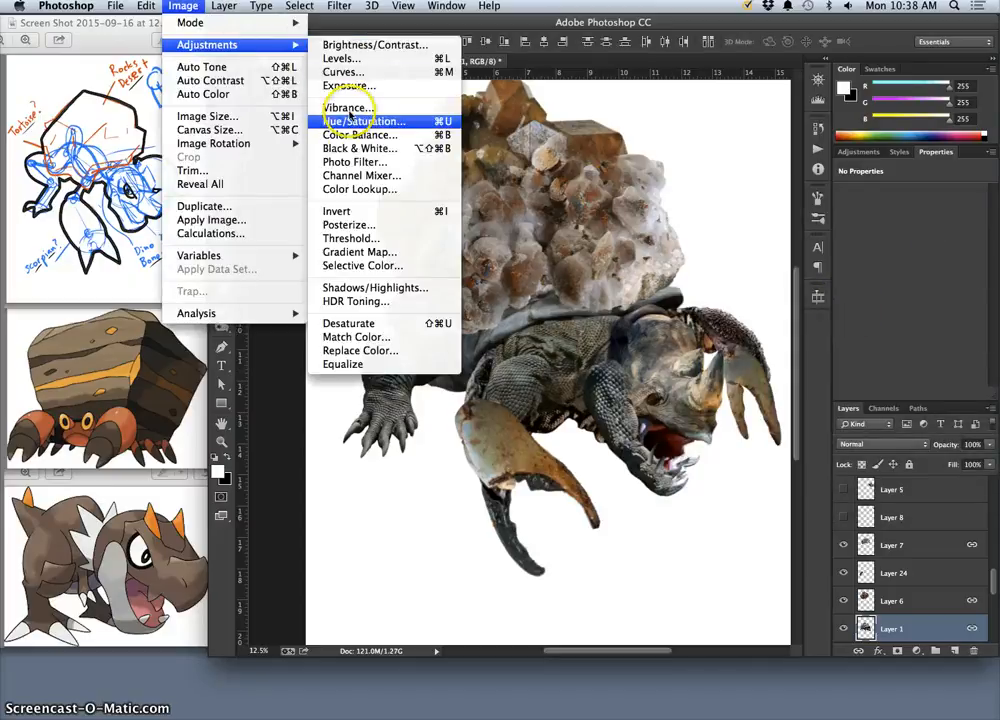
{"action": "left_click", "coordinate": [352, 134]}
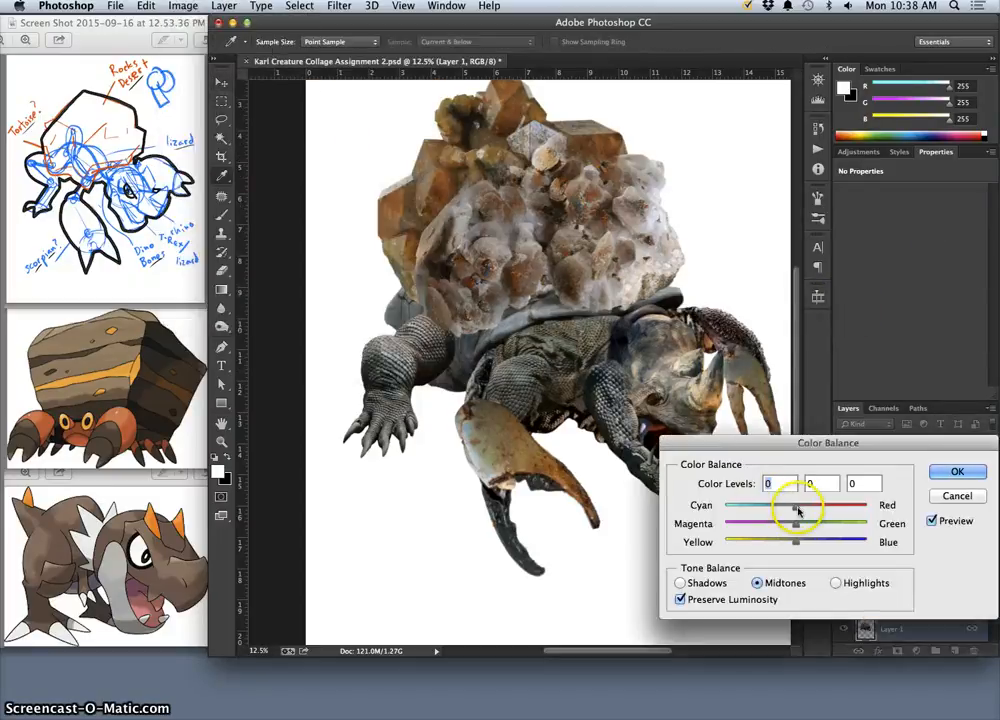
{"action": "mouse_move", "coordinate": [797, 510]}
{"action": "left_mouse_down"}
{"action": "mouse_move", "coordinate": [818, 510]}
{"action": "mouse_move", "coordinate": [782, 545]}
{"action": "mouse_move", "coordinate": [811, 507]}
{"action": "mouse_move", "coordinate": [801, 508]}
{"action": "left_mouse_up"}
{"action": "left_click", "coordinate": [835, 582]}
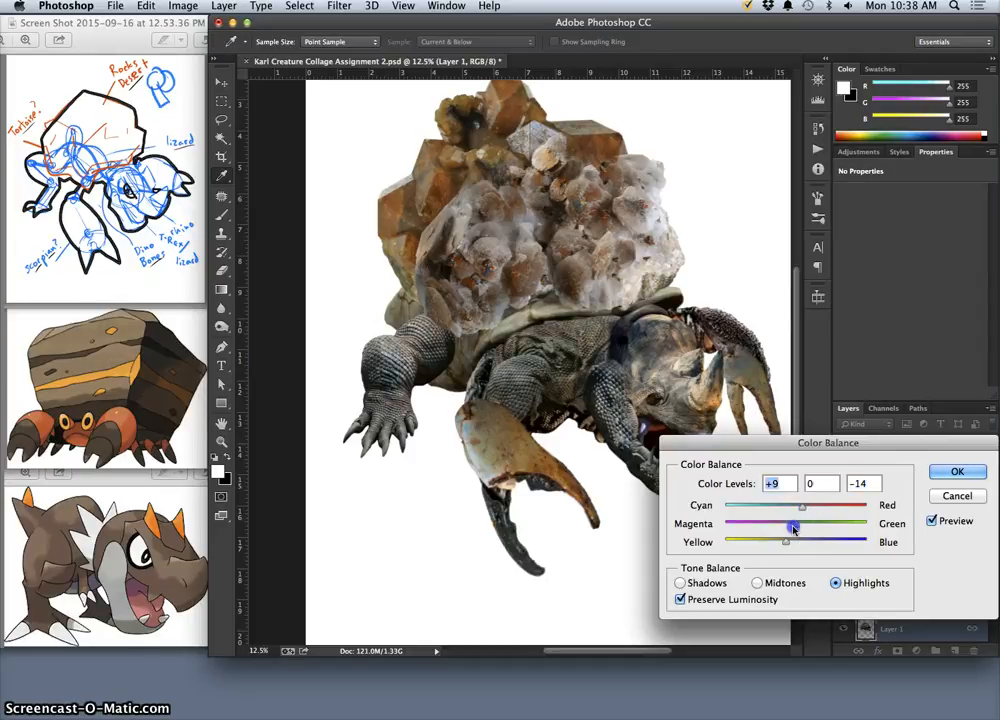
{"action": "left_click", "coordinate": [957, 471]}
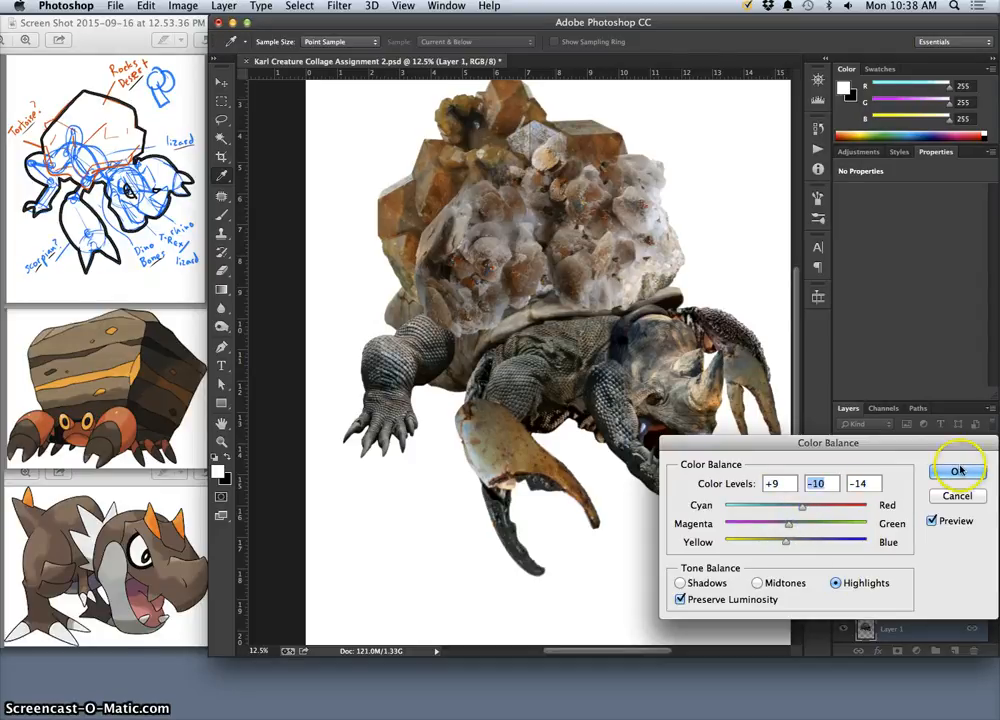
{"action": "key", "text": "v"}
{"action": "left_click_drag", "start_coordinate": [712, 476], "coordinate": [652, 473]}
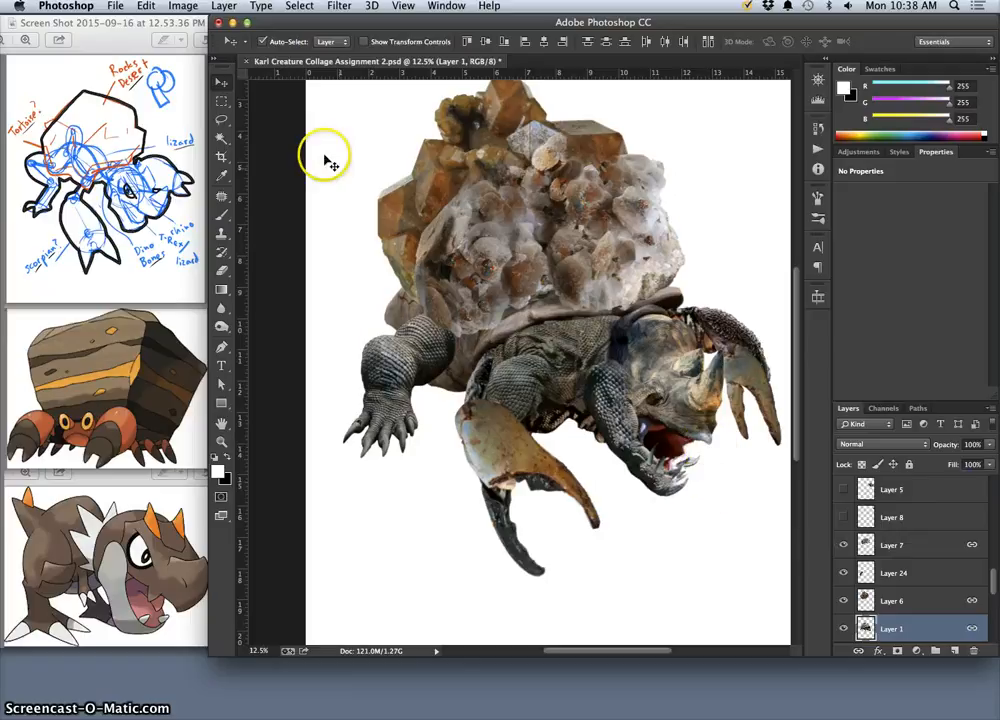
{"action": "left_click", "coordinate": [183, 6]}
{"action": "mouse_move", "coordinate": [201, 45]}
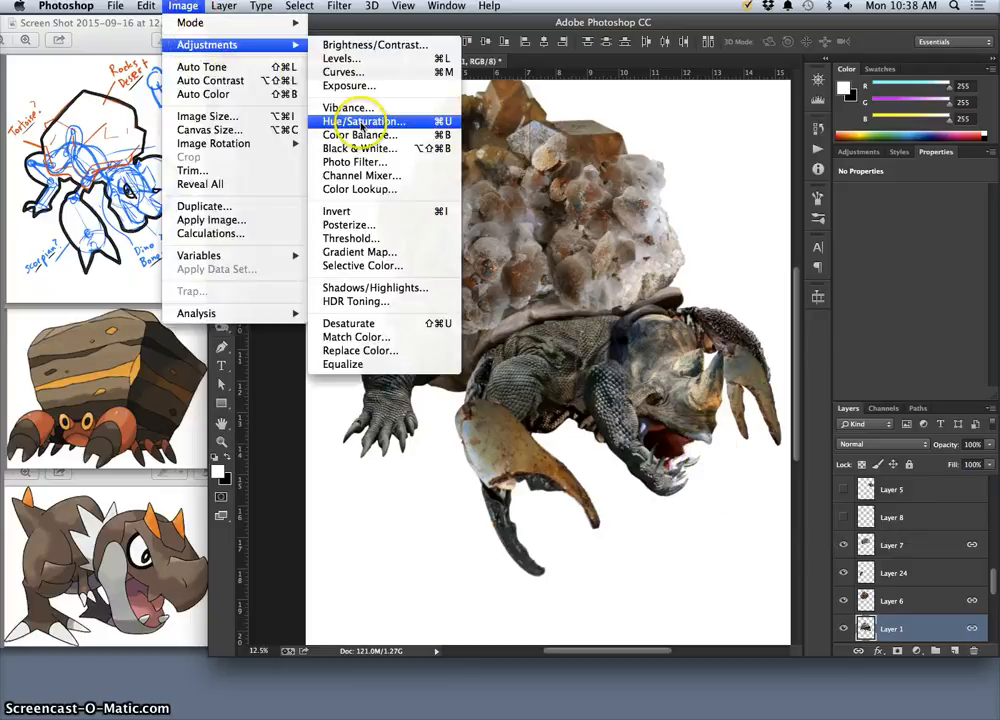
{"action": "left_click", "coordinate": [364, 121]}
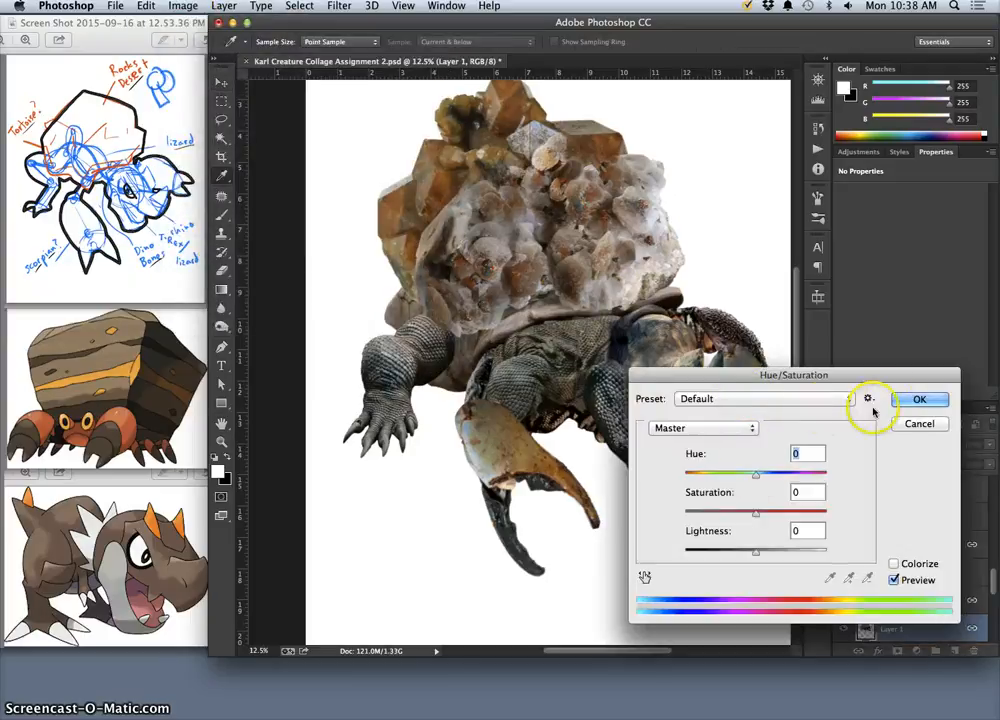
{"action": "left_click", "coordinate": [919, 423]}
Cool Layer 1's shell with Color Balance, setting the midtones to -24, 0 and +10.
{"action": "left_click", "coordinate": [184, 6]}
{"action": "mouse_move", "coordinate": [230, 45]}
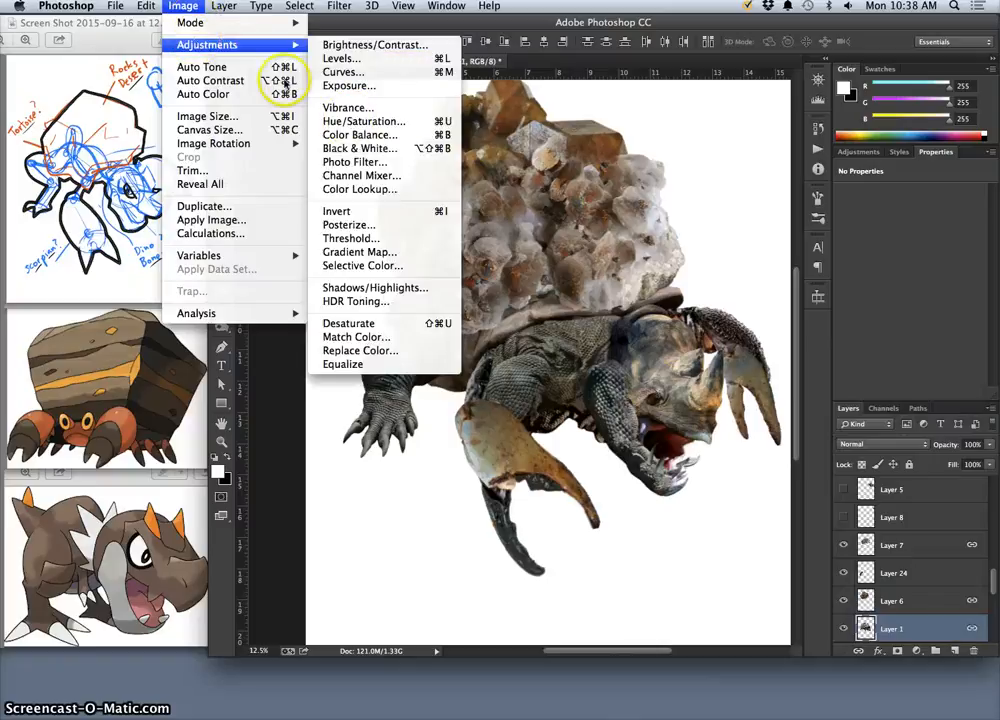
{"action": "left_click", "coordinate": [358, 134]}
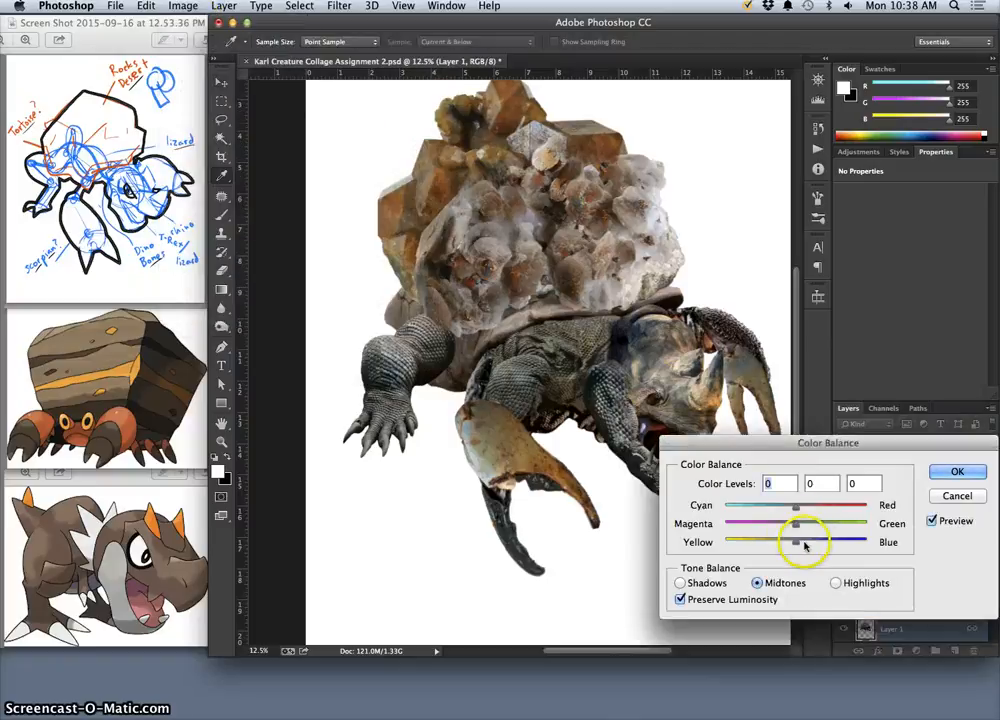
{"action": "left_click_drag", "start_coordinate": [795, 507], "coordinate": [803, 541]}
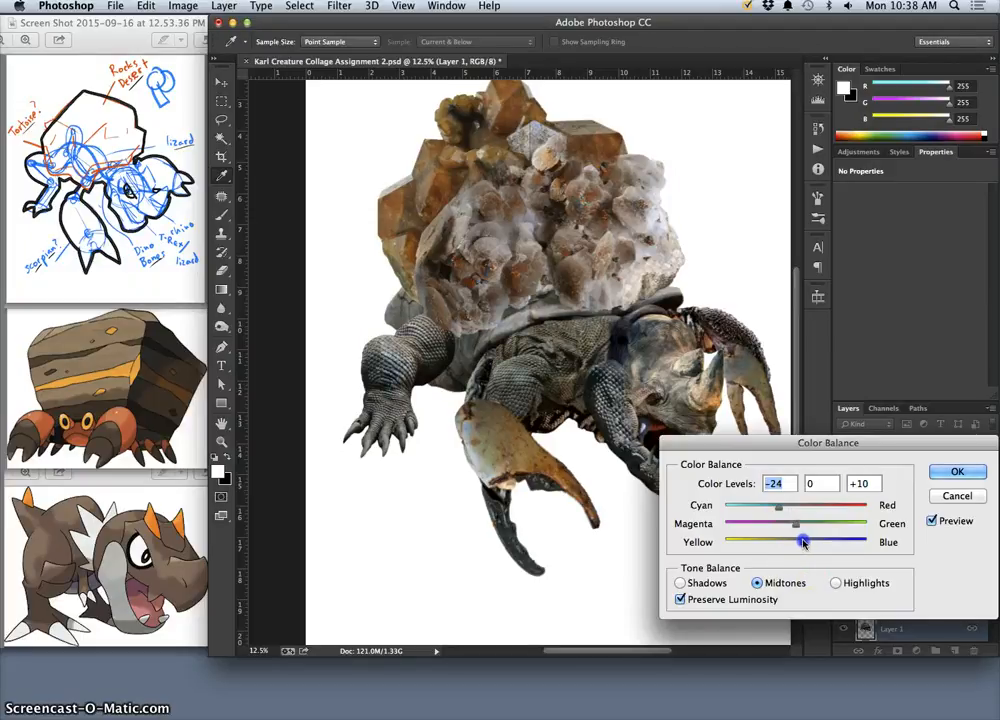
{"action": "left_click", "coordinate": [950, 472]}
{"action": "key", "text": "v"}
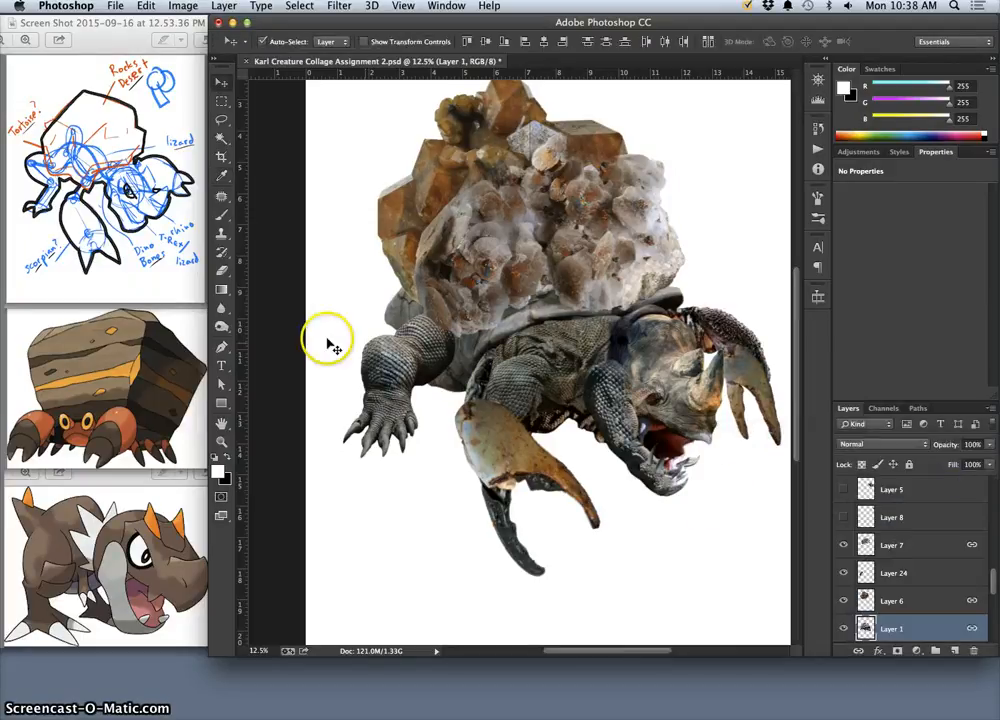
Burn the highlights along Layer 1's shell rim beneath the crystals with a 450 px brush at 13% exposure.
{"action": "left_click", "coordinate": [222, 327]}
{"action": "mouse_move", "coordinate": [586, 320]}
{"action": "left_mouse_down"}
{"action": "mouse_move", "coordinate": [555, 302]}
{"action": "mouse_move", "coordinate": [517, 312]}
{"action": "mouse_move", "coordinate": [556, 296]}
{"action": "mouse_move", "coordinate": [505, 318]}
{"action": "left_mouse_up"}
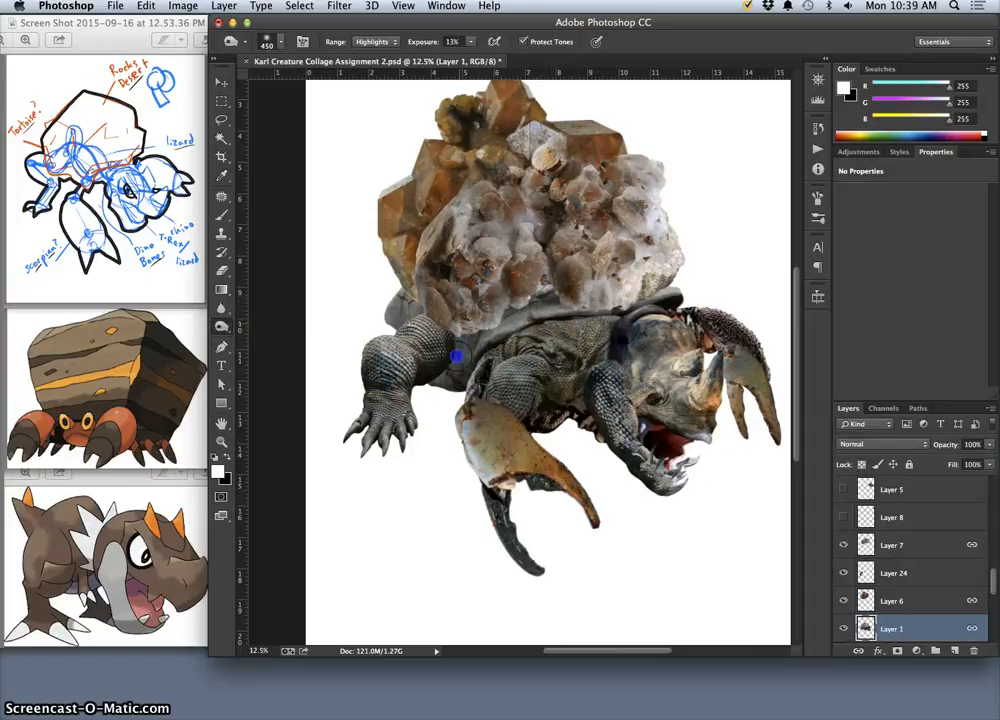
{"action": "left_click_drag", "start_coordinate": [616, 284], "coordinate": [667, 290]}
{"action": "left_click_drag", "start_coordinate": [541, 310], "coordinate": [501, 317]}
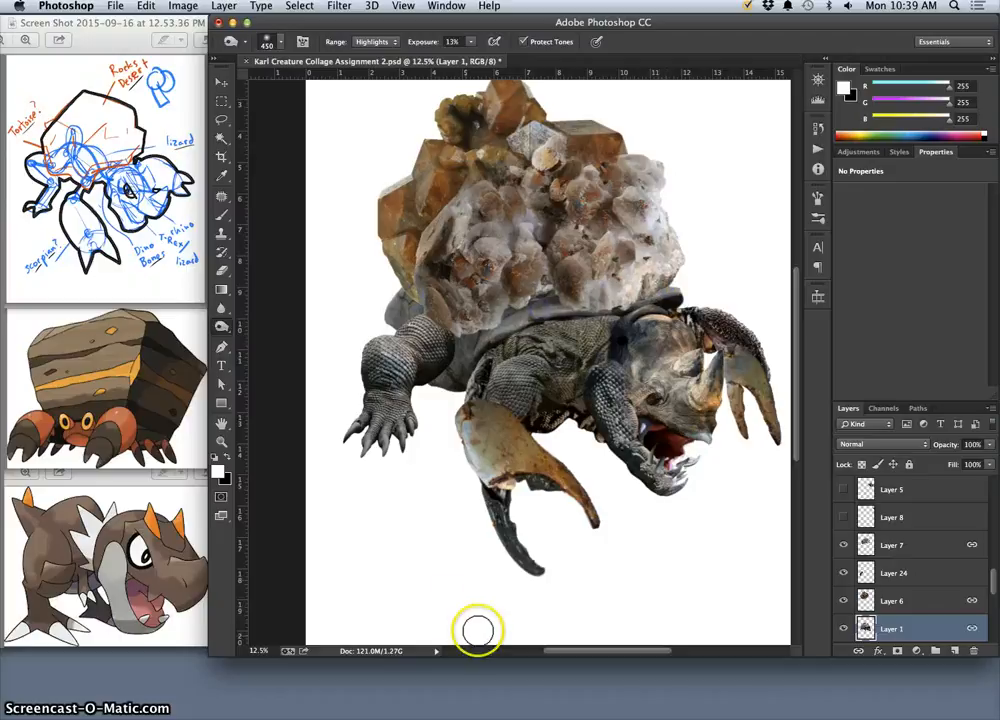